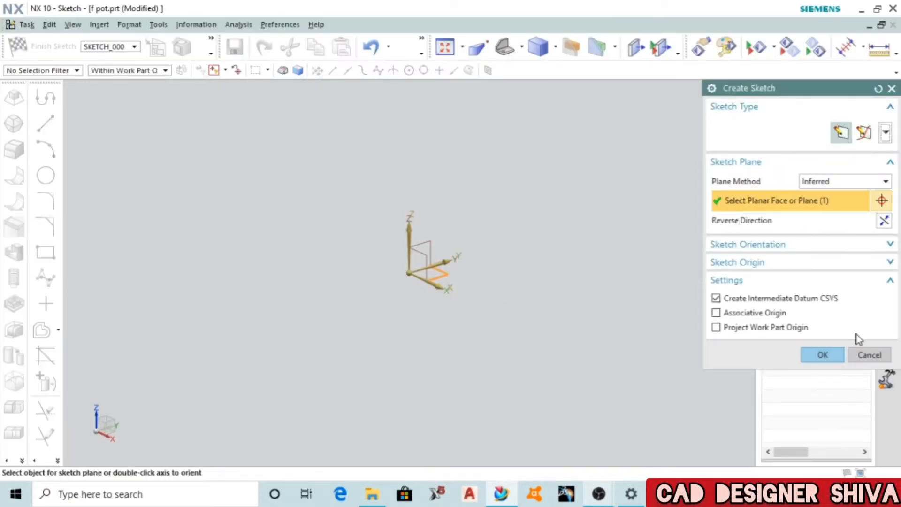
- Sketch a 75 mm diameter circle centred on the origin of the XY plane and finish the sketch
left_click(823, 354)
key("o")
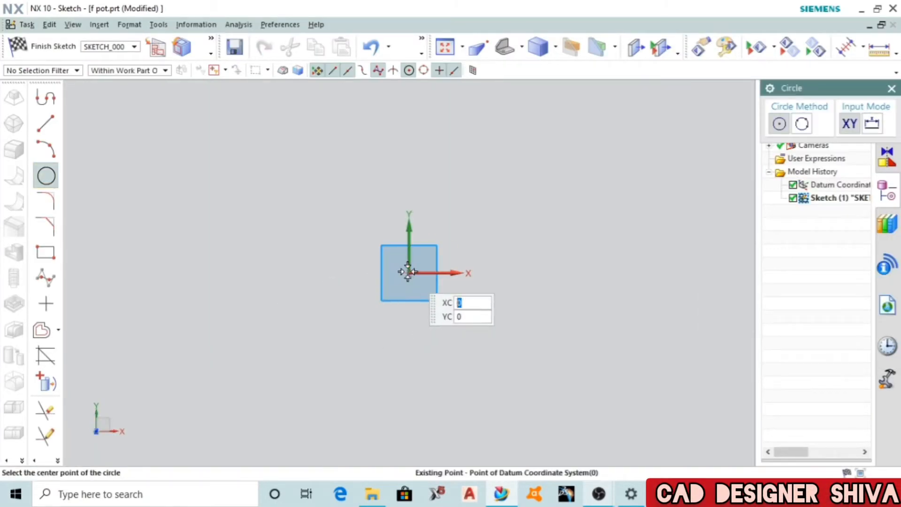
left_click(409, 272)
type("75")
key("Return")
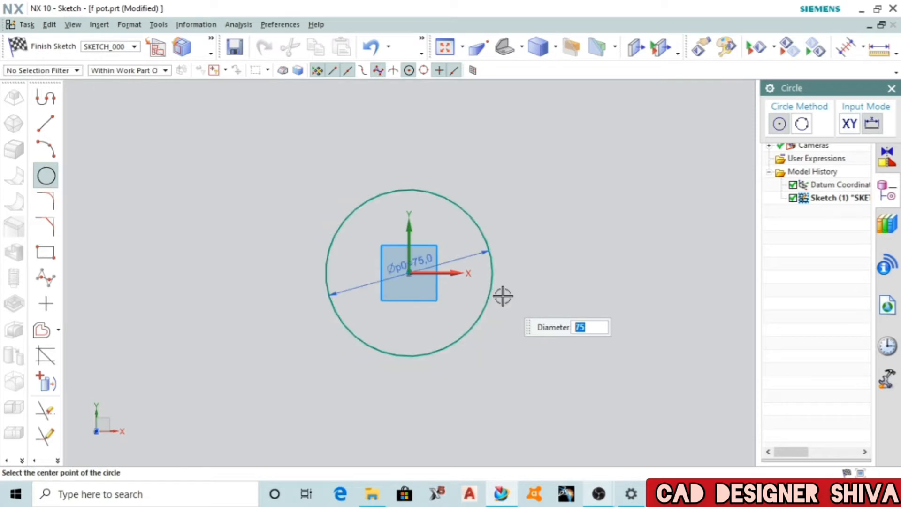
key("ctrl+q")
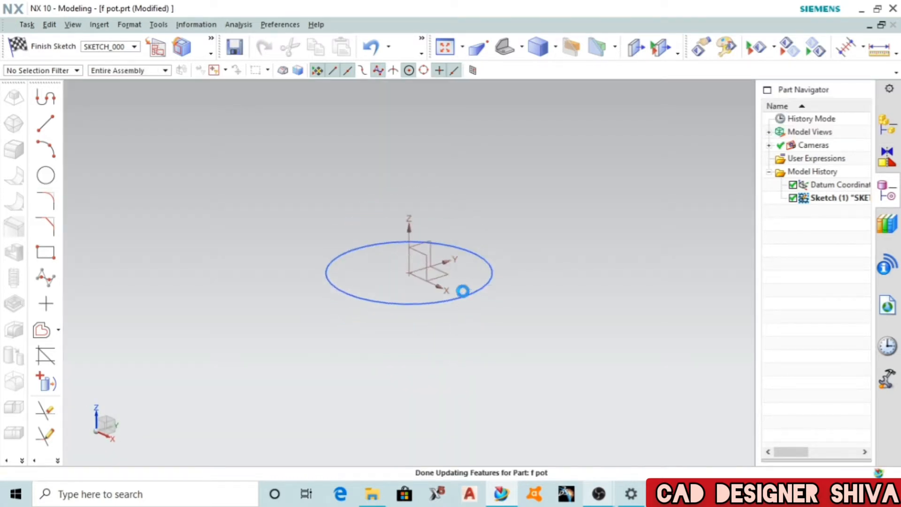
- Extrude the 75 mm circle upward by 5 mm to form the base disc
key("x")
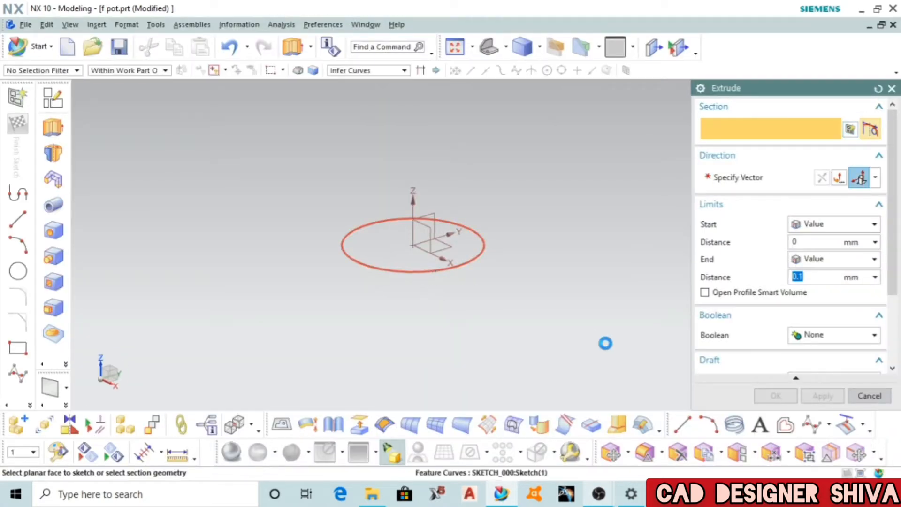
type("3")
key("Return")
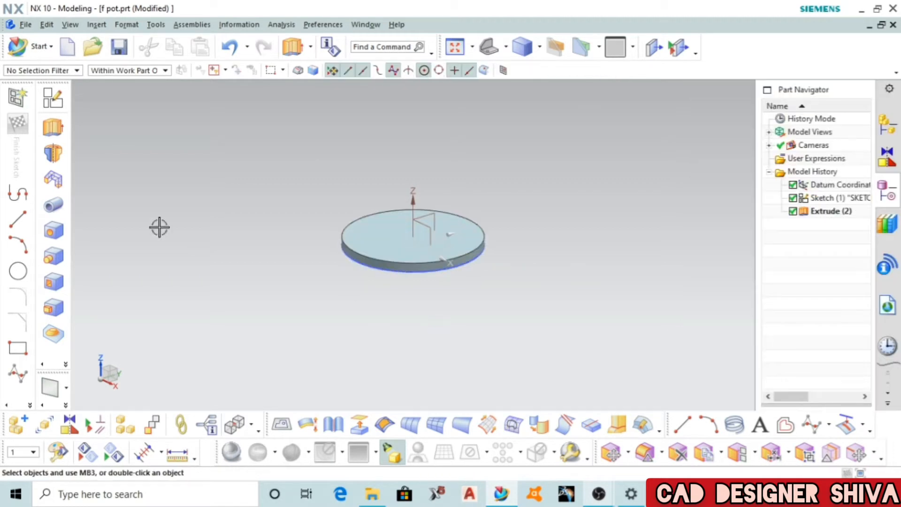
- Sketch a 65 mm diameter circle centred on the base disc's top face and finish the sketch
left_click(58, 106)
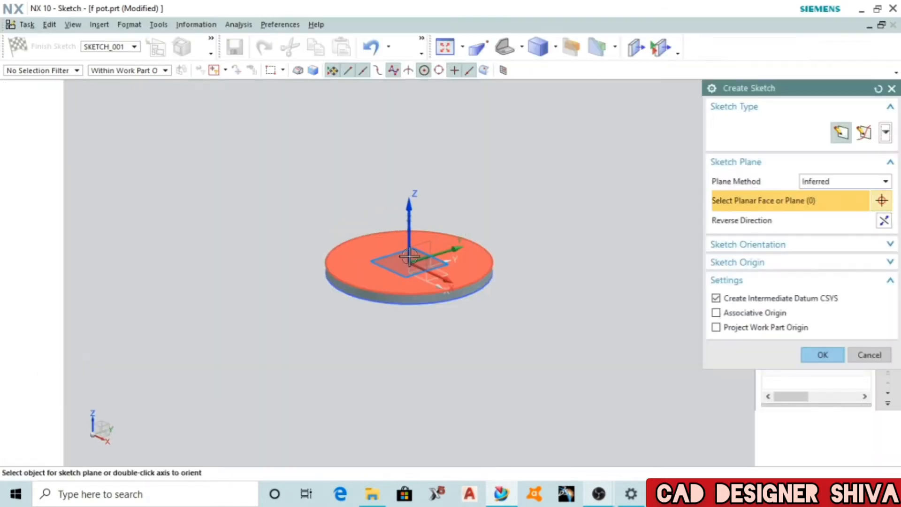
left_click(400, 263)
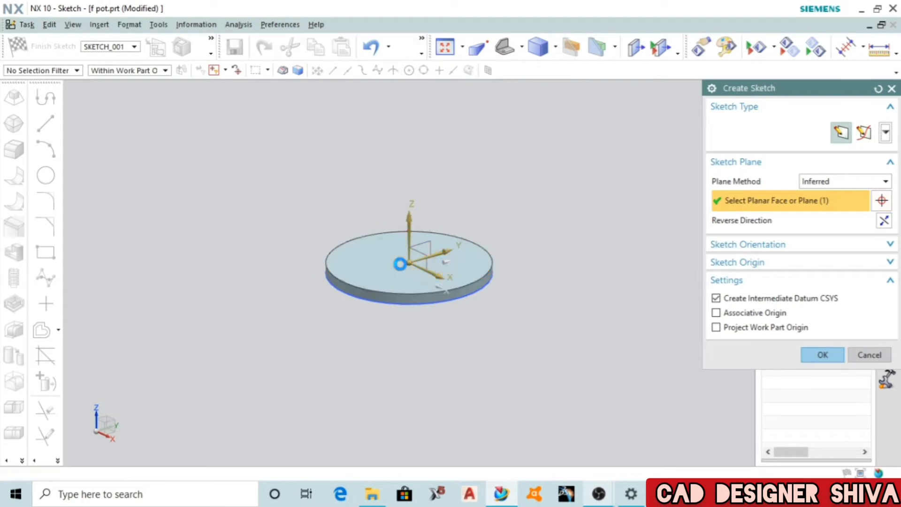
middle_click(400, 264)
key("o")
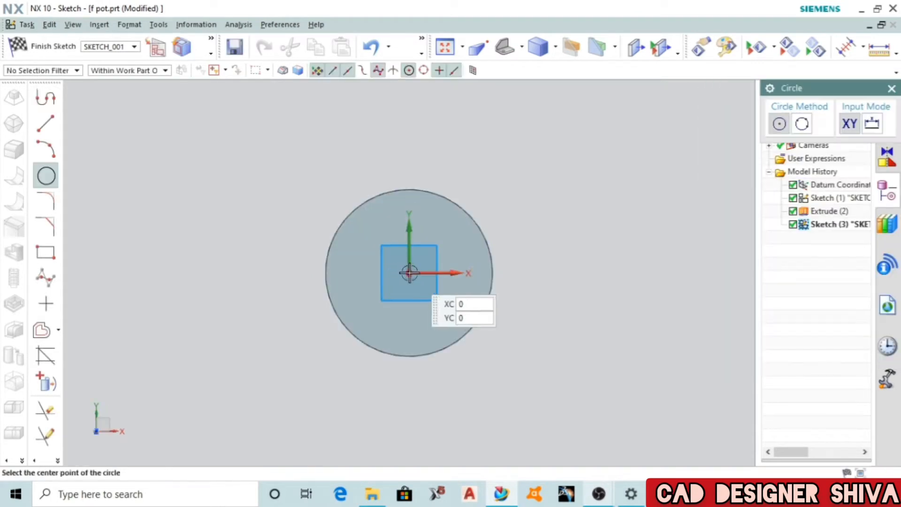
left_click(409, 273)
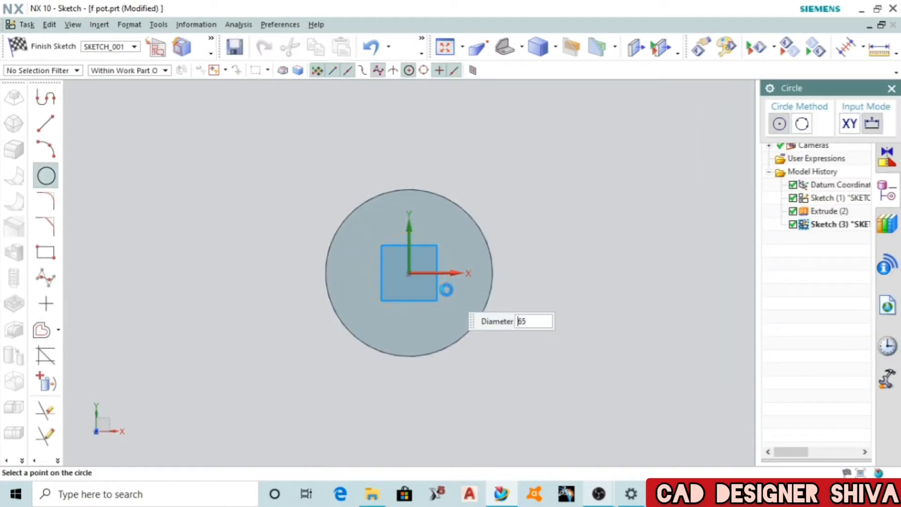
left_click(446, 290)
key("ctrl+q")
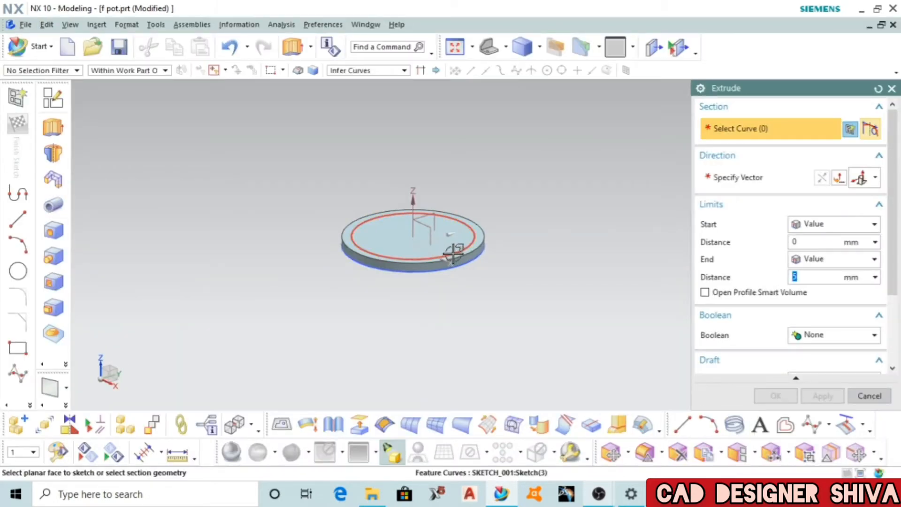
- Extrude the 65 mm circle upward by 5 mm as a separate body on the base disc
left_click(452, 253)
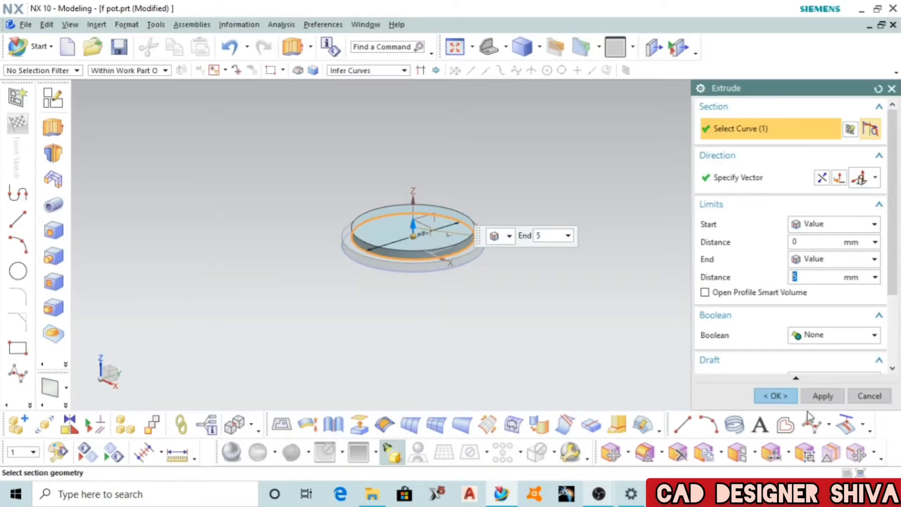
left_click(775, 395)
left_click(805, 212)
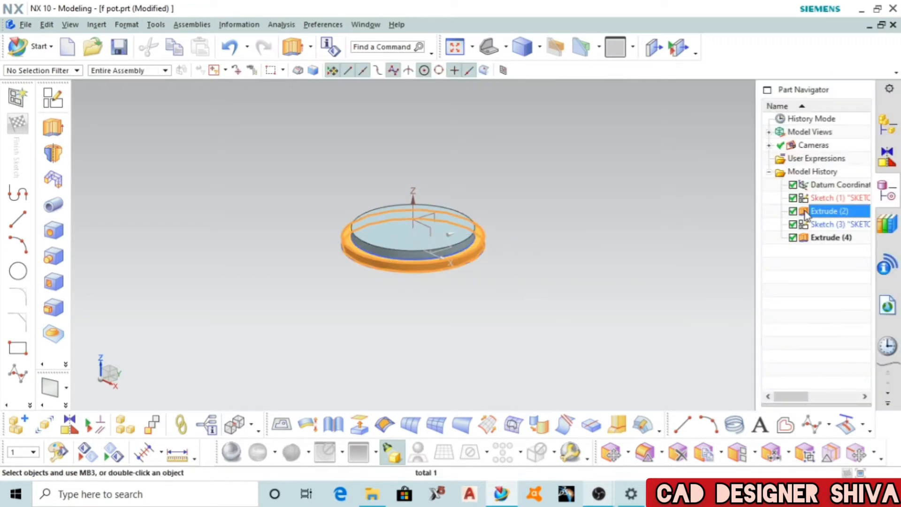
left_click(722, 257)
- Sketch a 40 mm diameter circle centred on the top face of the 65 mm disc and finish the sketch
key("s")
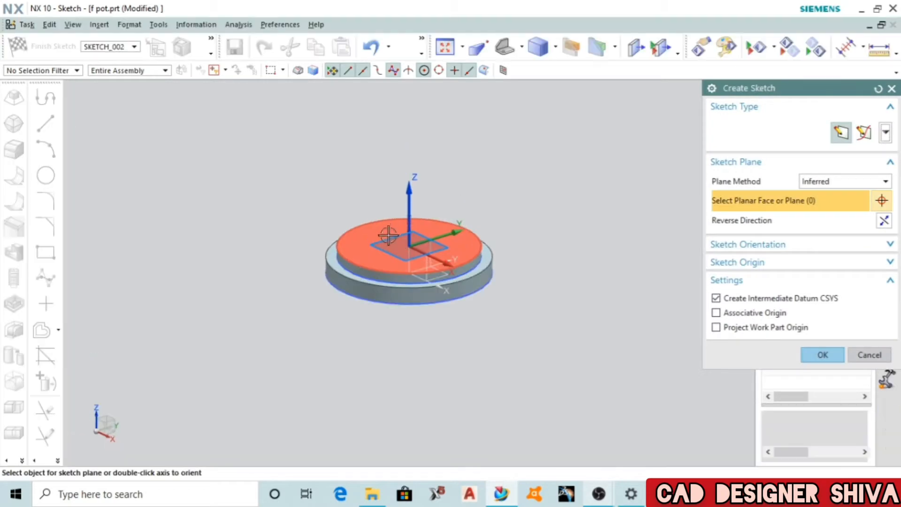
left_click(388, 234)
middle_click(408, 241)
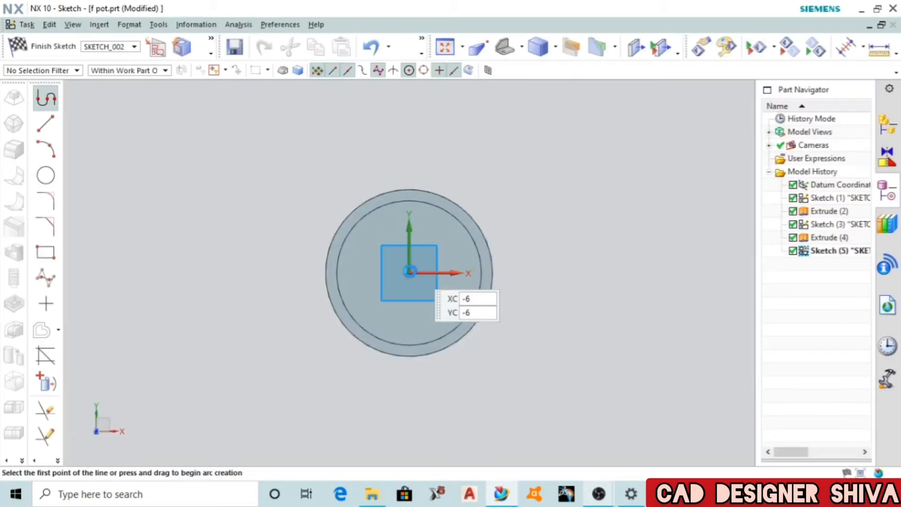
key("o")
left_click(409, 271)
type("4")
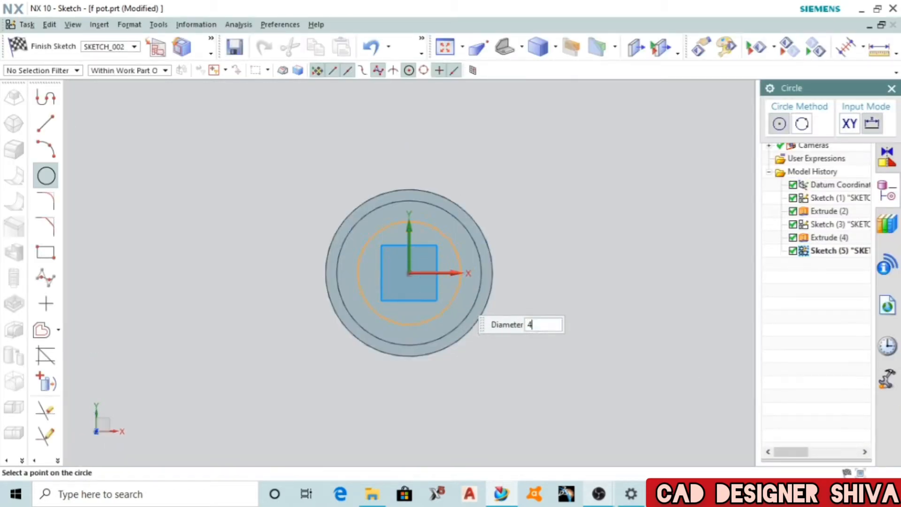
type("0")
key("Return")
key("ctrl+q")
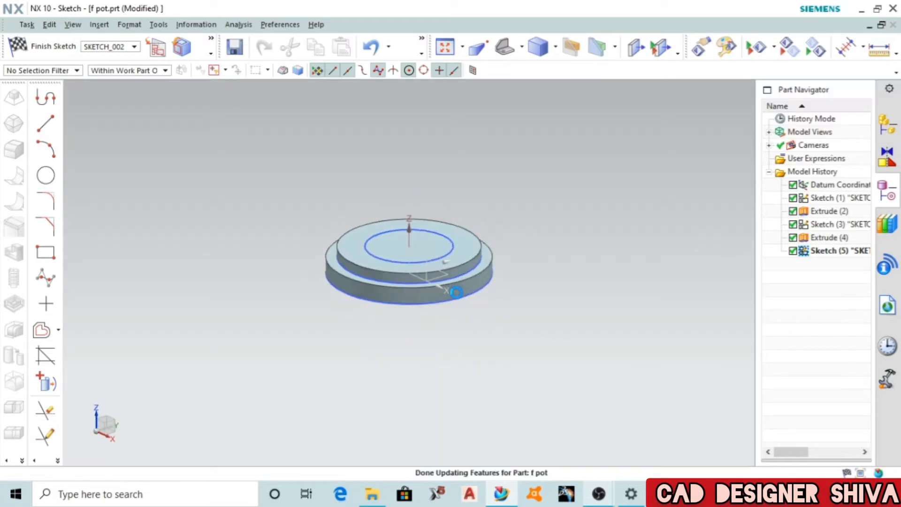
- Extrude the 40 mm circle upward by 2 mm without a Boolean operation
key("x")
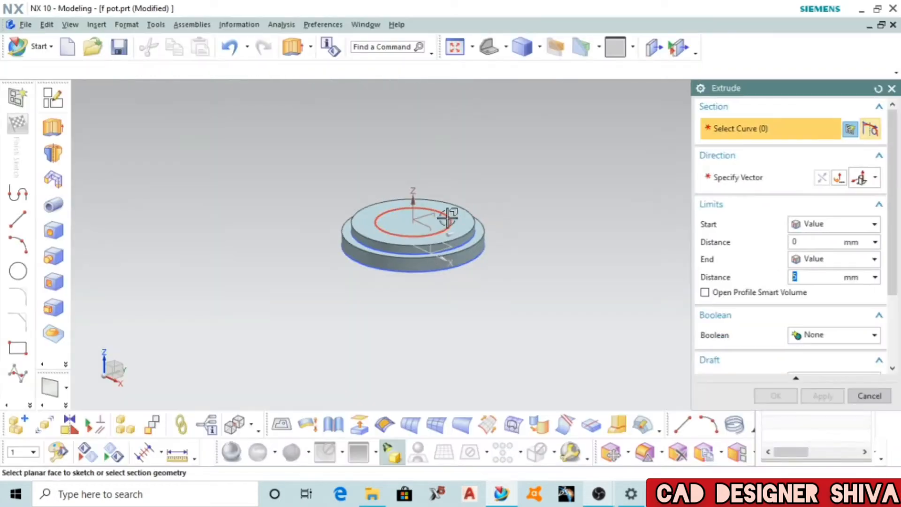
left_click(448, 224)
type("2")
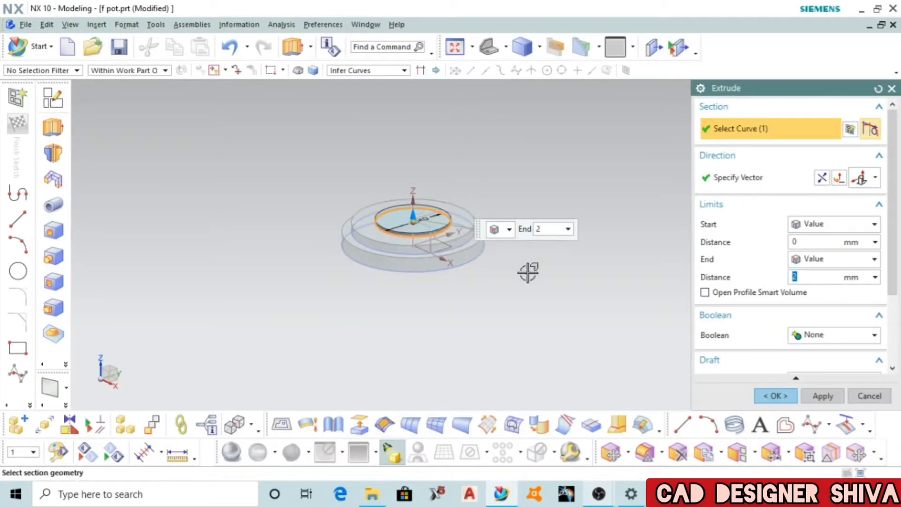
left_click(762, 396)
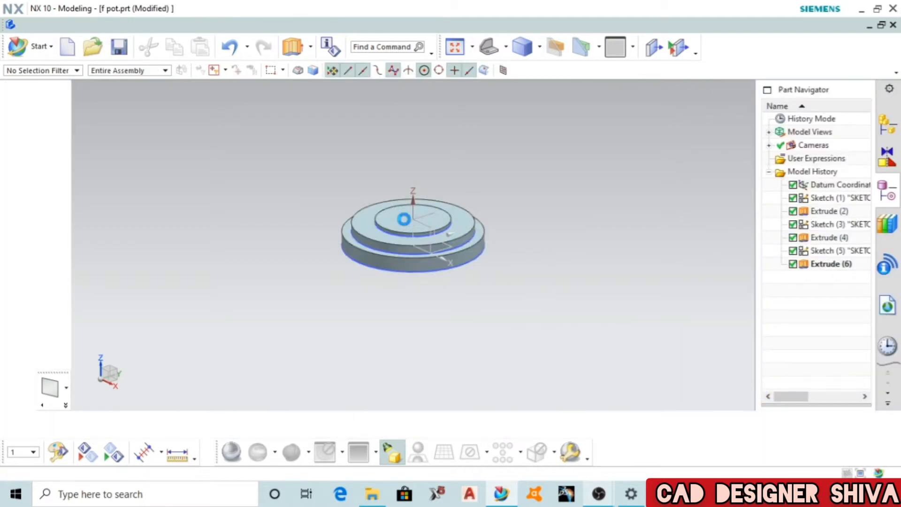
- Sketch a 15 mm diameter circle centred on the top face of the 40 mm disc and finish the sketch
key("s")
left_click(401, 233)
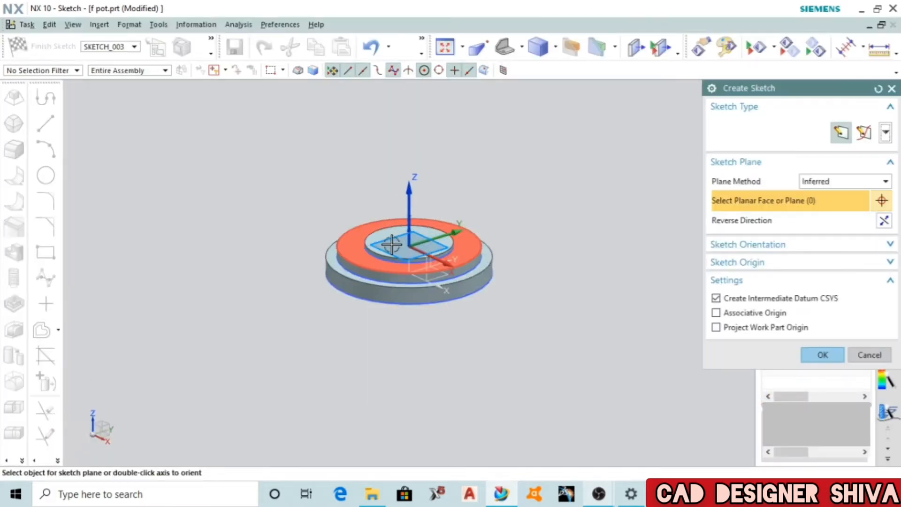
middle_click(582, 270)
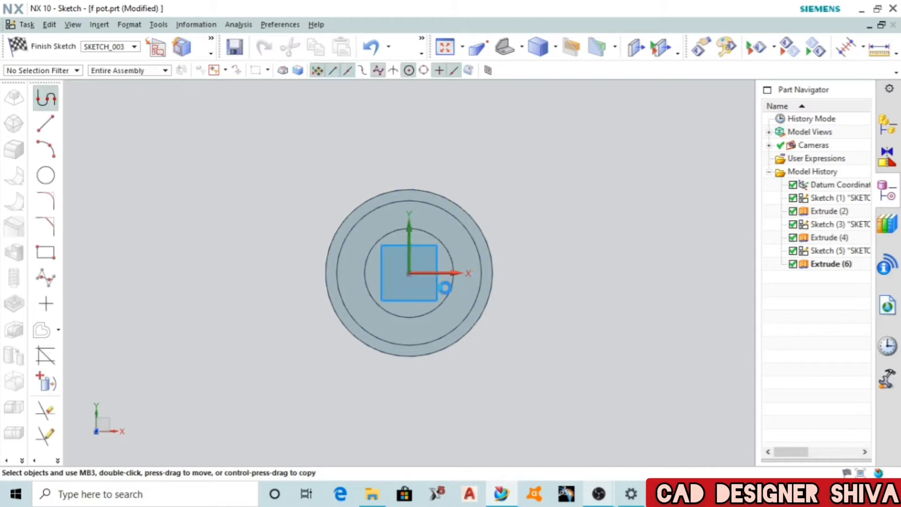
left_click(409, 273)
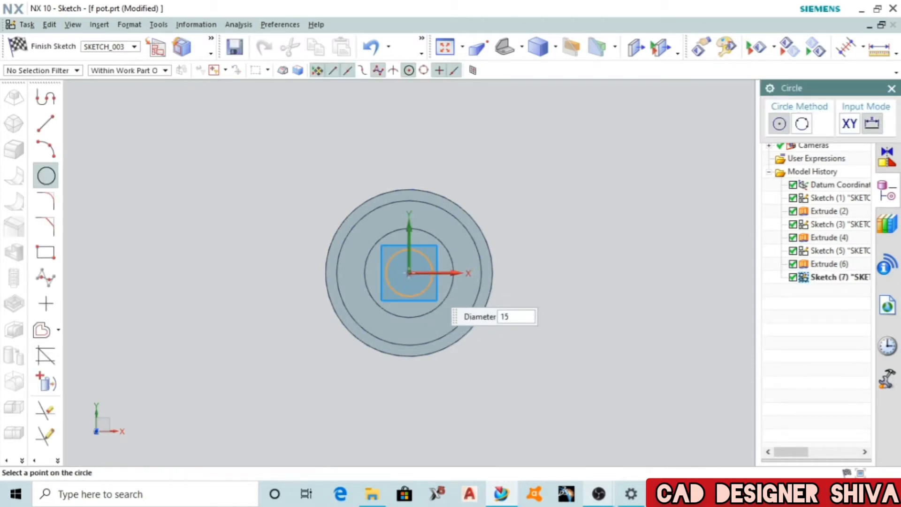
middle_click(488, 289)
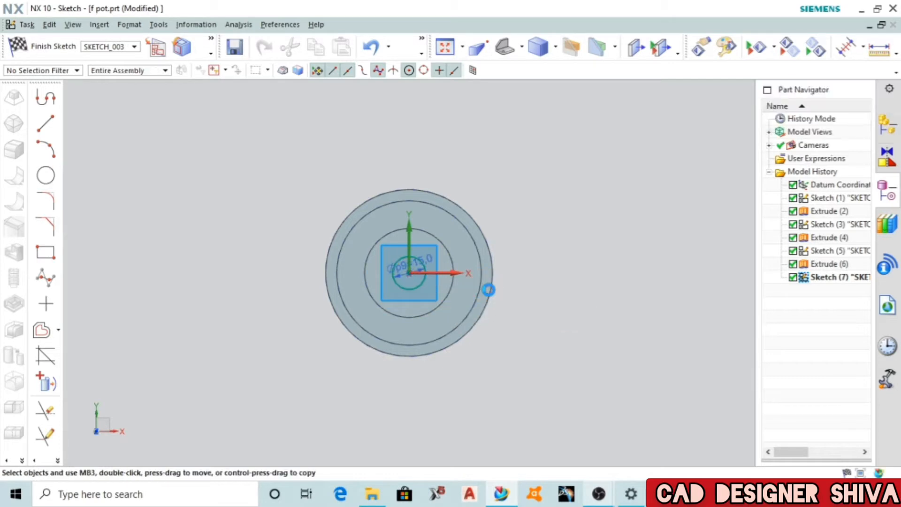
key("ctrl+q")
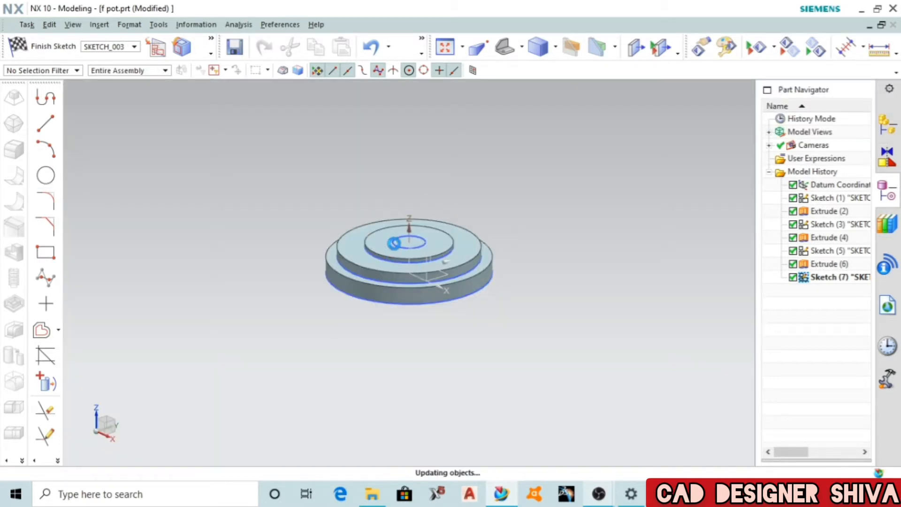
- Extrude the 15 mm circle upward by 5 mm to form the central boss
key("x")
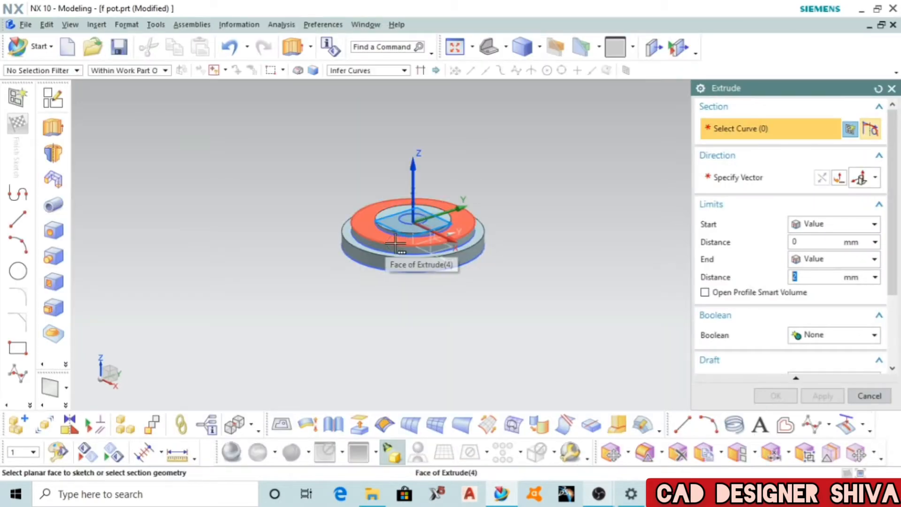
left_click(413, 218)
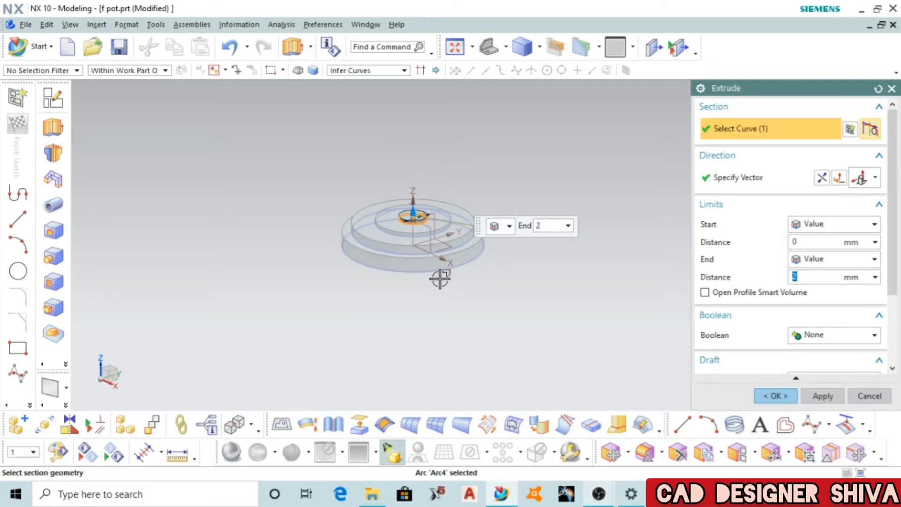
type("5")
left_click(775, 396)
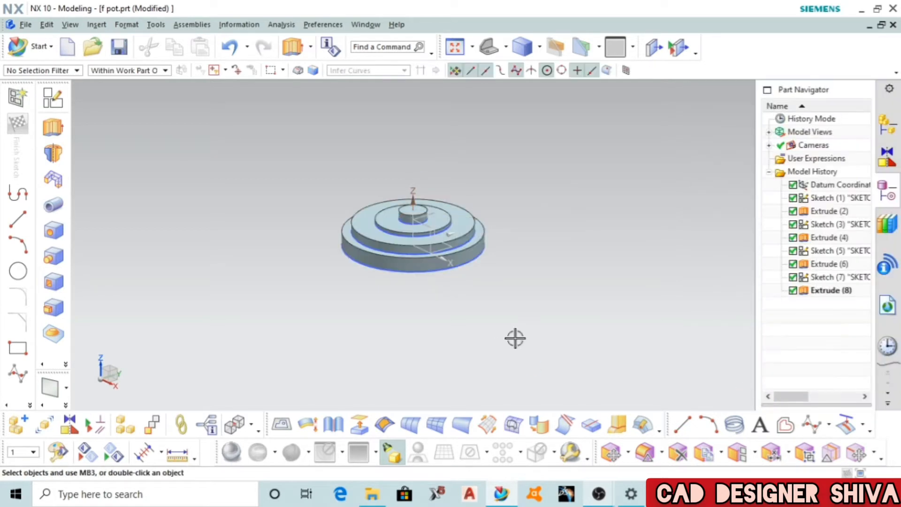
- Unite the 75 mm base disc as target with the 65 mm disc as tool
middle_click_drag(380, 310, 340, 252)
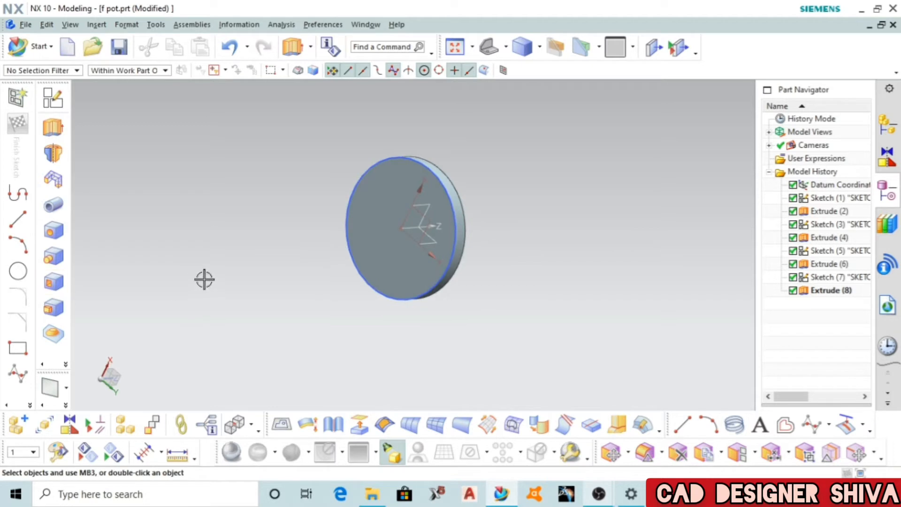
middle_click_drag(204, 279, 62, 376)
left_click(65, 364)
left_click(114, 365)
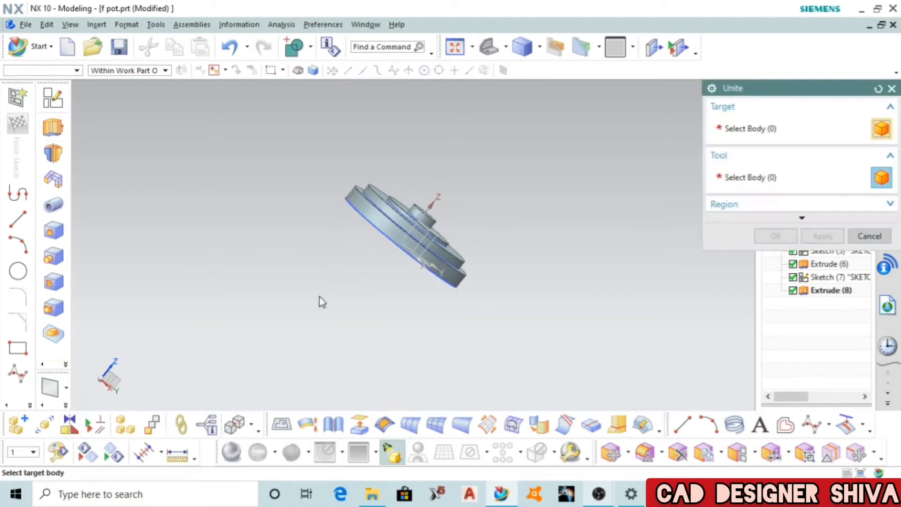
left_click(377, 237)
left_click(394, 216)
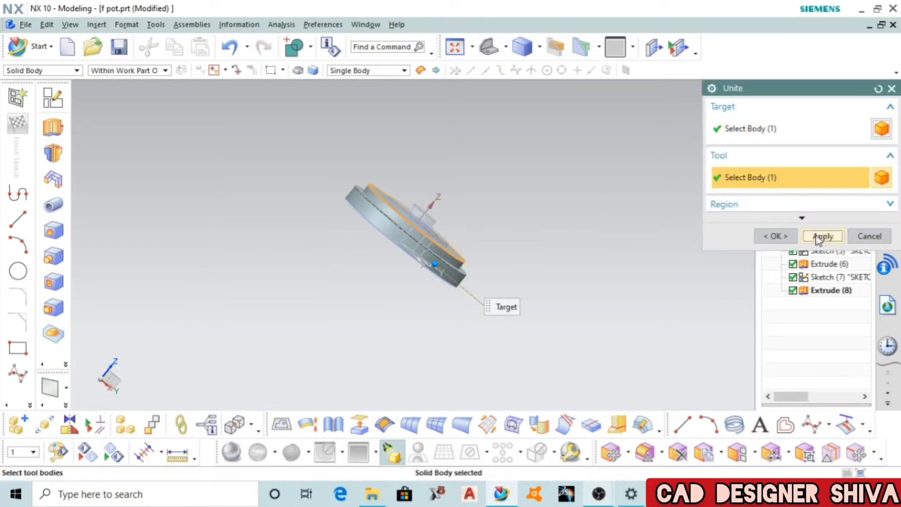
left_click(823, 236)
- Unite the 40 mm disc and the 15 mm central boss with the combined lower body
left_click(393, 231)
left_click(410, 215)
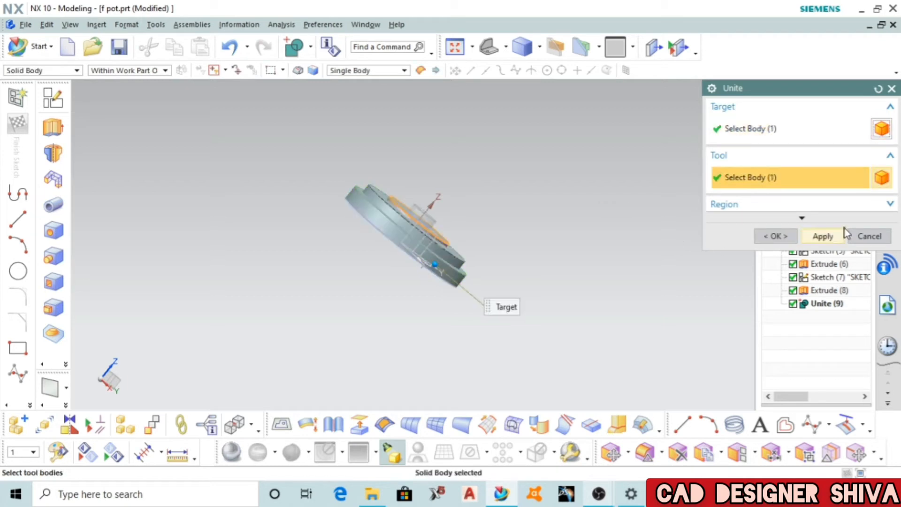
left_click(840, 231)
left_click(399, 225)
left_click(416, 213)
left_click(776, 236)
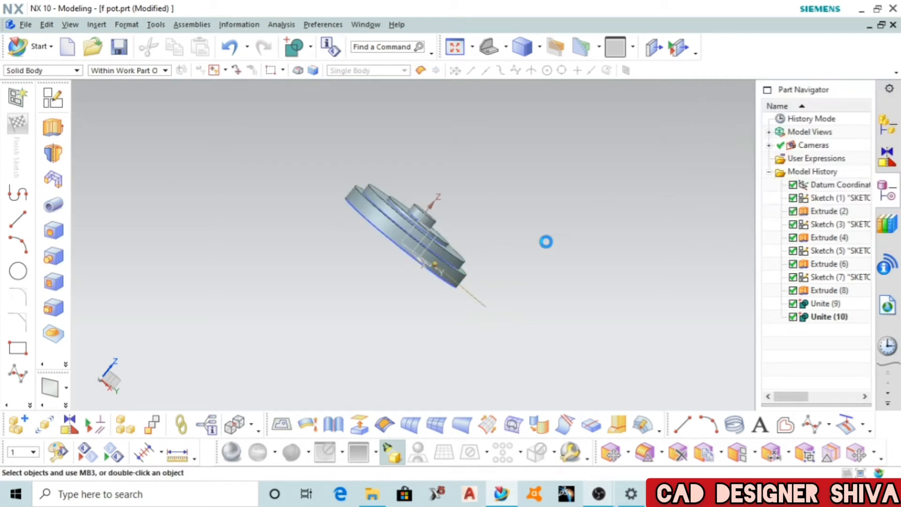
- Shell the united body to a 0.5 mm wall thickness, removing the underside face of the 75 mm base disc
middle_click_drag(513, 246, 546, 214)
scroll(546, 215, "up", 1)
left_click(66, 364)
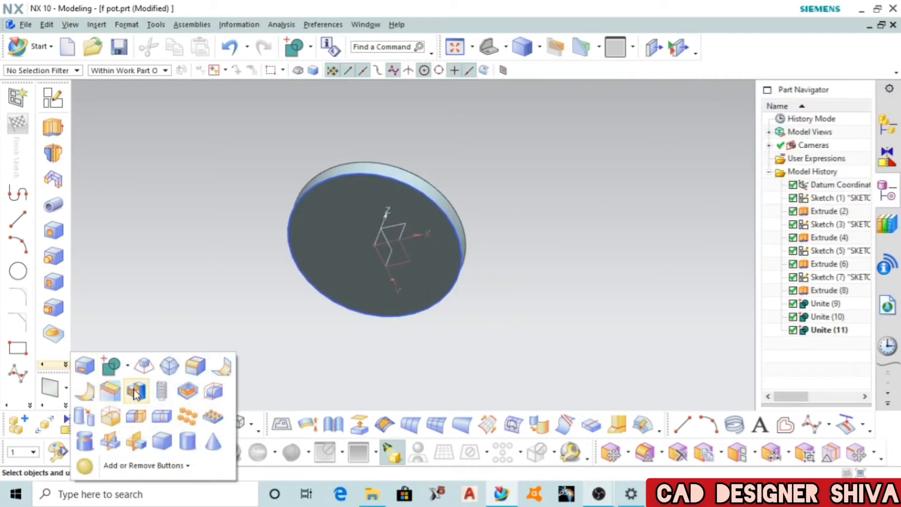
left_click(137, 392)
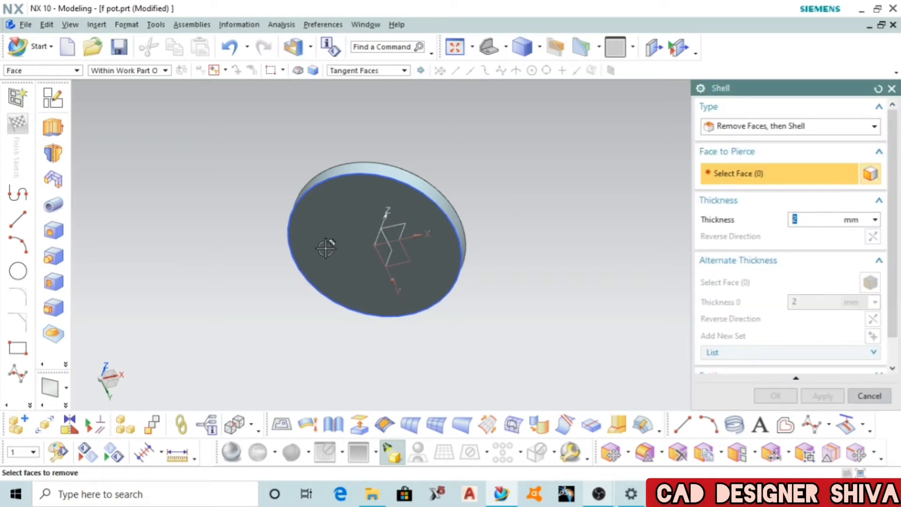
left_click(328, 243)
middle_click_drag(221, 297, 253, 282)
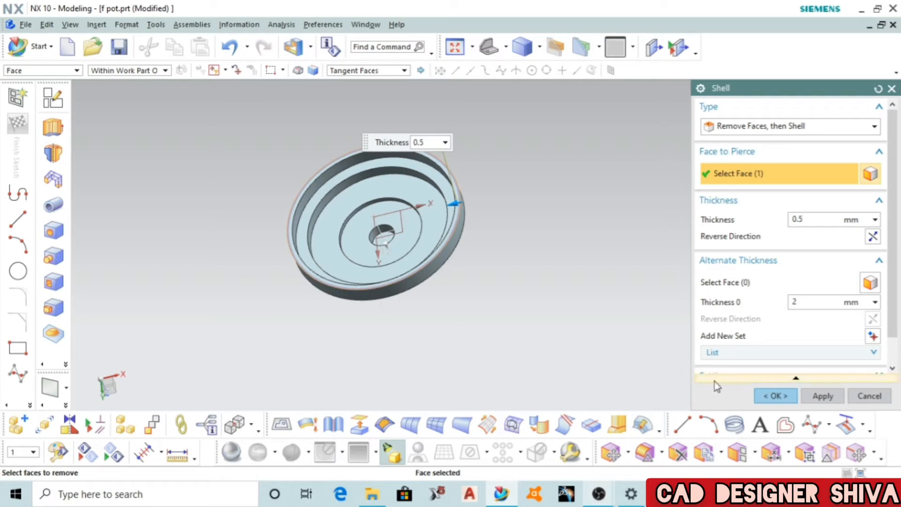
left_click(754, 394)
- Sketch a circle centred on the central boss's top face, sized to the boss's outer edge, and finish the sketch
middle_click_drag(488, 242, 452, 270)
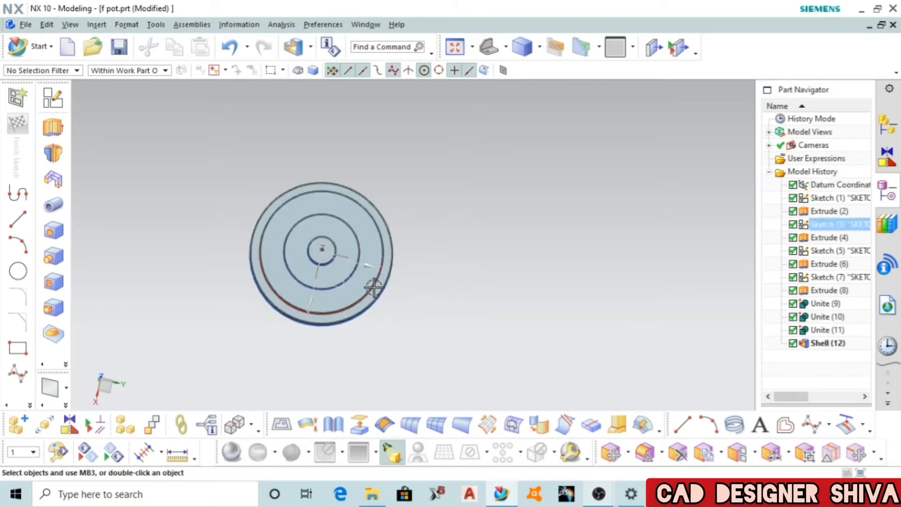
key("s")
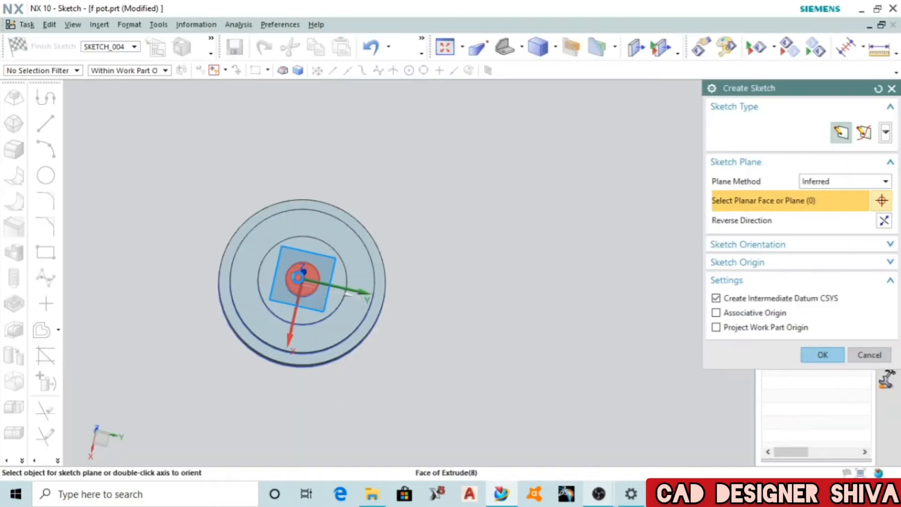
left_click(347, 293)
left_click(822, 355)
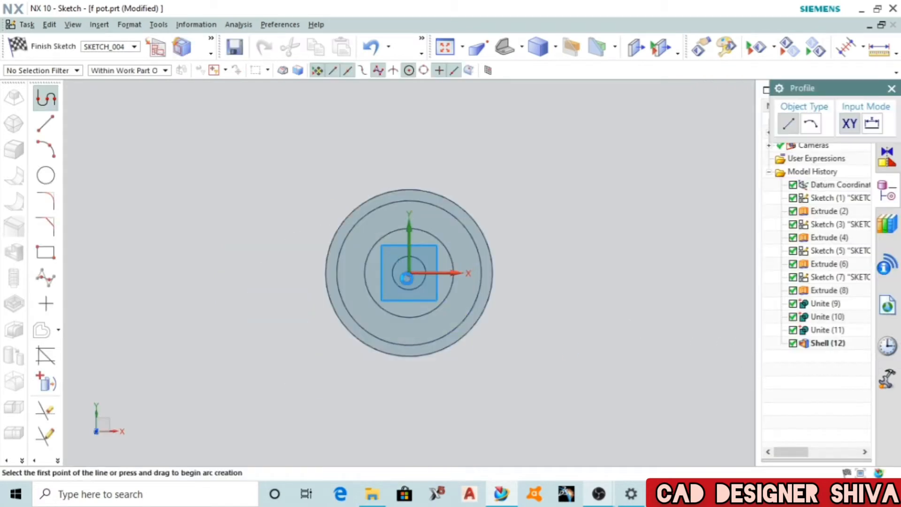
scroll(406, 278, "down", 3)
left_click(46, 175)
left_click(411, 271)
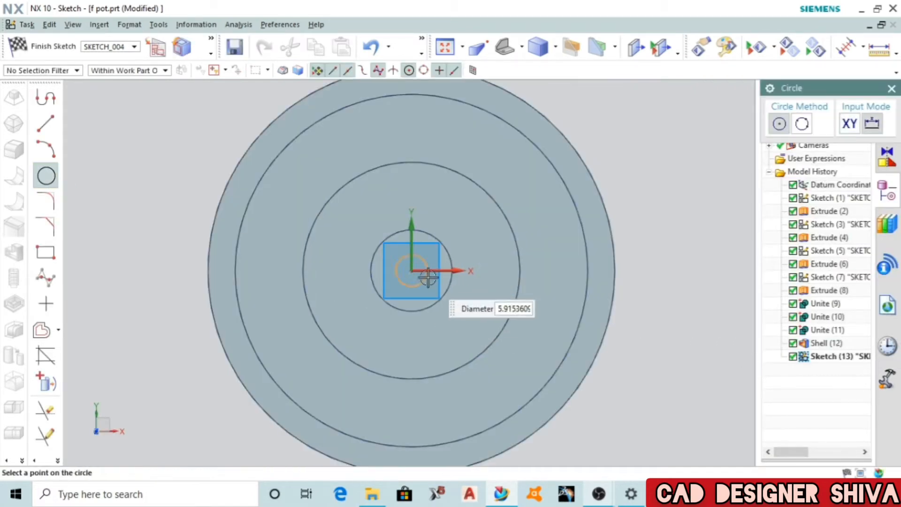
left_click(450, 282)
key("ctrl+q")
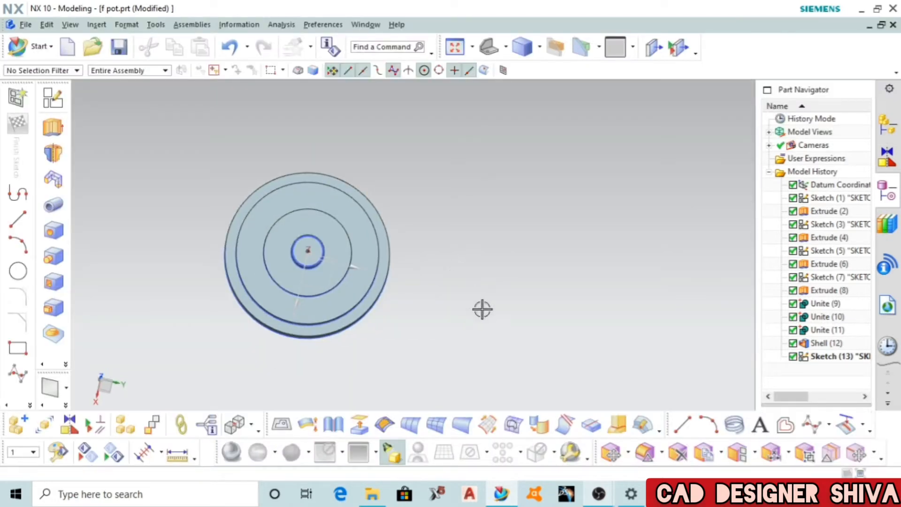
- Extrude the circle on top of the boss upward by 5 mm as a separate body
middle_click_drag(499, 330, 482, 284)
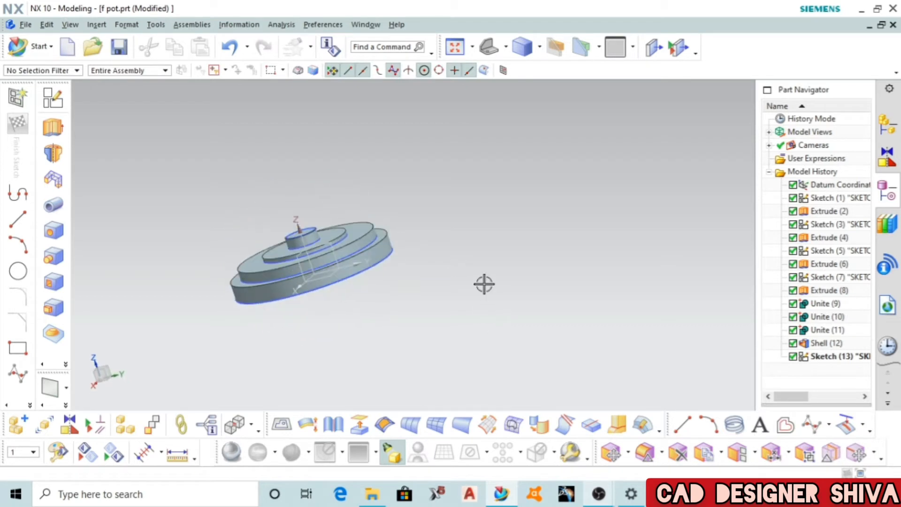
key("x")
scroll(290, 226, "down", 5)
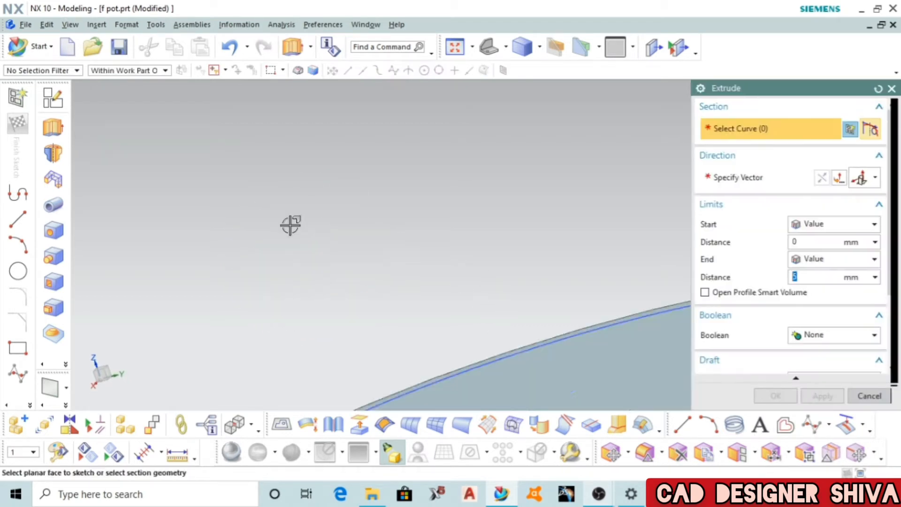
left_click(475, 254)
scroll(475, 254, "up", 6)
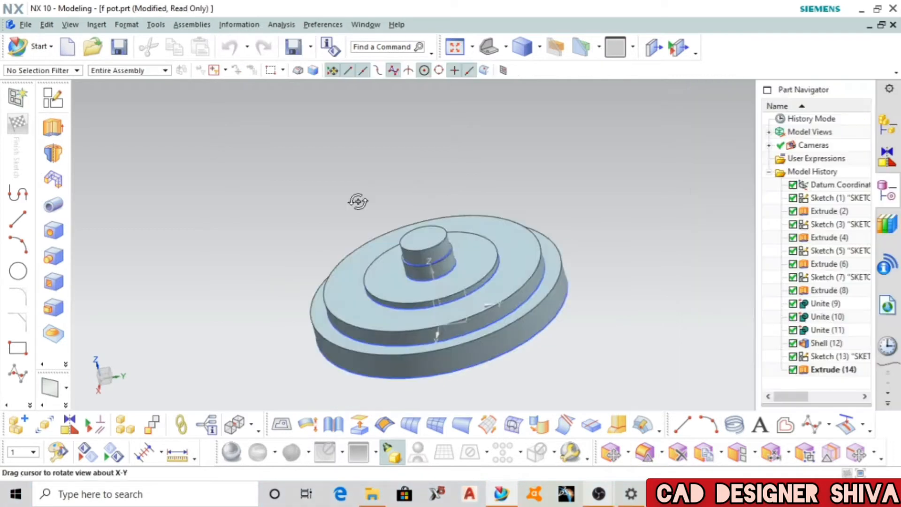
middle_click_drag(358, 202, 361, 194)
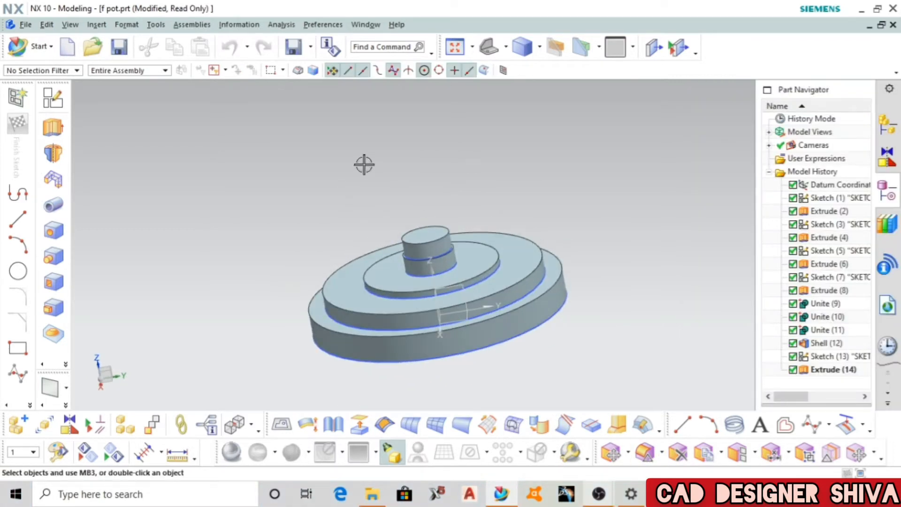
- Edit the extrusion on top of the boss and set its end distance to 170 mm to form a tall rod
left_click(428, 247)
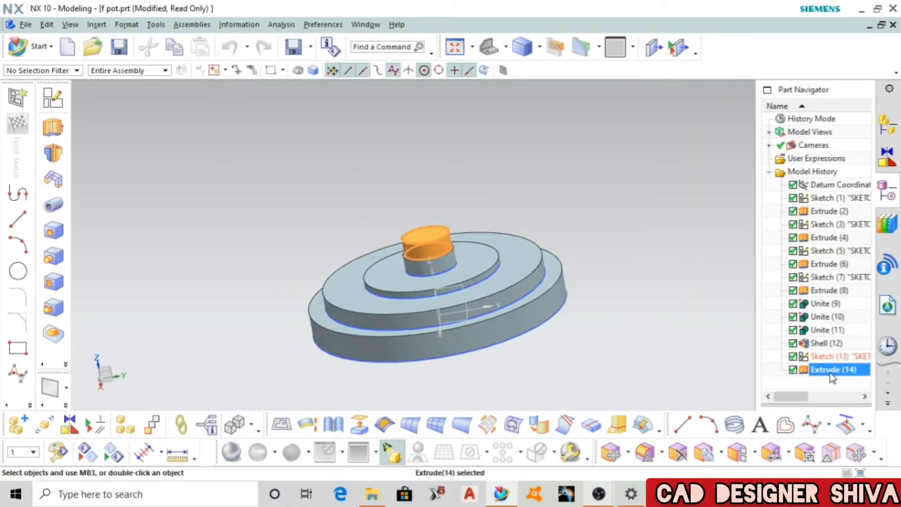
double_click(802, 369)
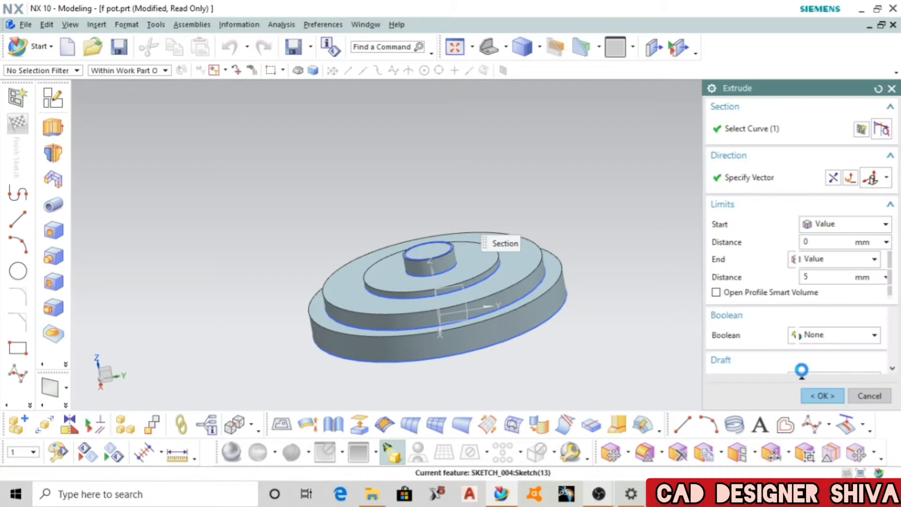
left_click(469, 301)
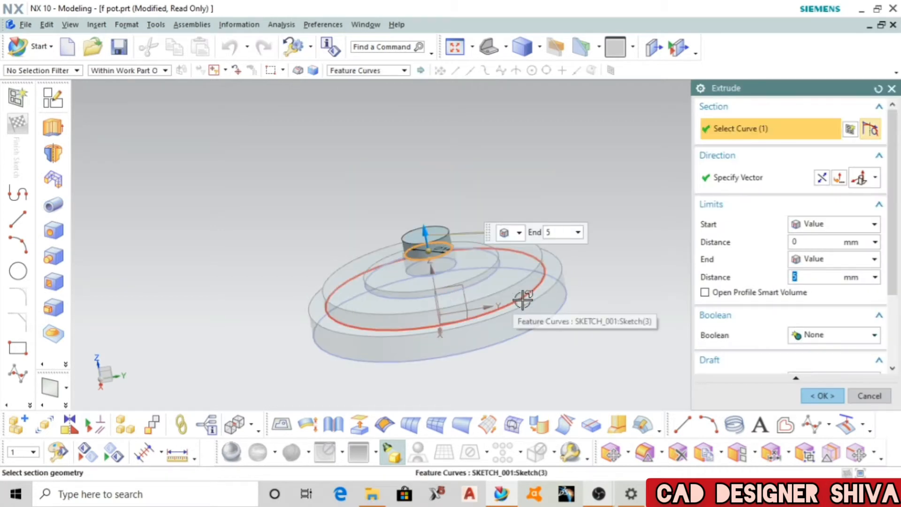
type("17")
key("Return")
middle_click_drag(567, 342, 488, 354)
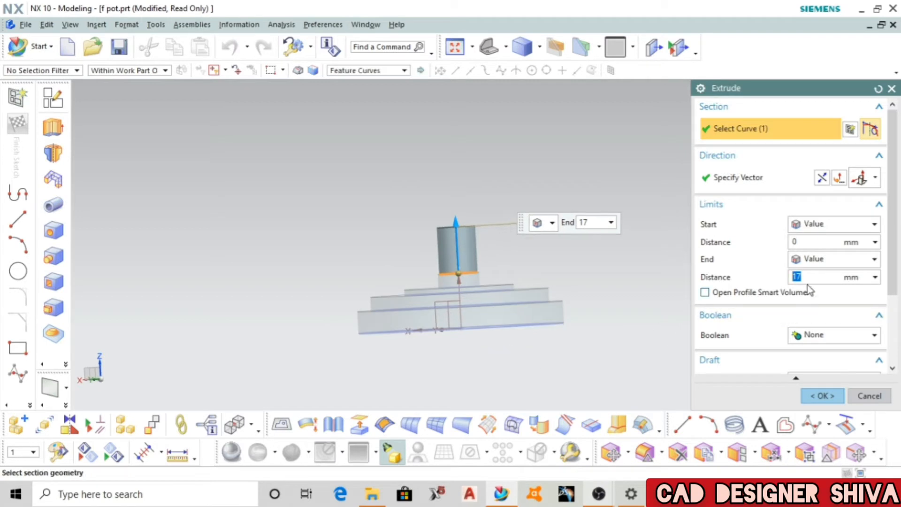
type("0")
key("Return")
middle_click_drag(495, 344, 318, 348)
middle_click(519, 322)
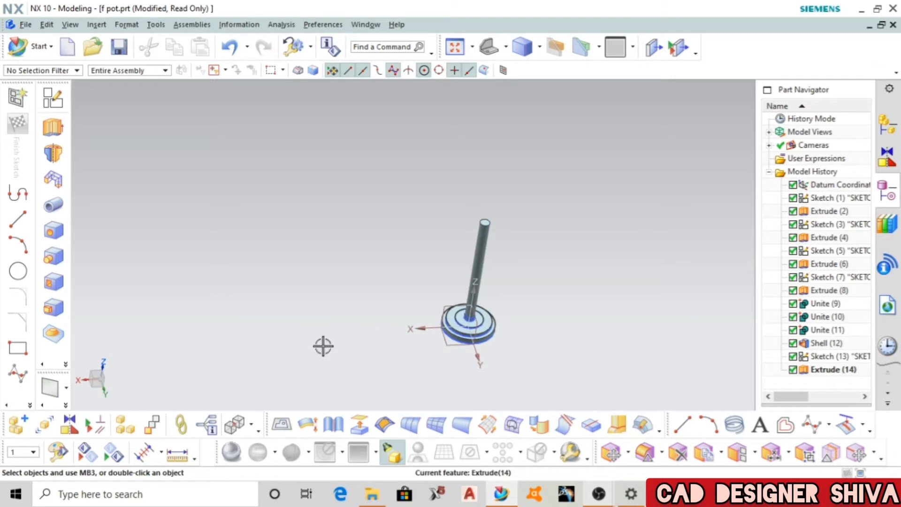
- Shell the tall rod to a 0.2 mm wall thickness, removing its top face
left_click(65, 364)
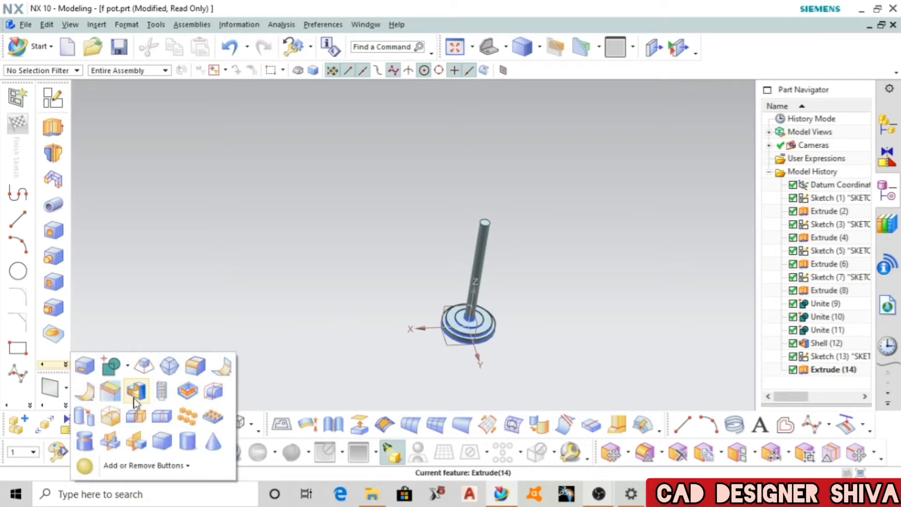
left_click(135, 394)
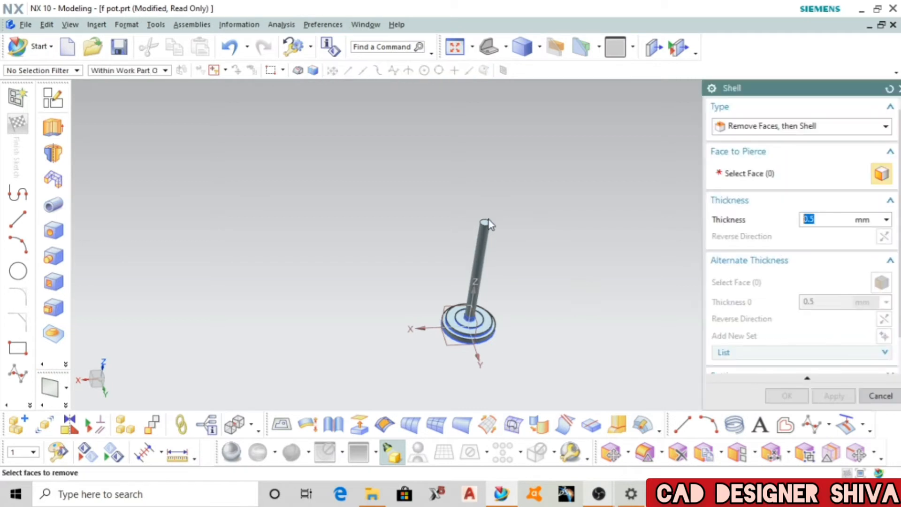
scroll(487, 223, "up", 5)
left_click(347, 223)
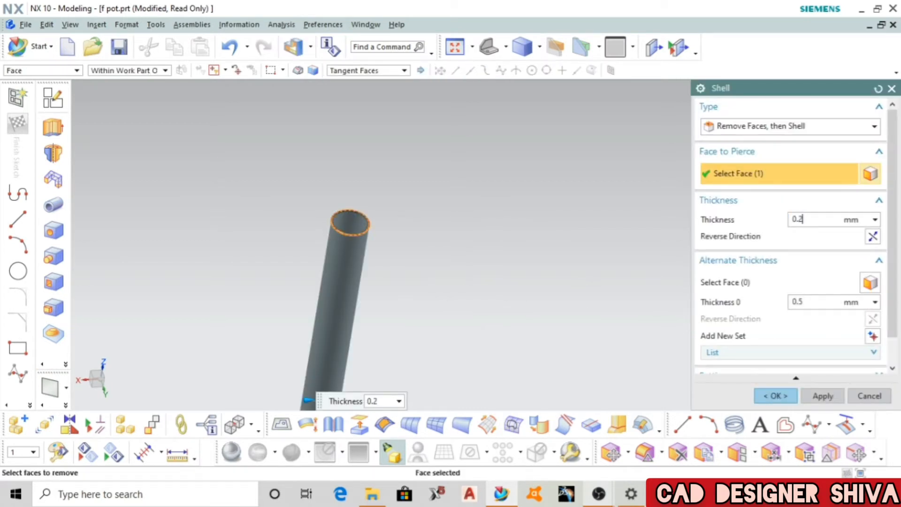
left_click(774, 398)
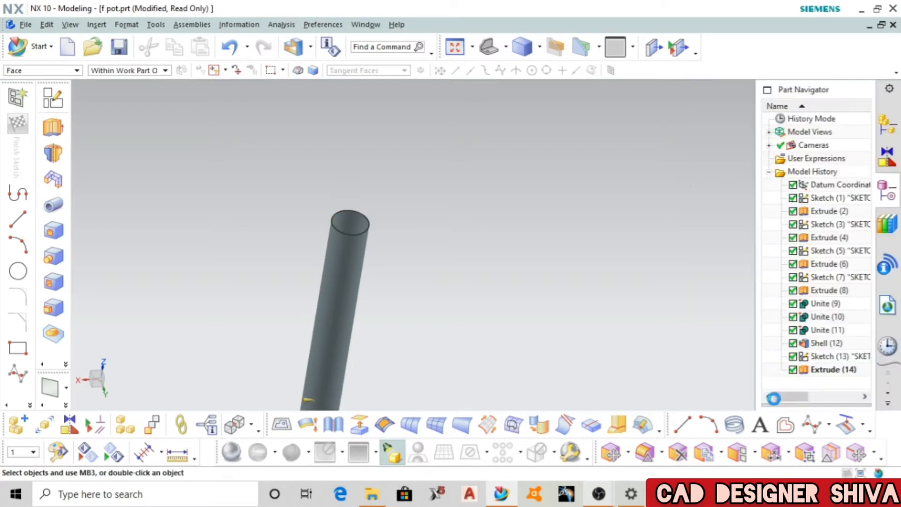
- Create a new sketch on the vertical XZ datum plane through the rod's axis
scroll(500, 274, "down", 3)
scroll(507, 242, "down", 2)
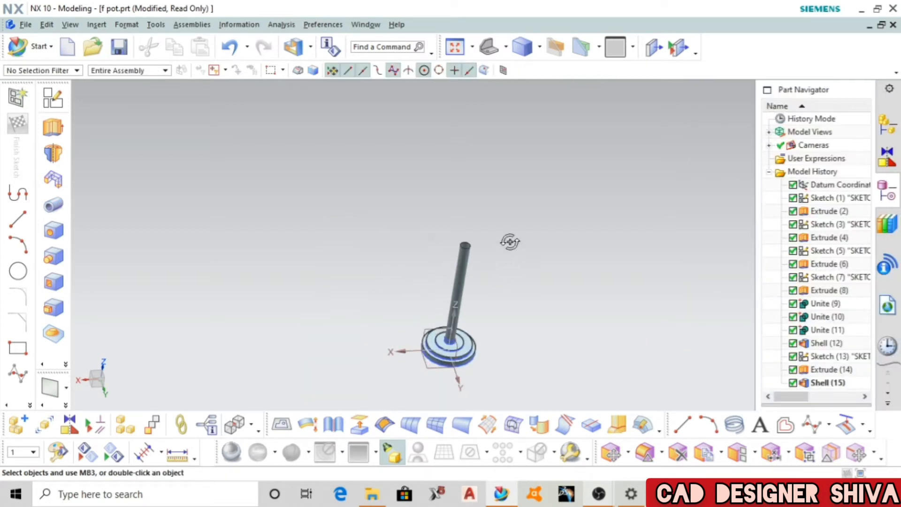
middle_click_drag(508, 241, 477, 226)
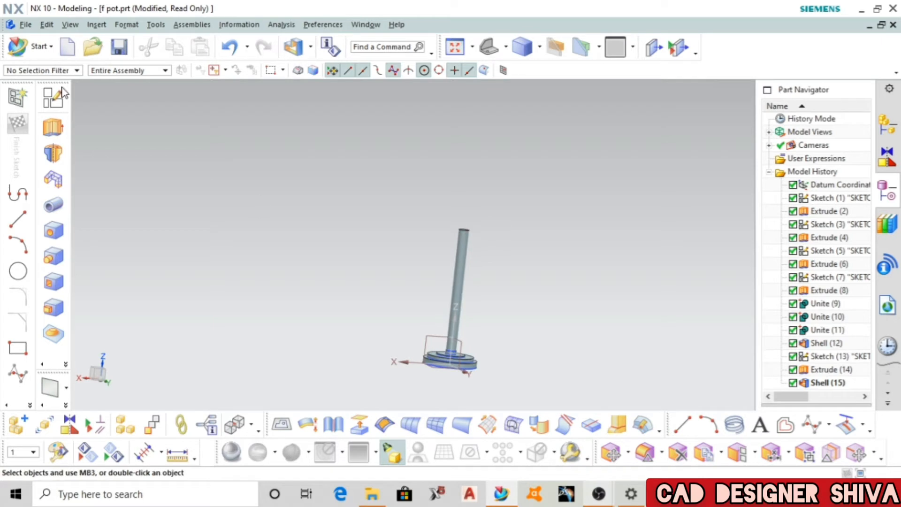
left_click(54, 99)
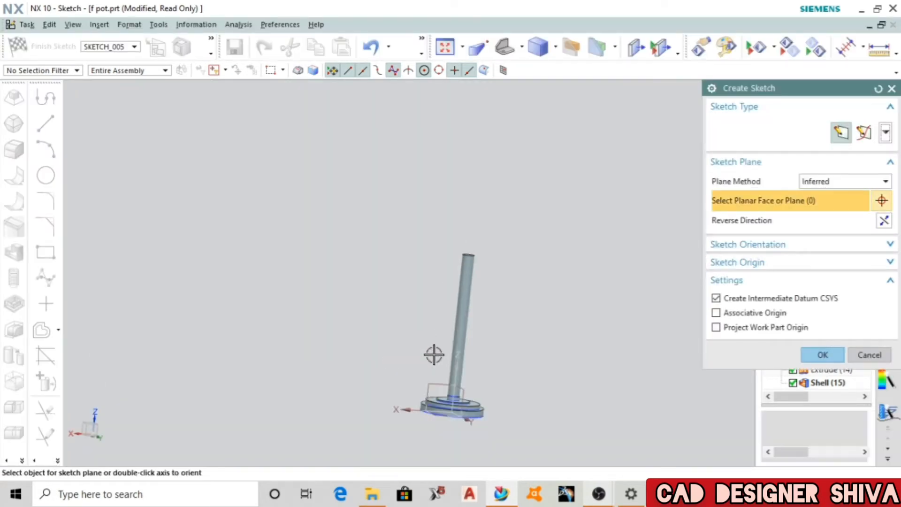
left_click(433, 381)
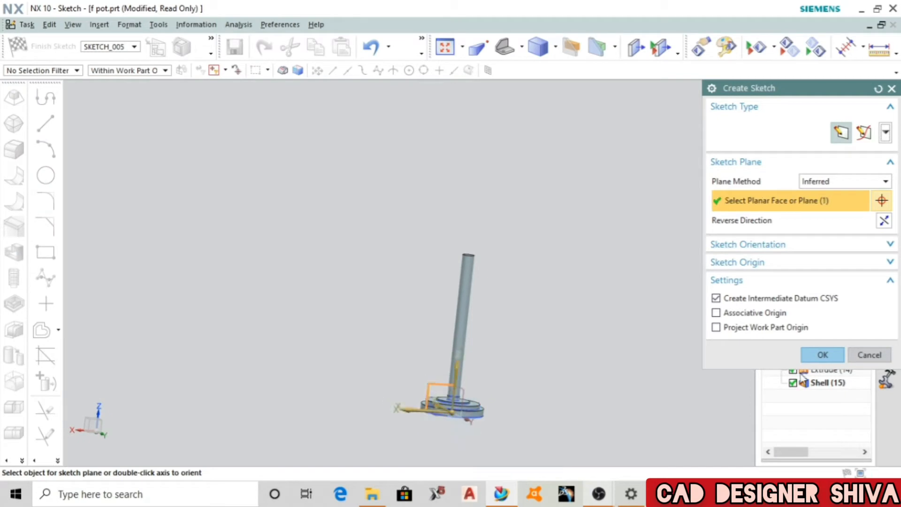
left_click(823, 355)
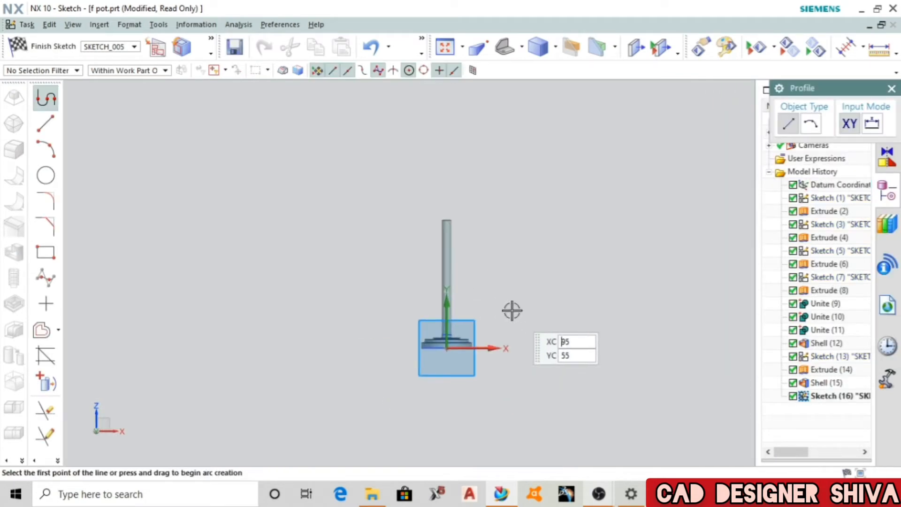
- Draw a profile line 100 mm long at 70° from the +X end of the boss's top edge, leaning outward
scroll(522, 323, "down", 2)
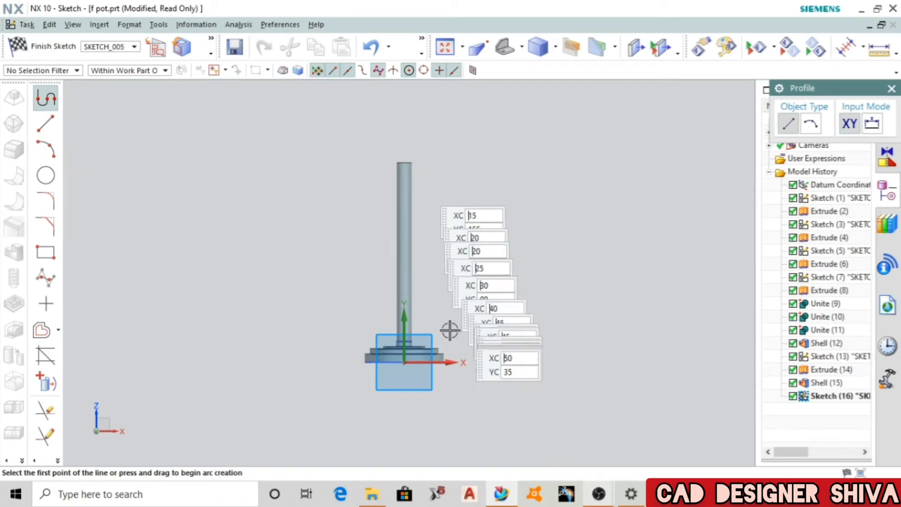
scroll(411, 341, "down", 4)
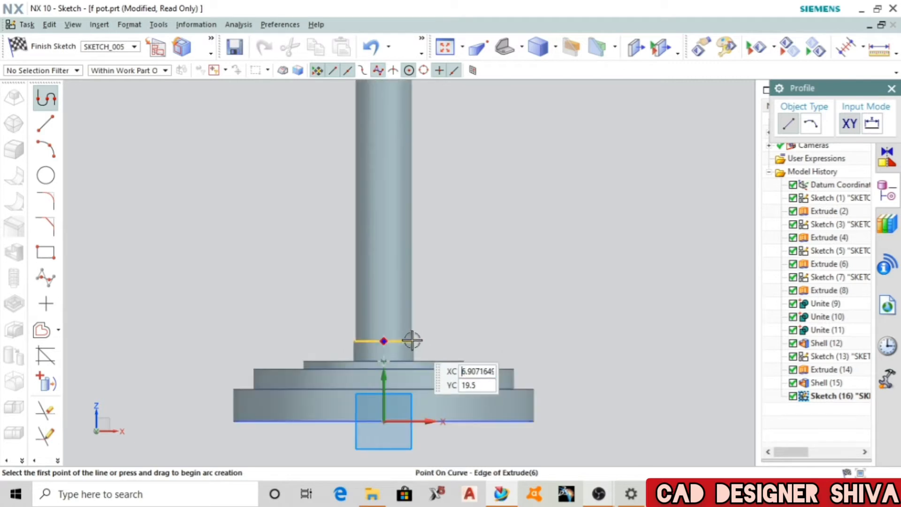
left_click(415, 339)
scroll(434, 285, "up", 4)
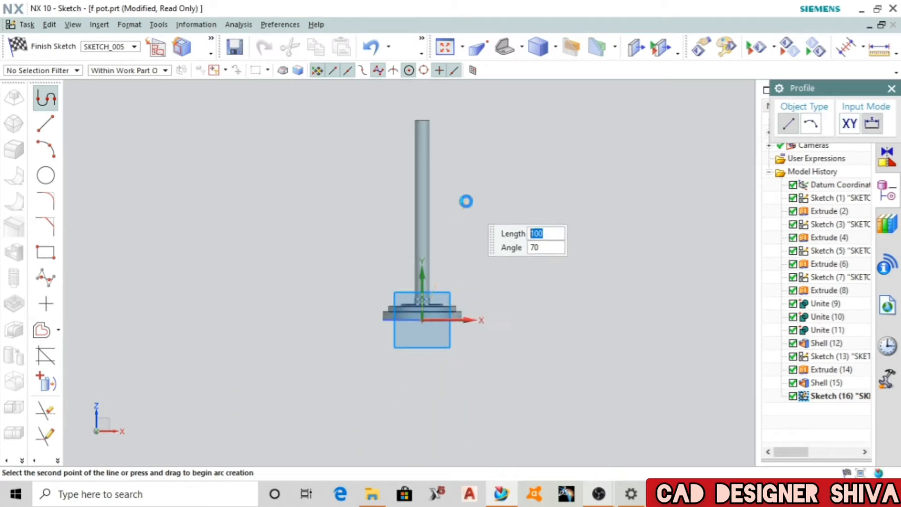
scroll(437, 212, "up", 2)
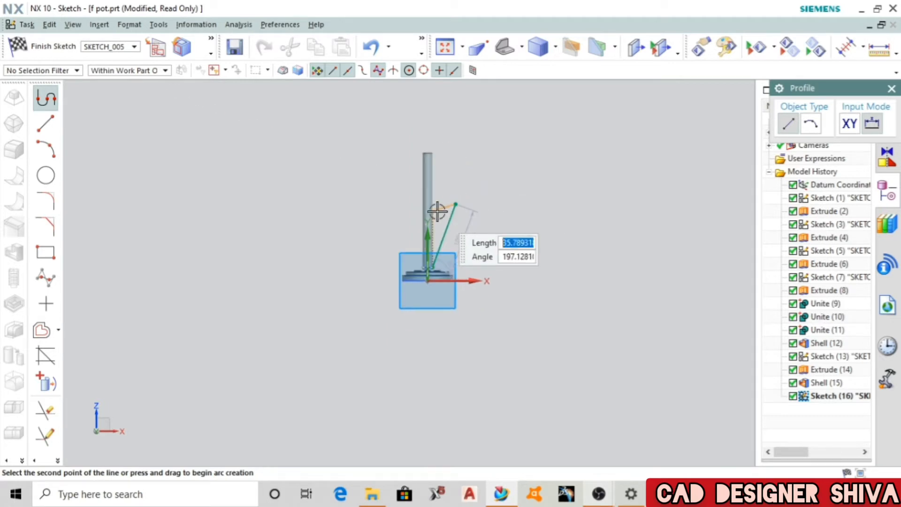
- Continue the profile with a 150 mm line leaning back toward the rod at about 96.5°, and end the chain
scroll(457, 174, "down", 4)
scroll(427, 192, "up", 5)
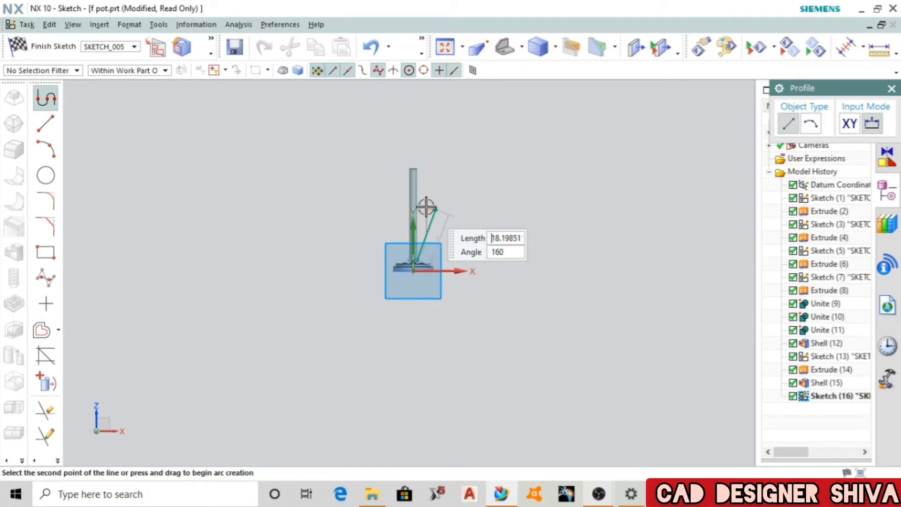
scroll(429, 157, "down", 4)
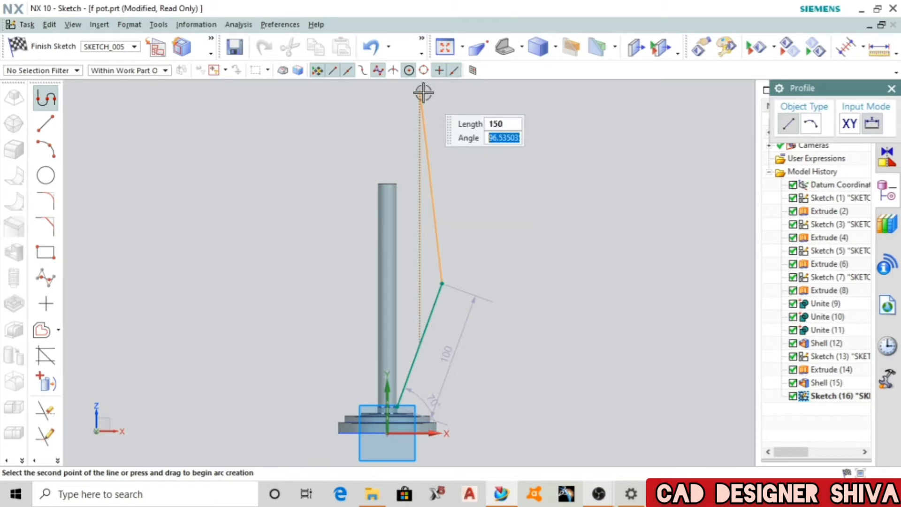
key("Return")
key("Escape")
- Fillet the corner between the 100 mm and 150 mm profile lines with a radius of about 73 mm
scroll(386, 347, "down", 2)
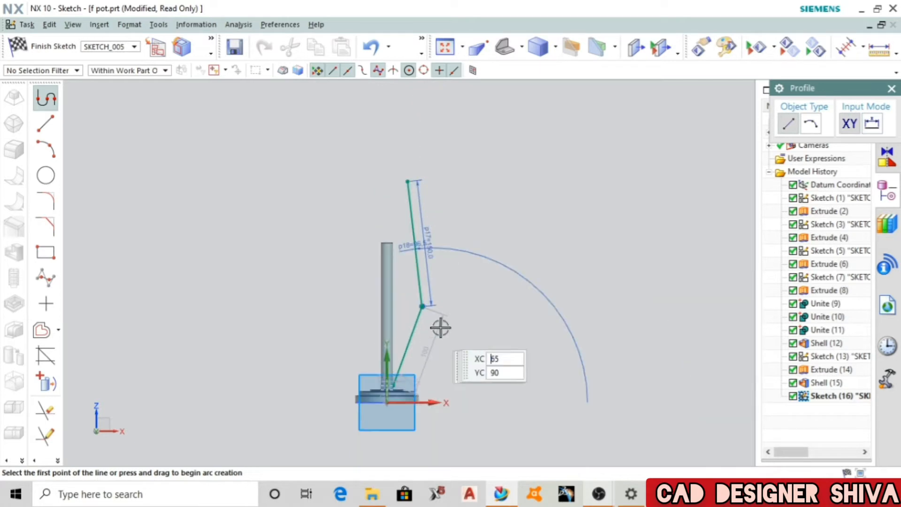
scroll(439, 327, "up", 1)
left_click(46, 201)
scroll(423, 296, "up", 3)
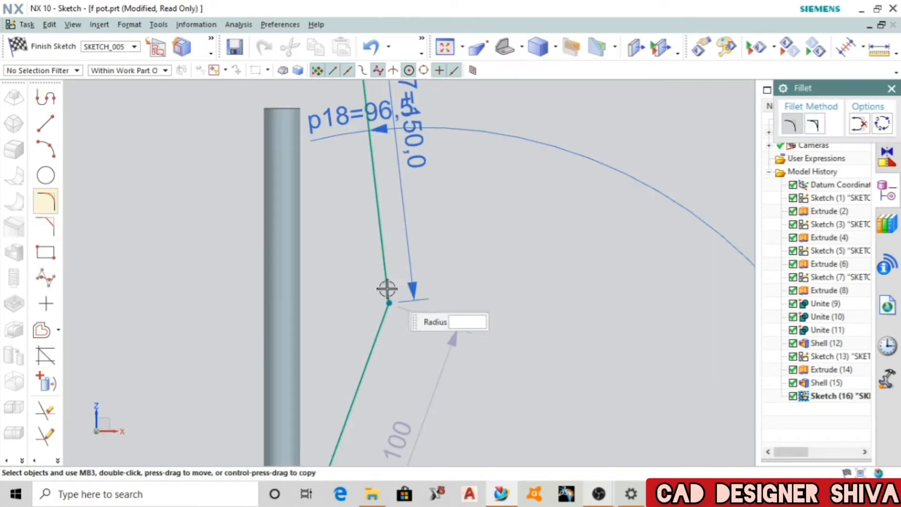
left_click(387, 278)
left_click(381, 321)
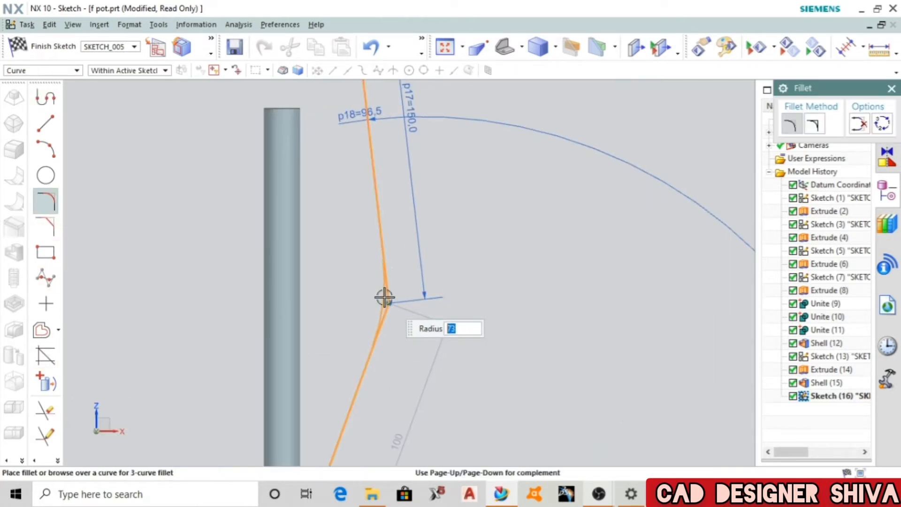
left_click(385, 297)
scroll(414, 298, "down", 5)
key("Escape")
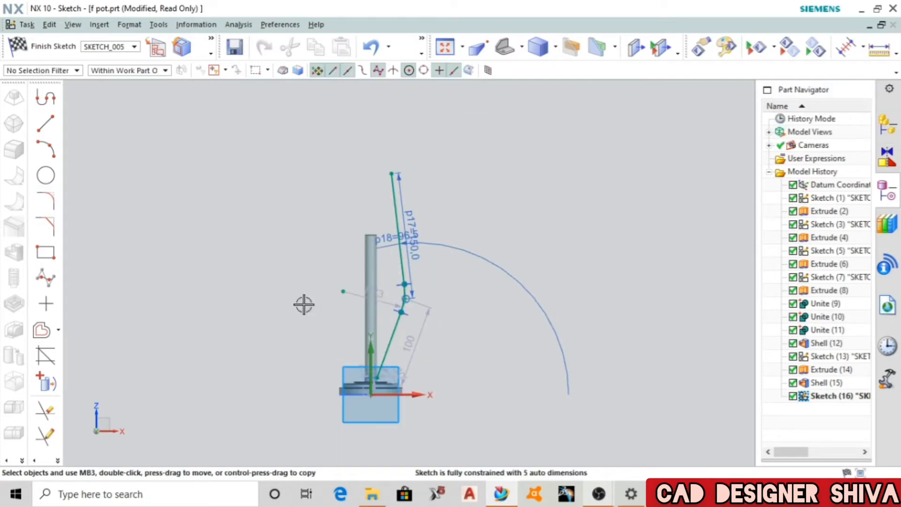
- Finish the sketch and create a tube along the filleted profile with 8 mm outer and 0 mm inner diameter
scroll(298, 310, "up", 1)
left_click(59, 461)
left_click(77, 466)
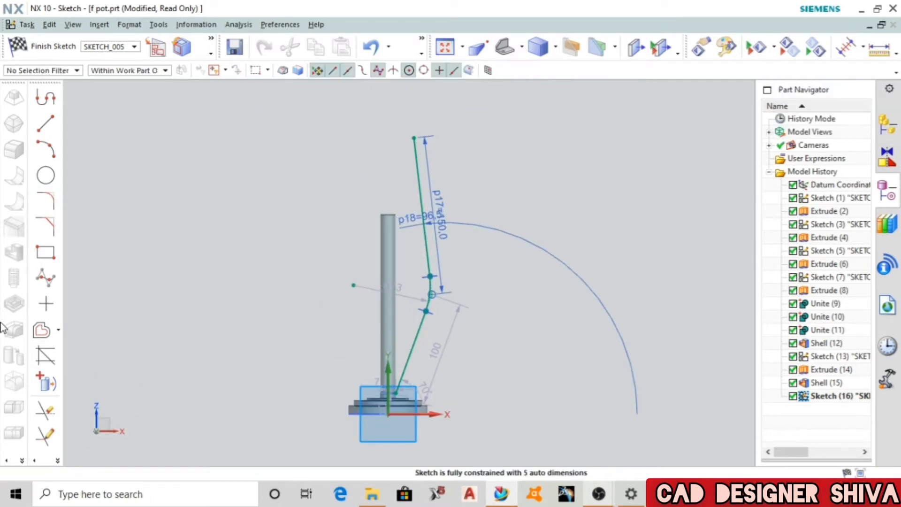
key("ctrl+q")
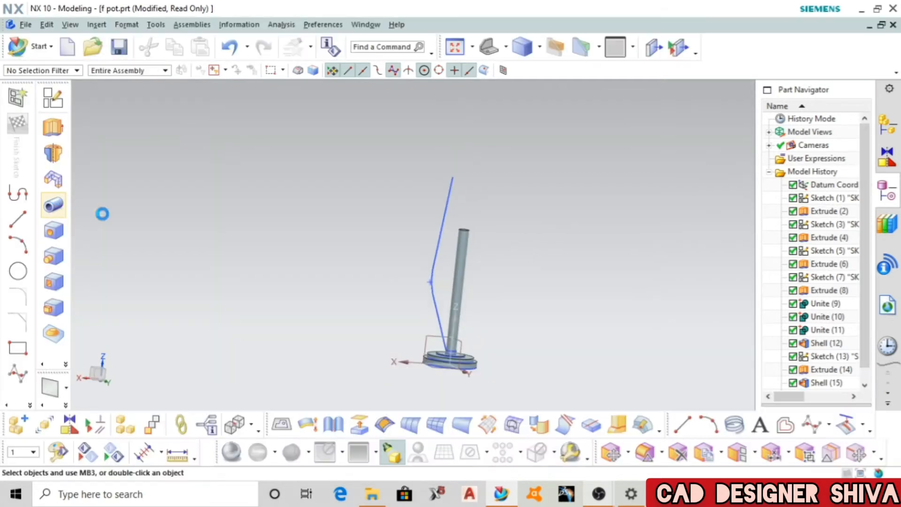
left_click(431, 271)
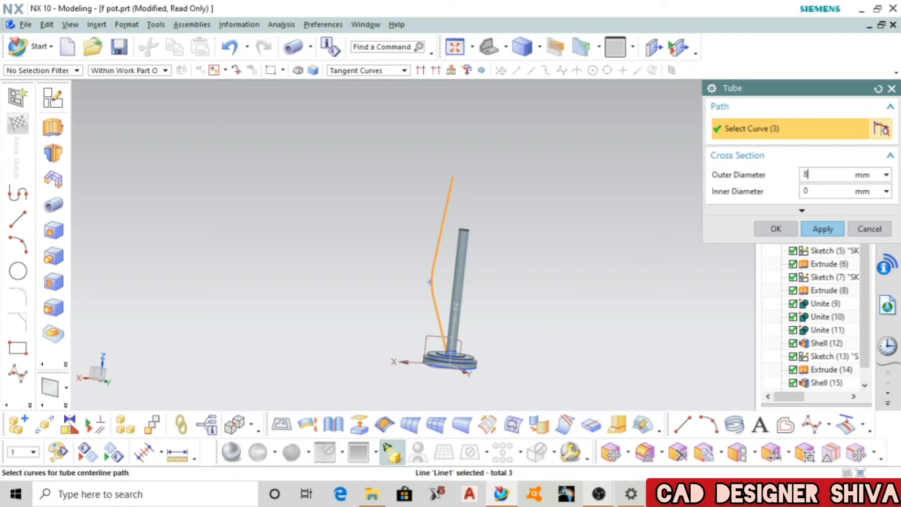
left_click(775, 230)
- Add a 10 mm diameter sphere centred on the tube's upper end face, with no Boolean
middle_click_drag(593, 297, 448, 347)
scroll(490, 193, "up", 3)
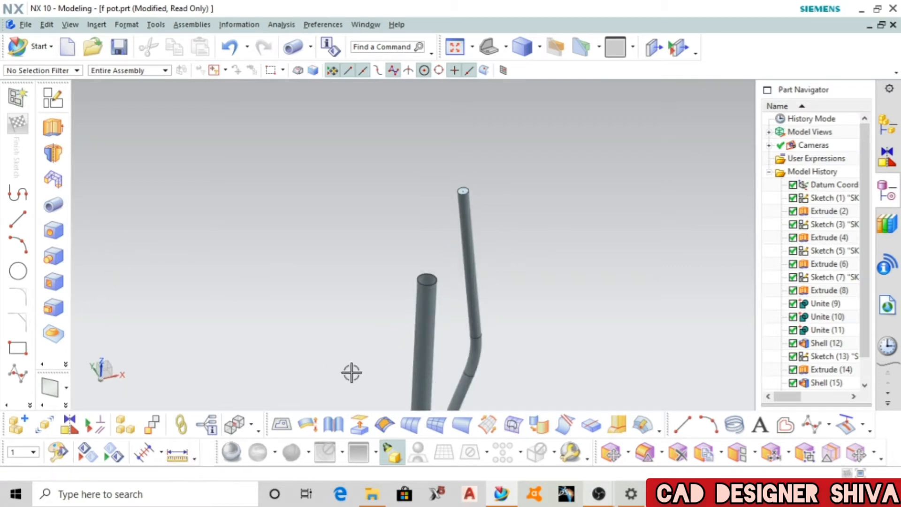
left_click(66, 365)
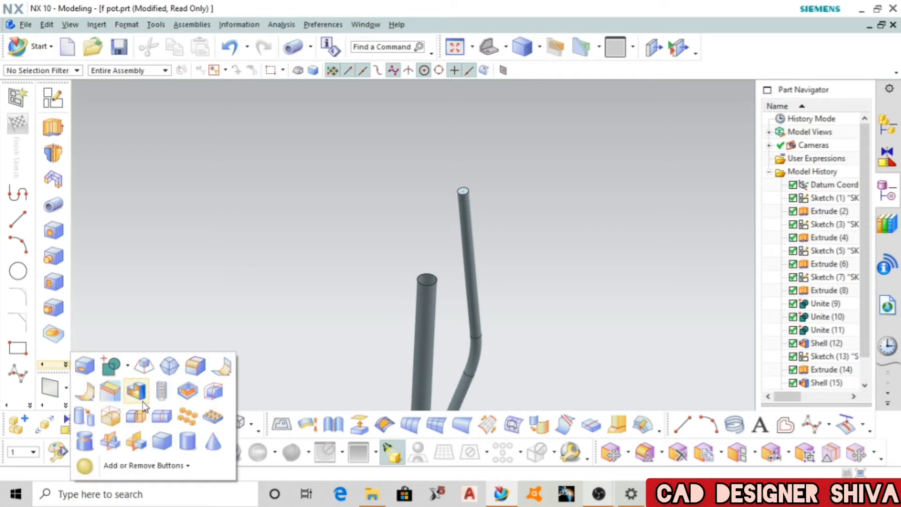
left_click(85, 465)
scroll(472, 184, "up", 3)
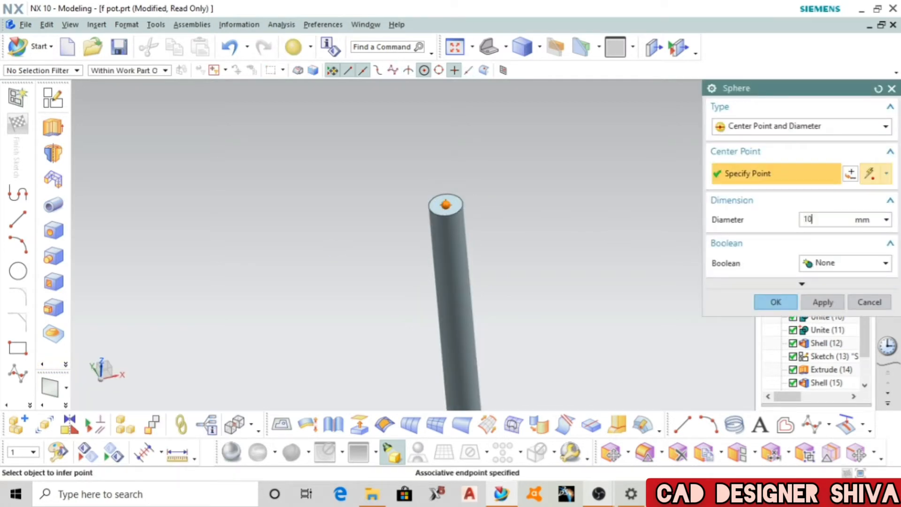
left_click(765, 303)
- Set up a Pattern Feature of the bent tube and its end sphere with a circular layout
middle_click_drag(539, 233, 518, 248)
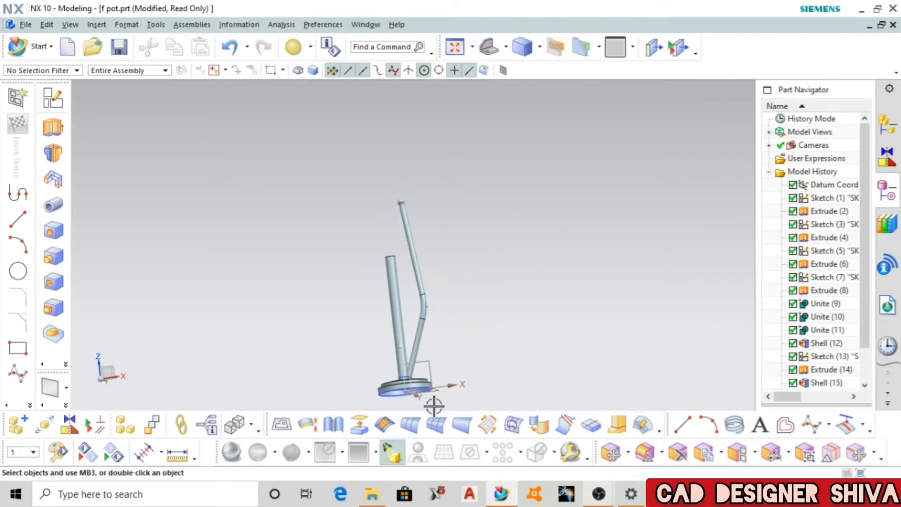
scroll(395, 373, "up", 5)
scroll(395, 373, "down", 5)
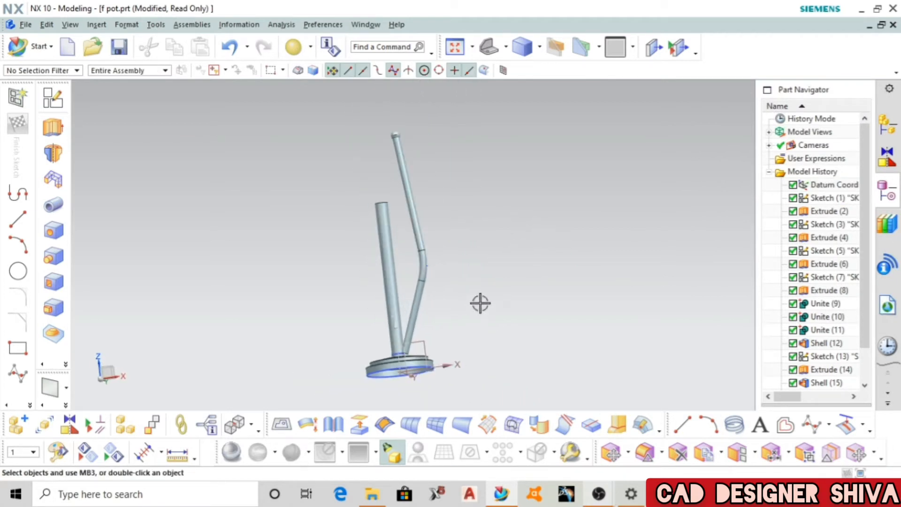
left_click(50, 417)
left_click(249, 411)
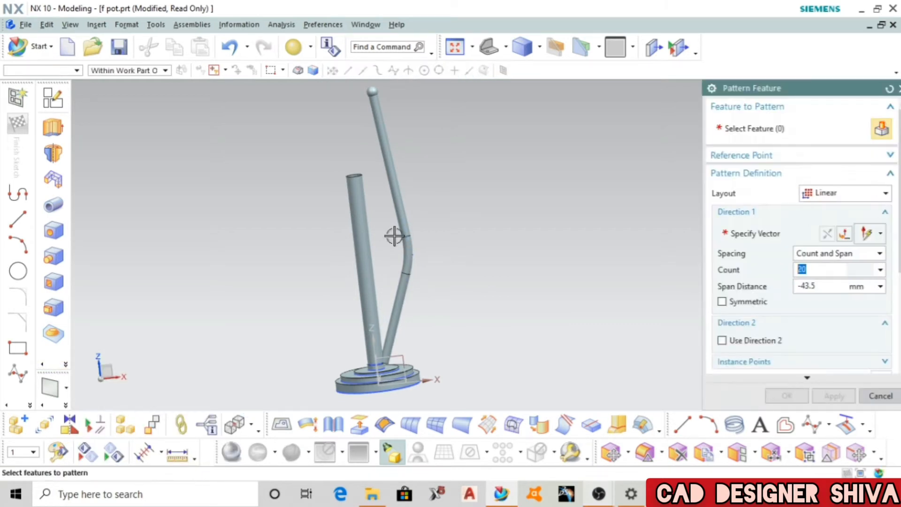
scroll(401, 209, "up", 5)
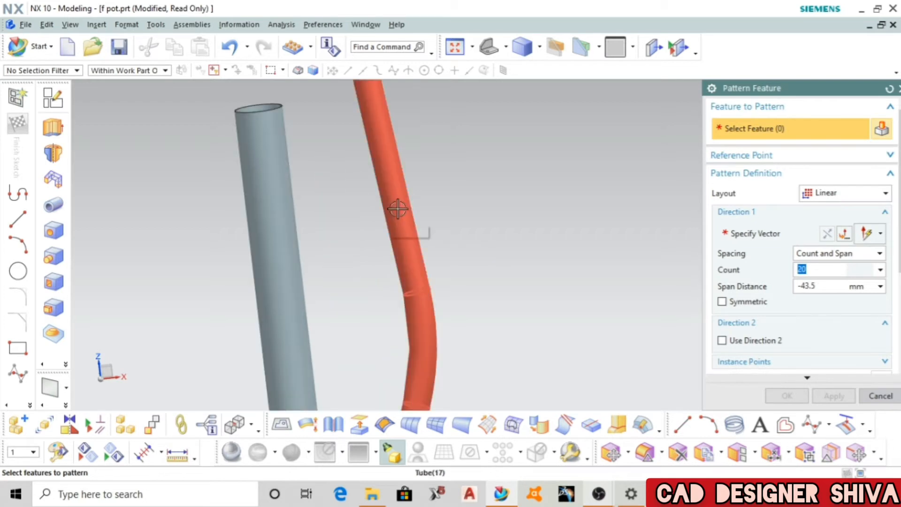
left_click(398, 209)
scroll(396, 228, "down", 6)
scroll(374, 129, "up", 7)
left_click(365, 133)
scroll(316, 188, "down", 5)
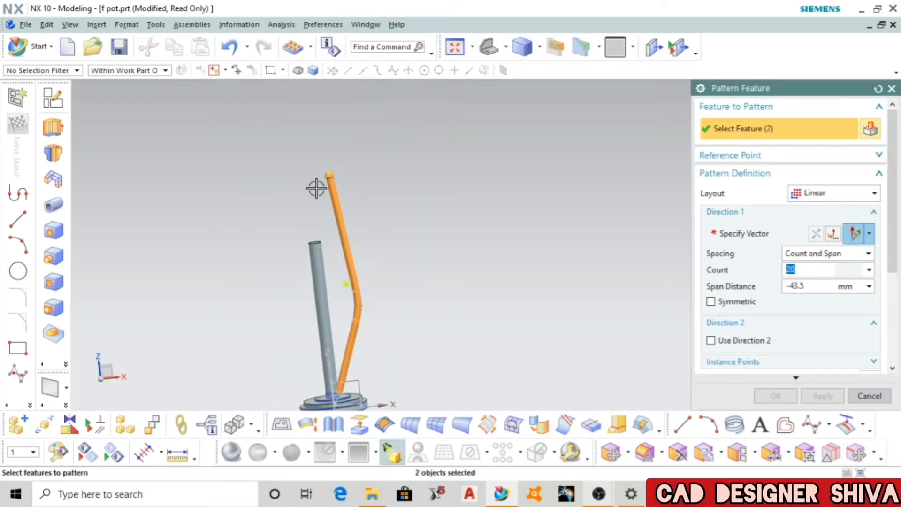
left_click(830, 193)
left_click(819, 207)
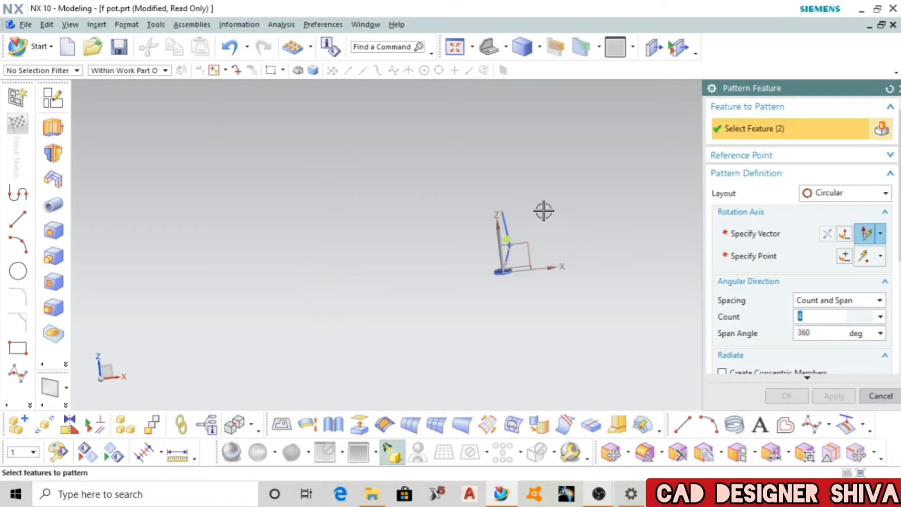
- Pattern the tube and sphere about the vertical axis through the base centre, making five instances over 360°
scroll(529, 239, "up", 5)
middle_click_drag(526, 225, 542, 272)
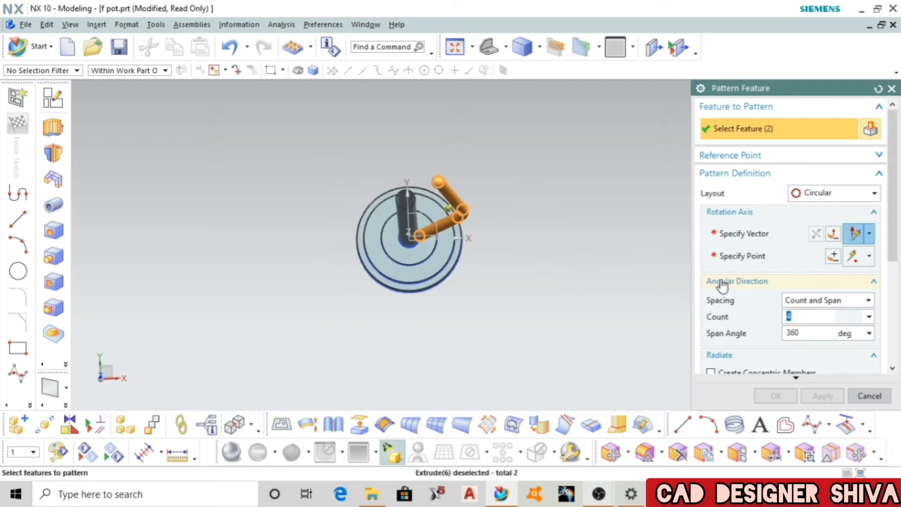
left_click(723, 237)
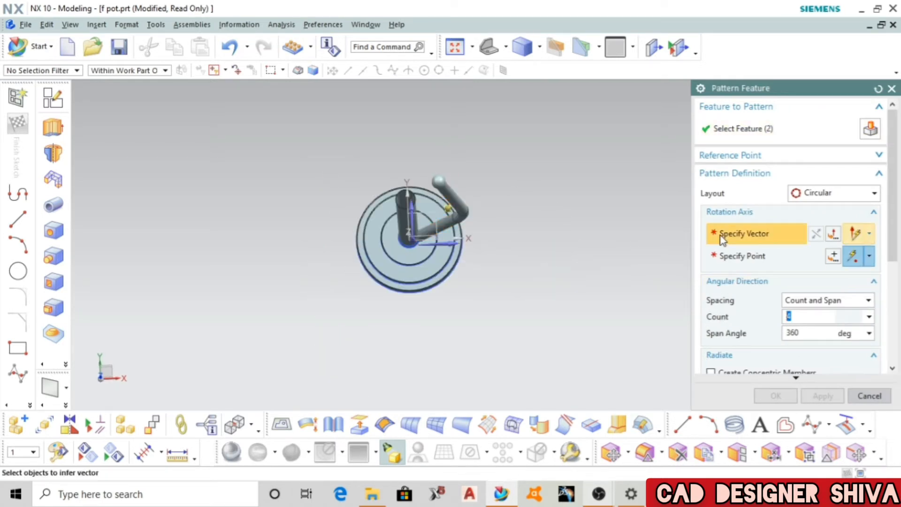
left_click(410, 257)
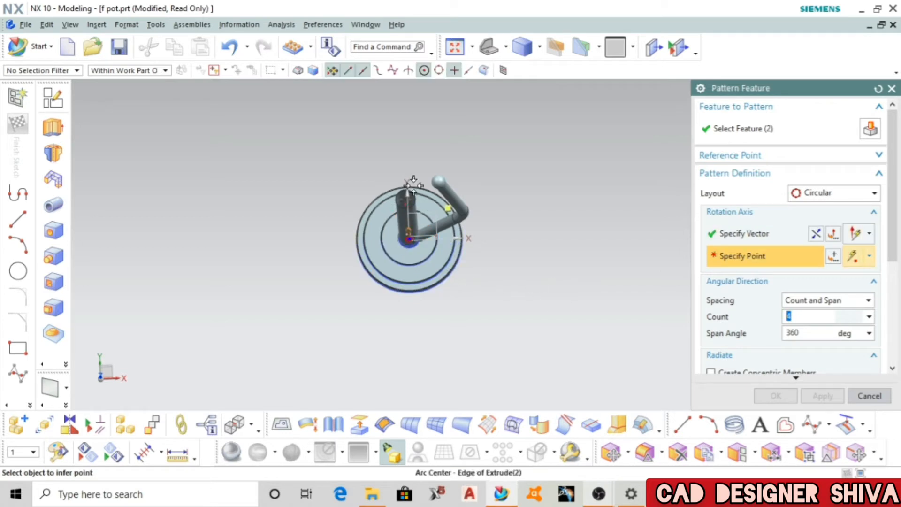
middle_click_drag(458, 277, 446, 235)
left_click(434, 299)
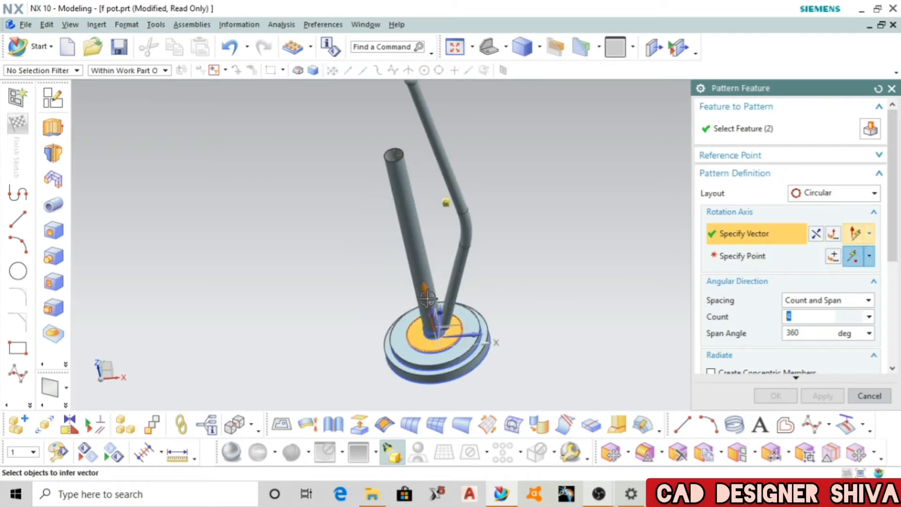
scroll(514, 285, "down", 3)
middle_click_drag(514, 285, 533, 287)
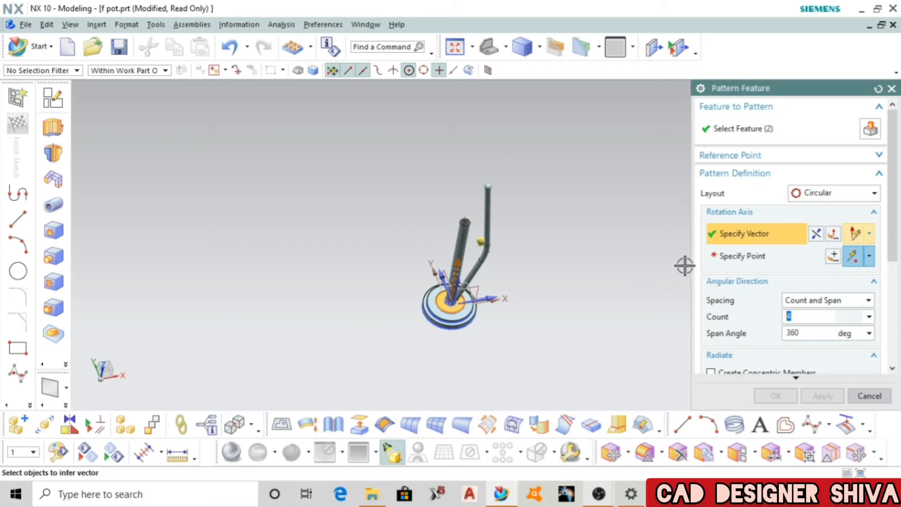
scroll(456, 309, "up", 4)
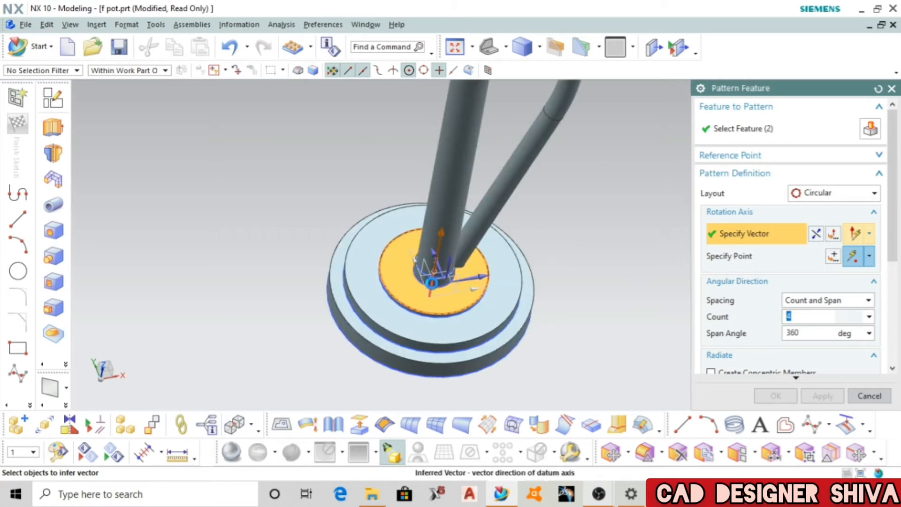
scroll(366, 295, "down", 4)
middle_click_drag(605, 287, 627, 322)
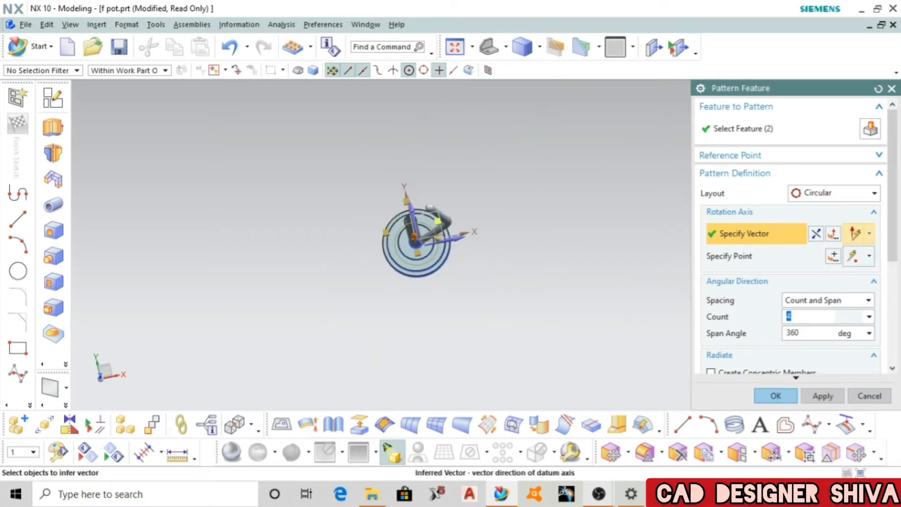
left_click(775, 396)
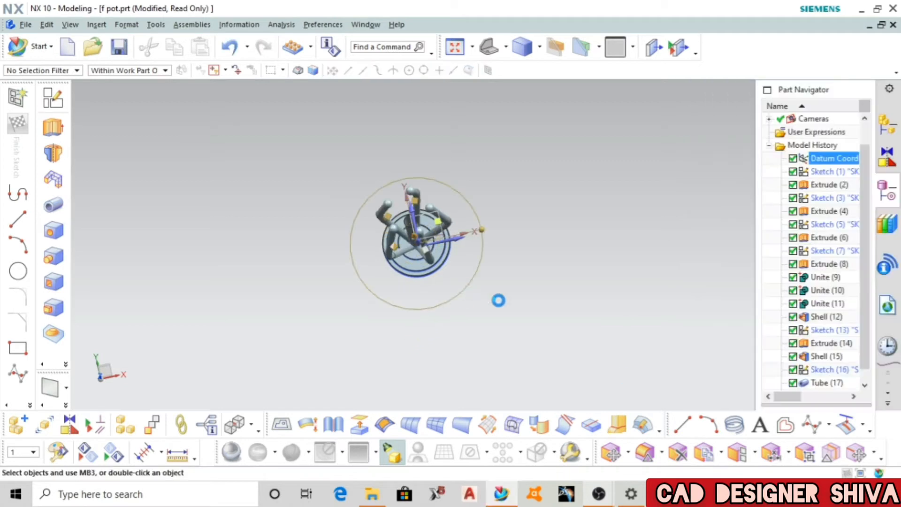
middle_click_drag(506, 328, 397, 389)
left_click(53, 98)
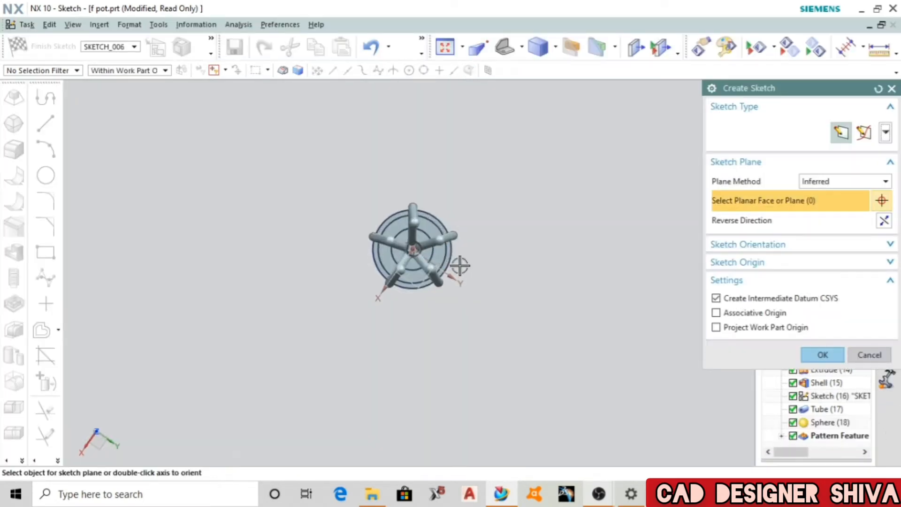
left_click(869, 355)
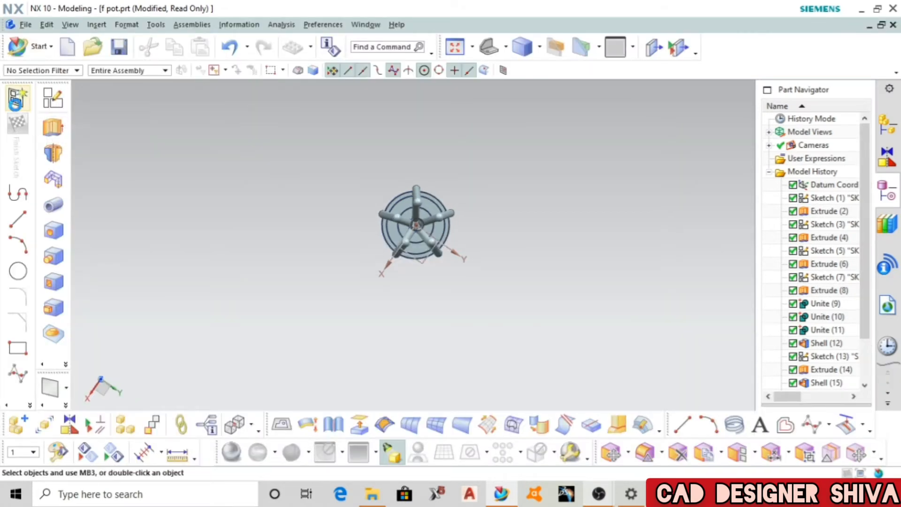
mouse_move(402, 288)
middle_mouse_down()
mouse_move(338, 183)
mouse_move(358, 184)
middle_mouse_up()
key("Escape")
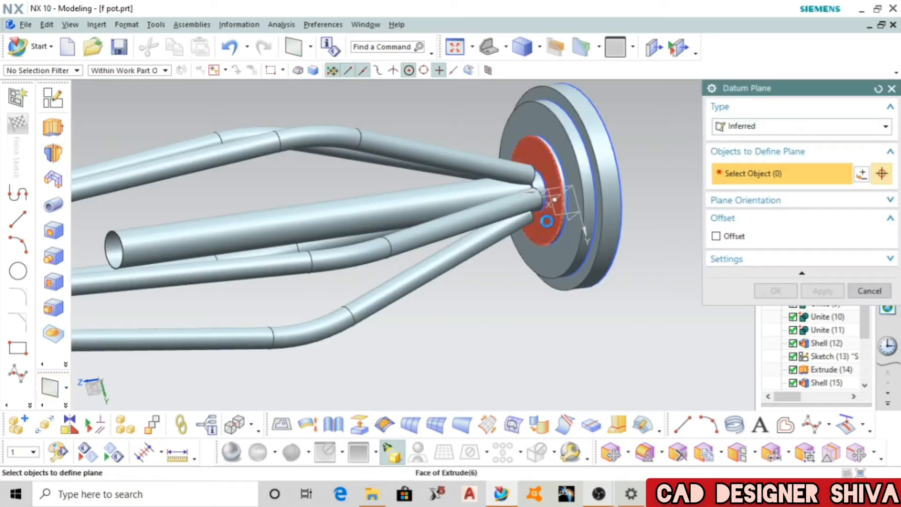
- Create a datum plane offset 195 mm upward from the top face of the stepped base, just above the central rod
left_click(522, 252)
middle_click_drag(521, 253, 509, 277)
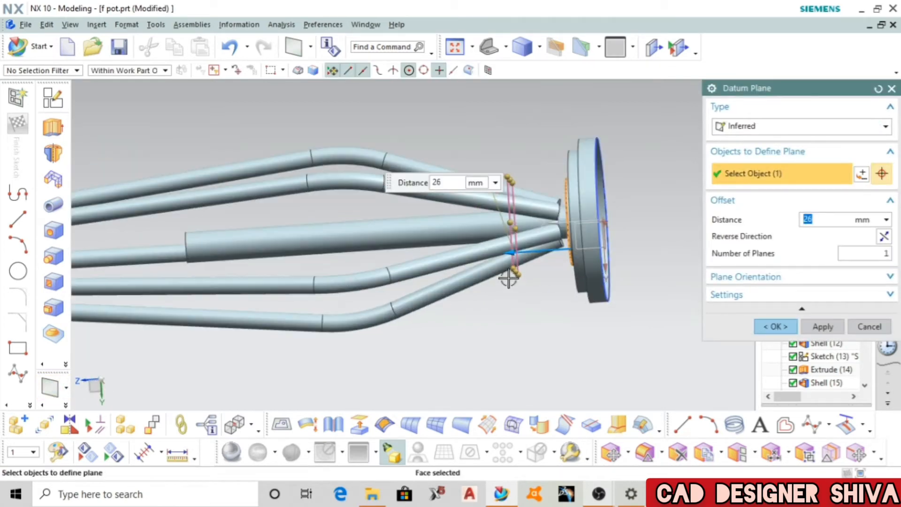
left_click_drag(508, 278, 97, 297)
scroll(290, 301, "down", 3)
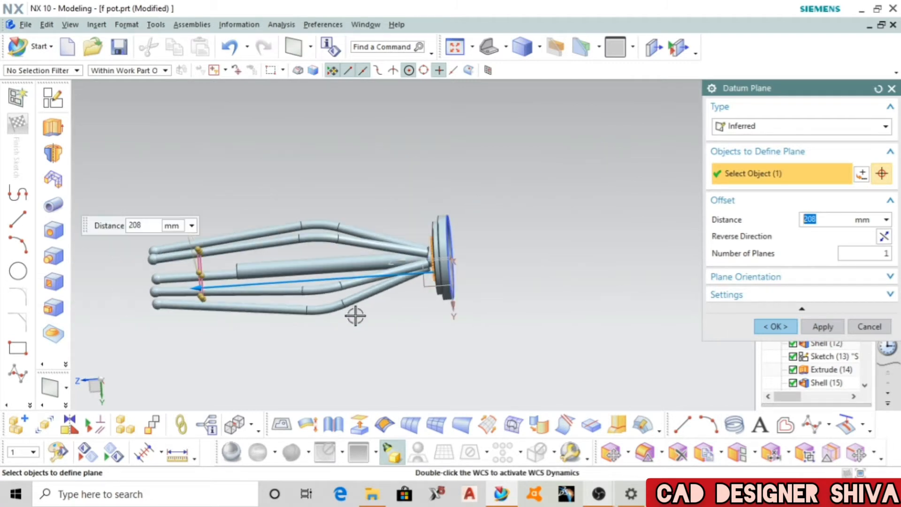
middle_click_drag(356, 316, 392, 275)
scroll(393, 275, "up", 2)
left_click_drag(251, 162, 255, 171)
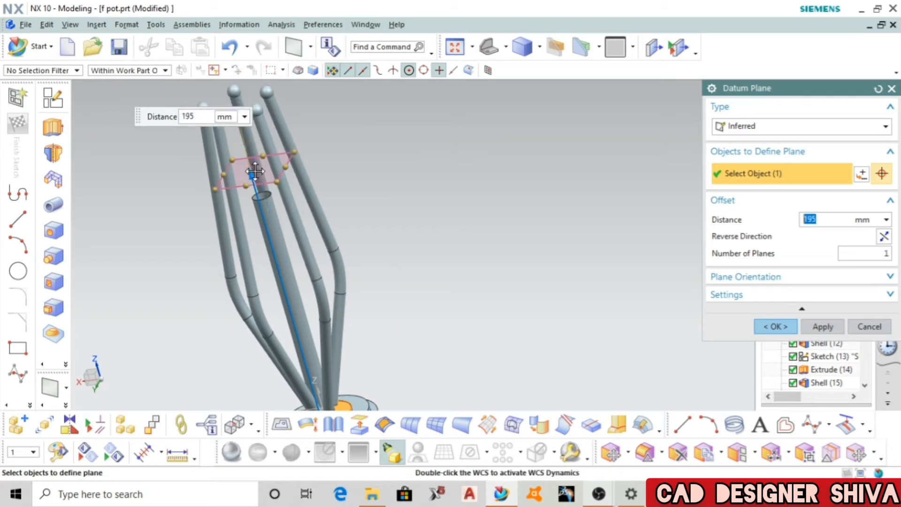
left_click(771, 326)
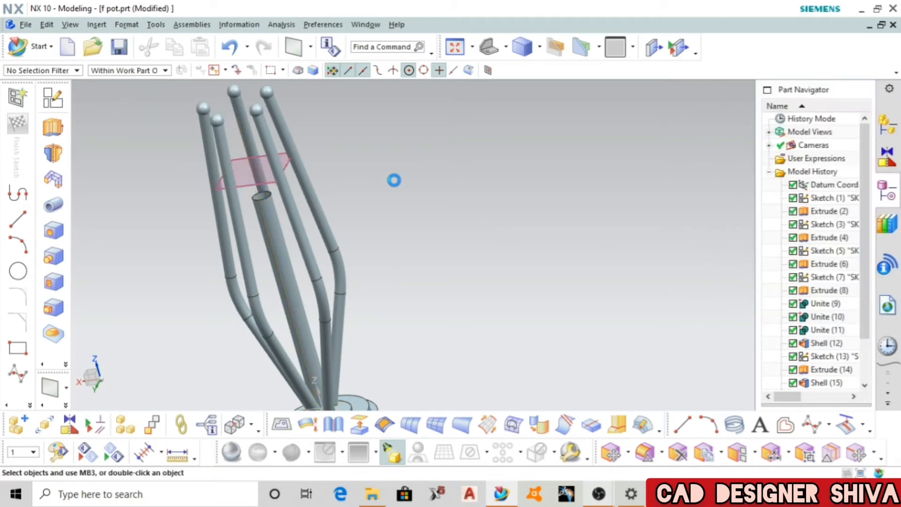
- Sketch a circle centred on the origin of the offset datum plane, sized to the base's middle step edge, and finish the sketch
left_click(51, 97)
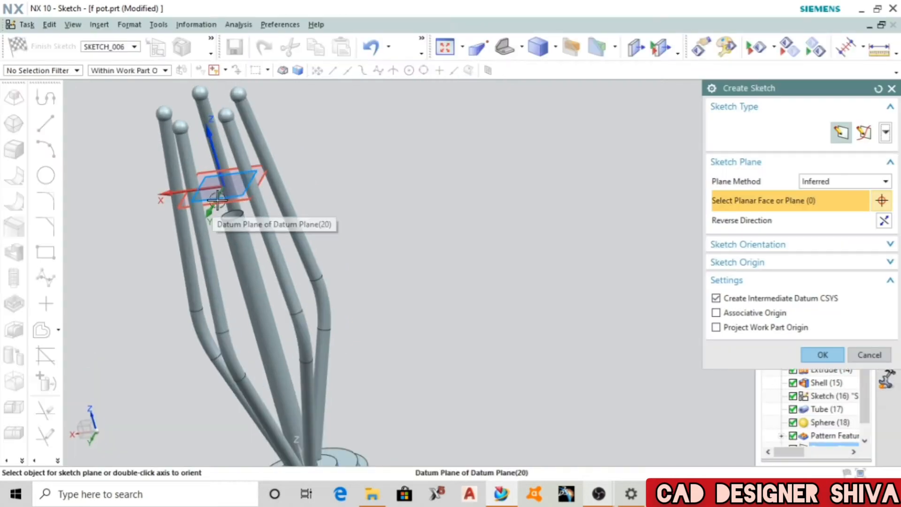
left_click(237, 207)
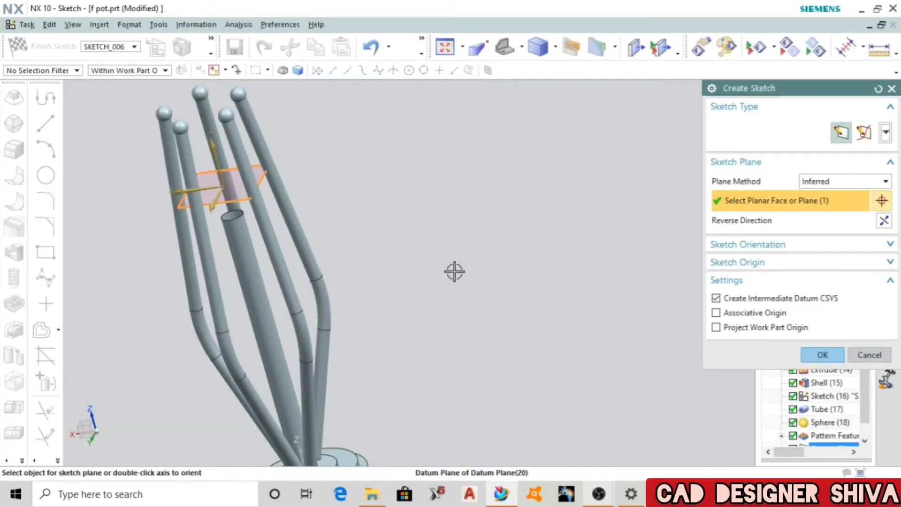
left_click(823, 355)
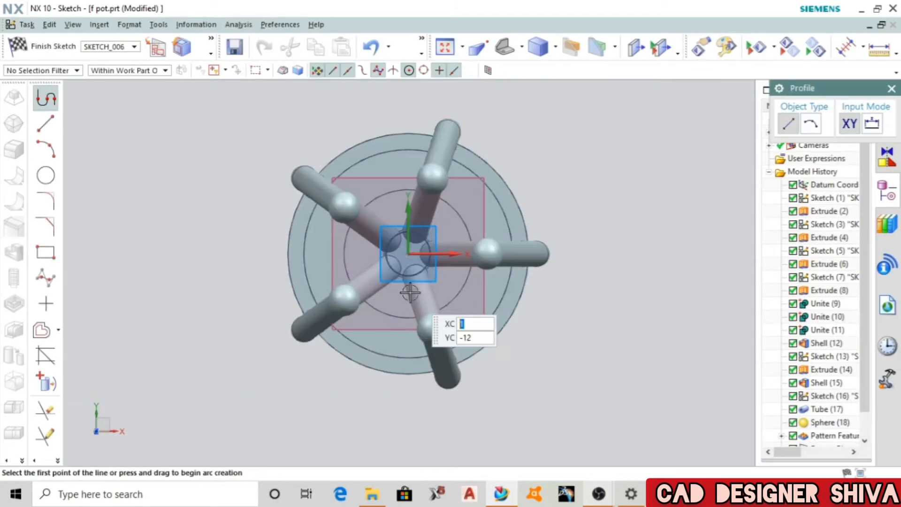
key("o")
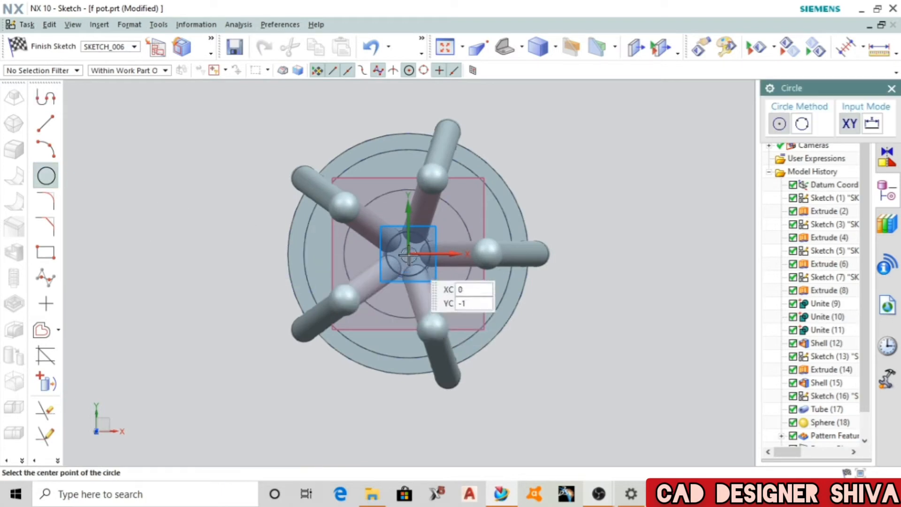
left_click(407, 255)
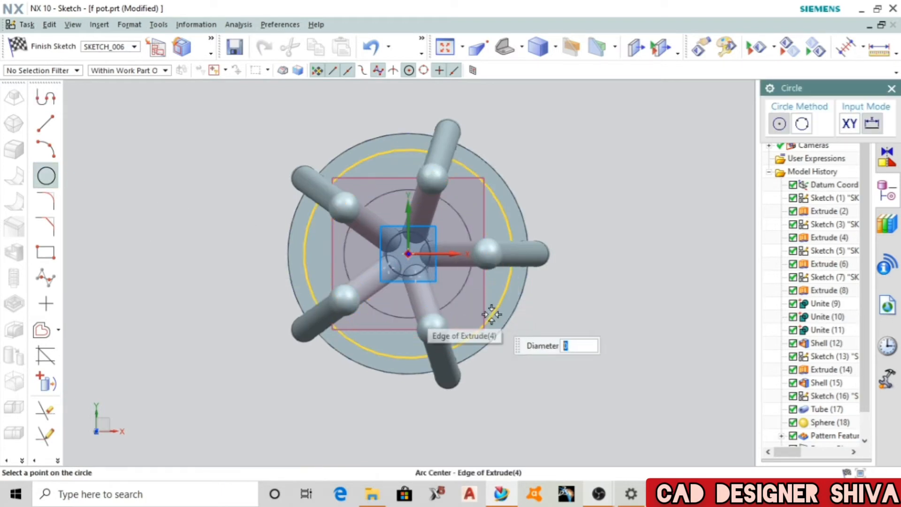
left_click(510, 258)
mouse_move(563, 322)
middle_mouse_down()
mouse_move(573, 319)
mouse_move(569, 296)
mouse_move(529, 317)
mouse_move(543, 310)
mouse_move(566, 336)
middle_mouse_up()
scroll(565, 328, "down", 2)
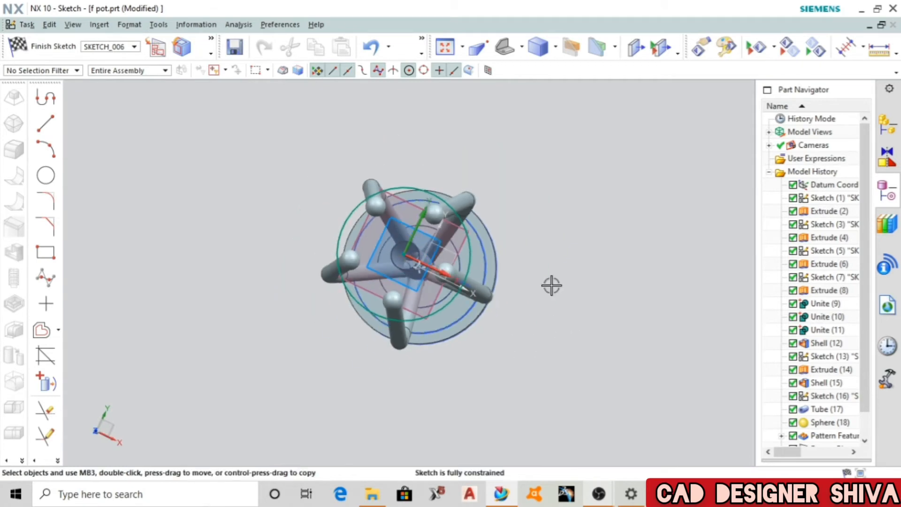
middle_click_drag(551, 285, 510, 253)
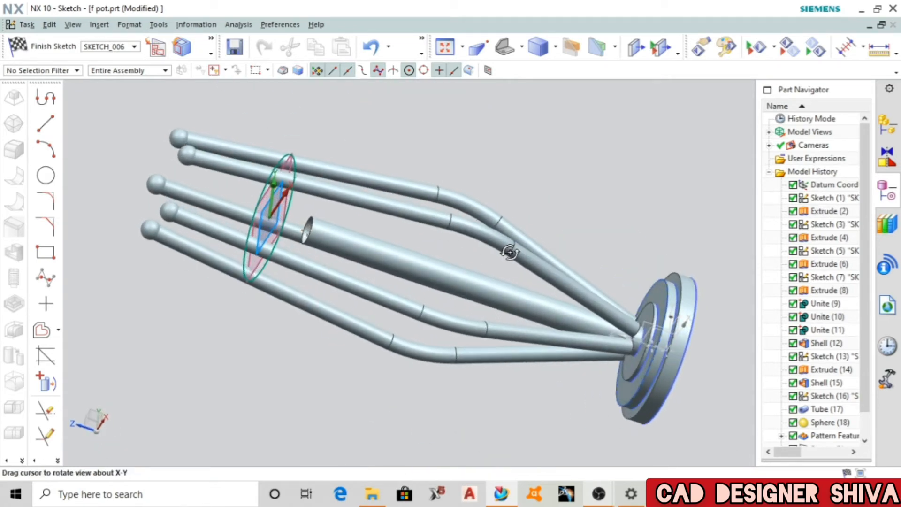
left_click(53, 46)
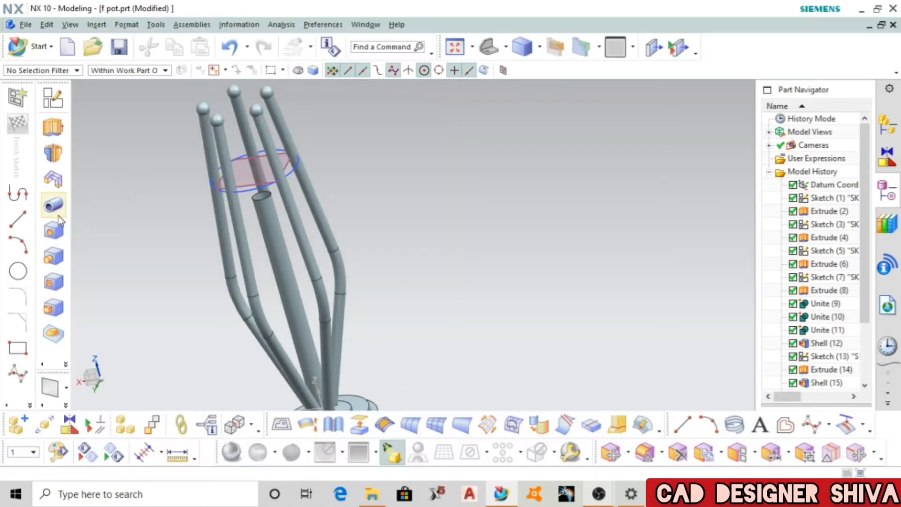
- Create a solid ring by running a Tube along the sketched circle, with an inner diameter of 0 mm
left_click(247, 192)
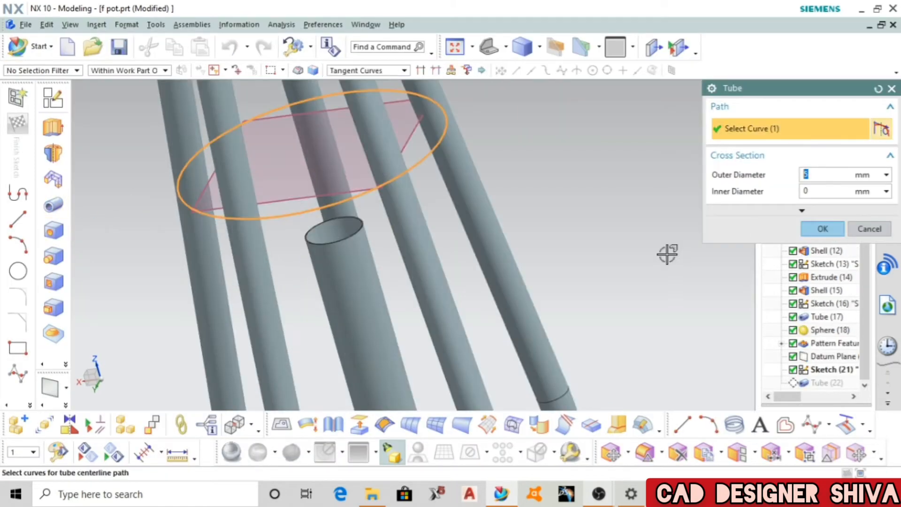
left_click(804, 228)
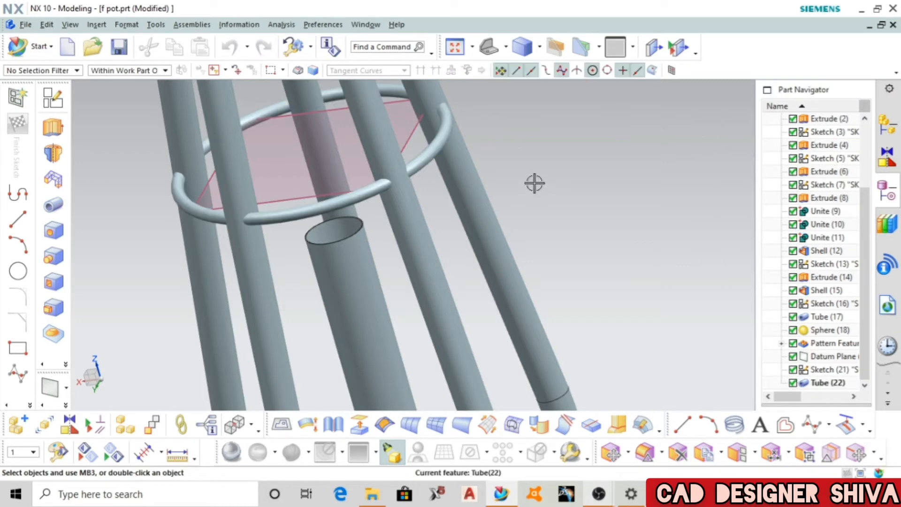
scroll(534, 183, "down", 1)
middle_click_drag(534, 184, 542, 216)
scroll(520, 197, "down", 2)
middle_click_drag(493, 164, 509, 177)
scroll(311, 176, "down", 2)
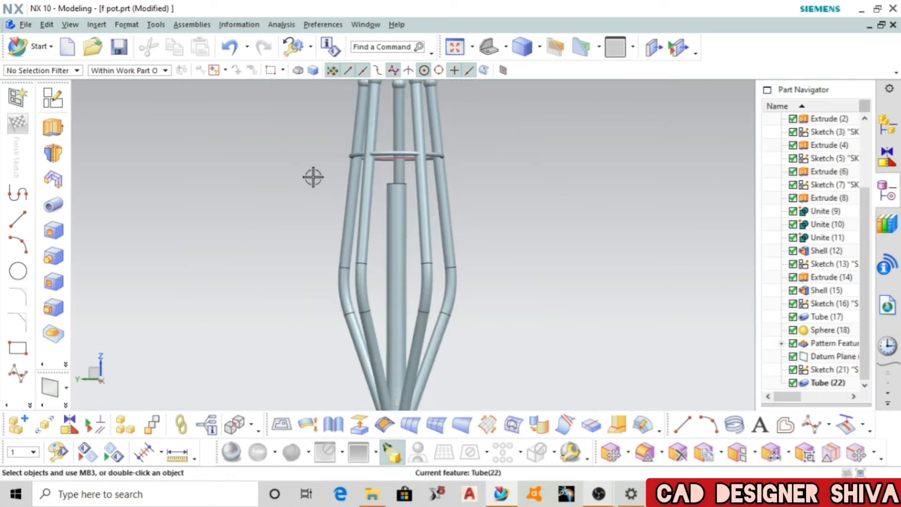
middle_click_drag(311, 177, 489, 227)
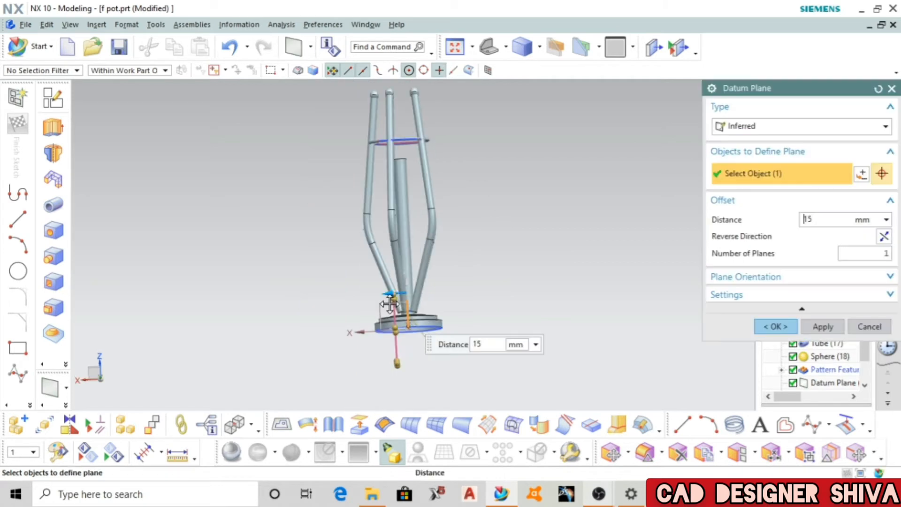
left_click_drag(389, 304, 381, 304)
middle_click_drag(496, 285, 580, 299)
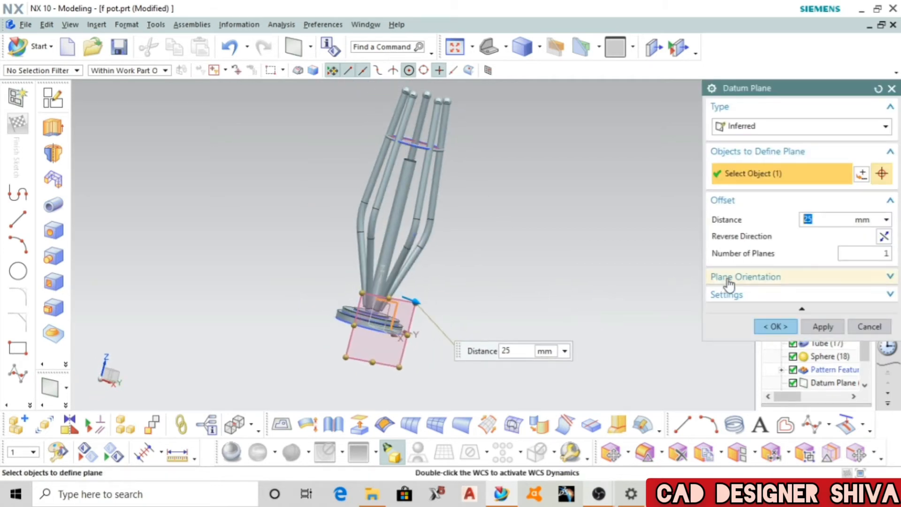
left_click(859, 279)
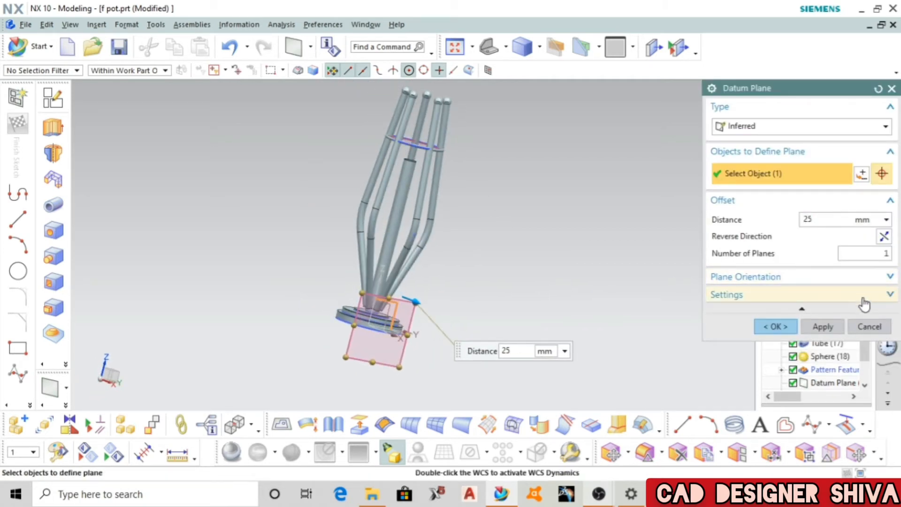
left_click(861, 295)
left_click(863, 298)
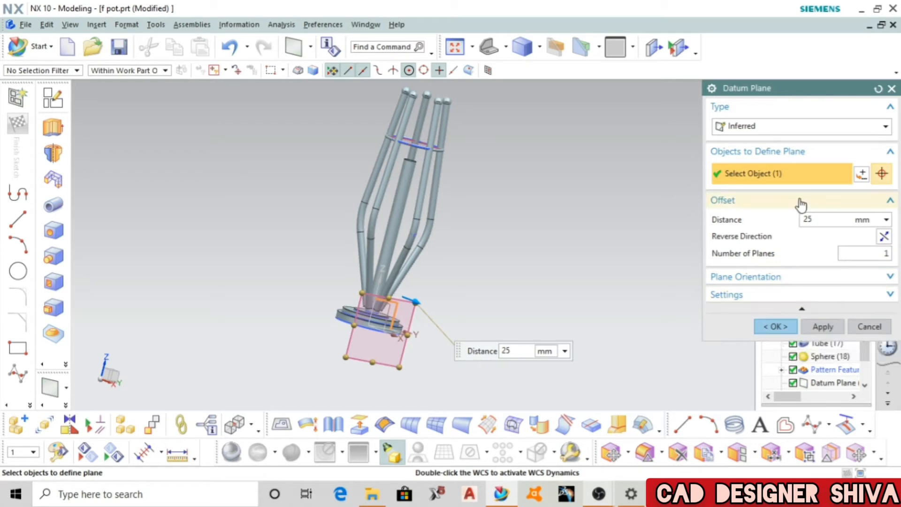
- Define the datum plane as At Angle, using a vertical datum plane as reference and the vertical Z axis through the base centre
left_click(778, 129)
left_click(772, 170)
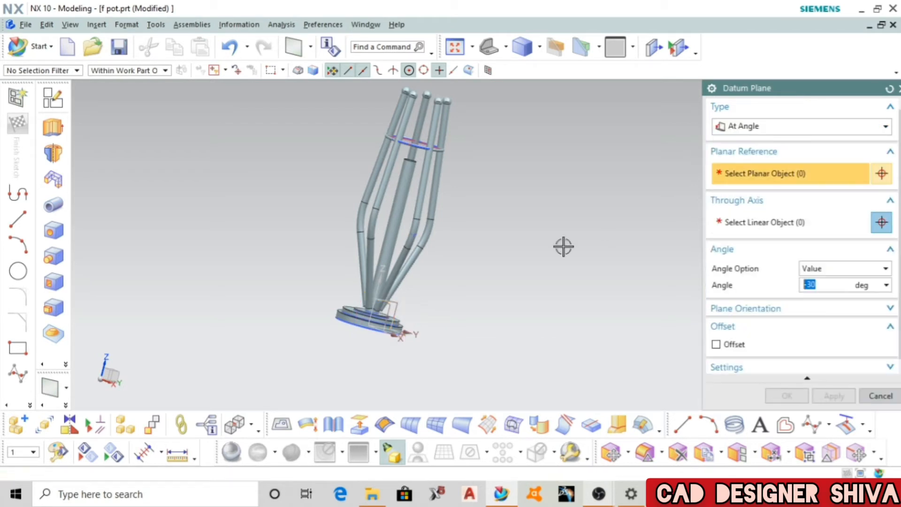
left_click(451, 305)
middle_click_drag(454, 308, 424, 310)
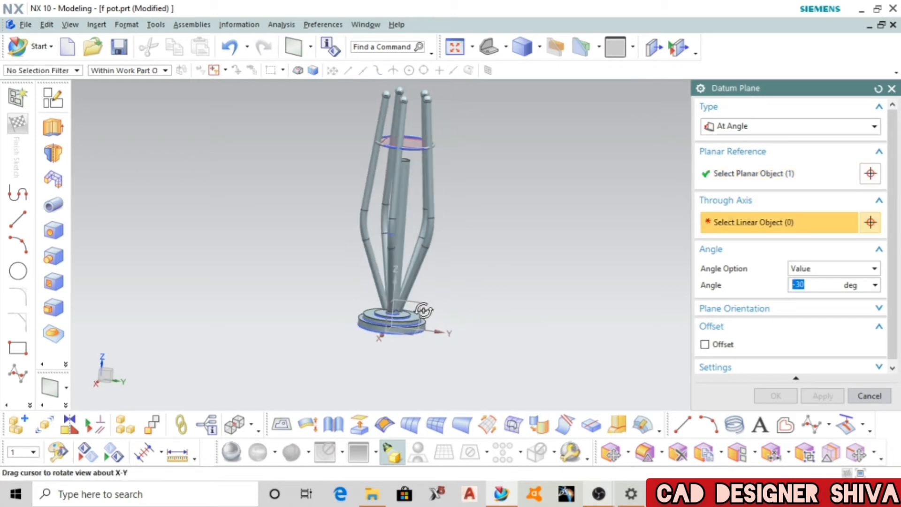
left_click(504, 308)
middle_click_drag(499, 322, 518, 355)
- Rotate the datum plane to -42° about the axis, stretch it upward past the tube tips and create it
left_click_drag(453, 252, 436, 239)
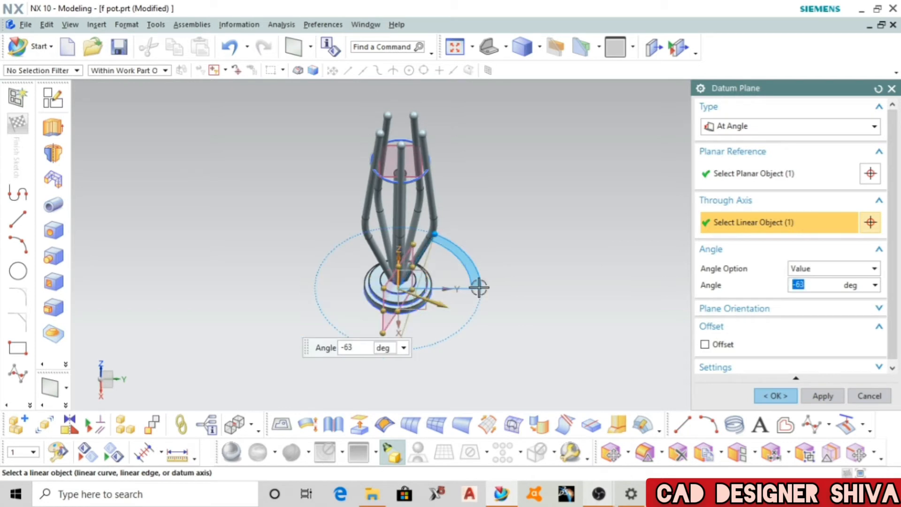
middle_click_drag(479, 287, 486, 335)
left_click_drag(475, 336, 431, 345)
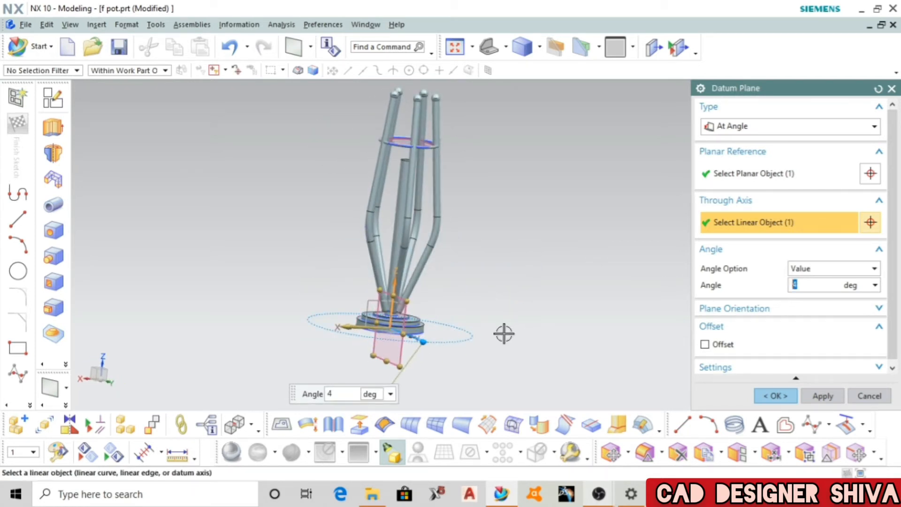
middle_click_drag(503, 334, 477, 331)
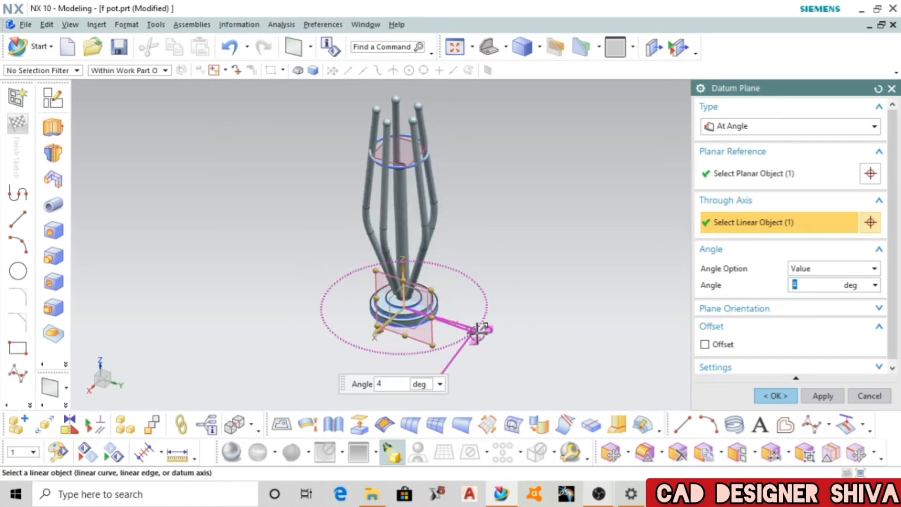
left_click_drag(488, 322, 502, 296)
middle_click_drag(502, 296, 511, 339)
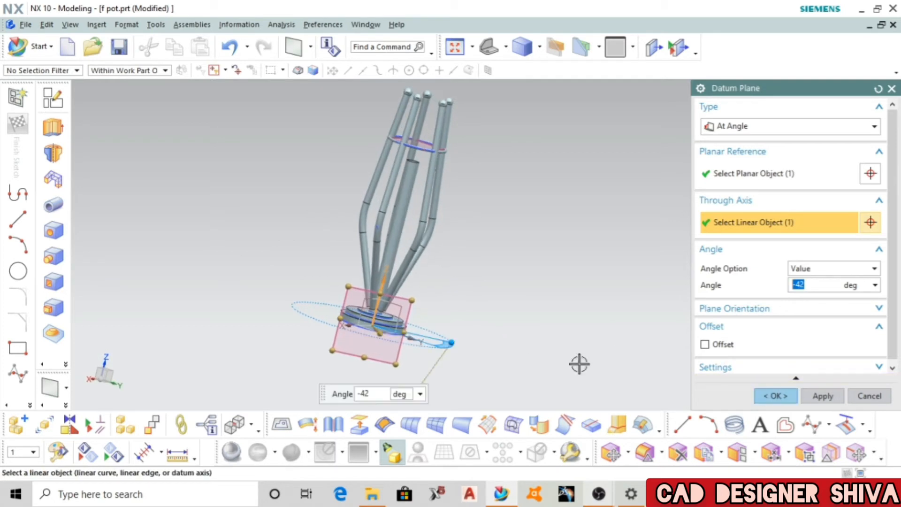
left_click_drag(393, 266, 458, 87)
left_click(758, 395)
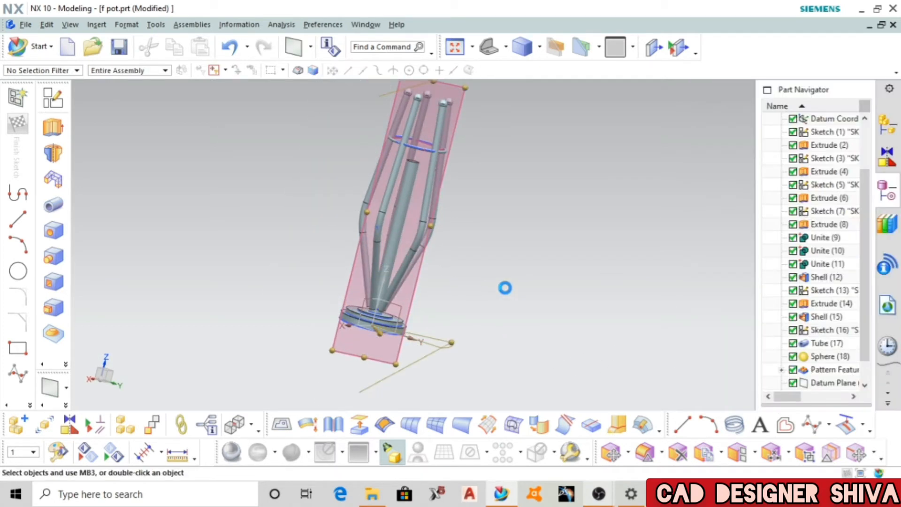
- Create an Inferred datum plane offset 35 mm outward from the angled vertical plane
middle_click_drag(489, 256, 526, 316)
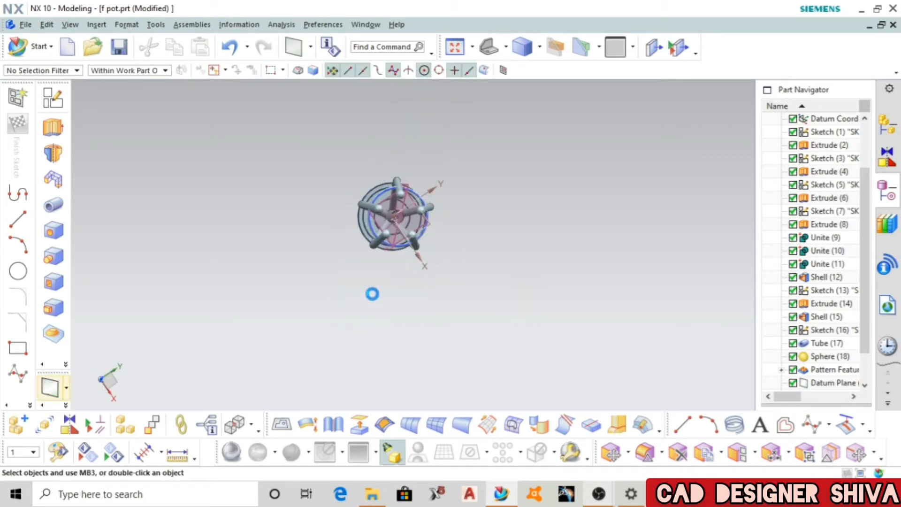
scroll(413, 197, "up", 5)
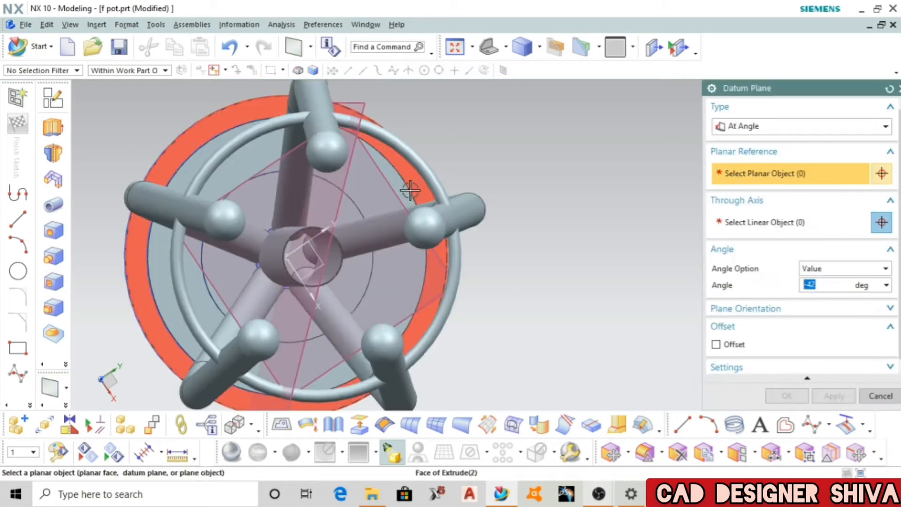
left_click(365, 107)
scroll(419, 199, "down", 3)
left_click(788, 125)
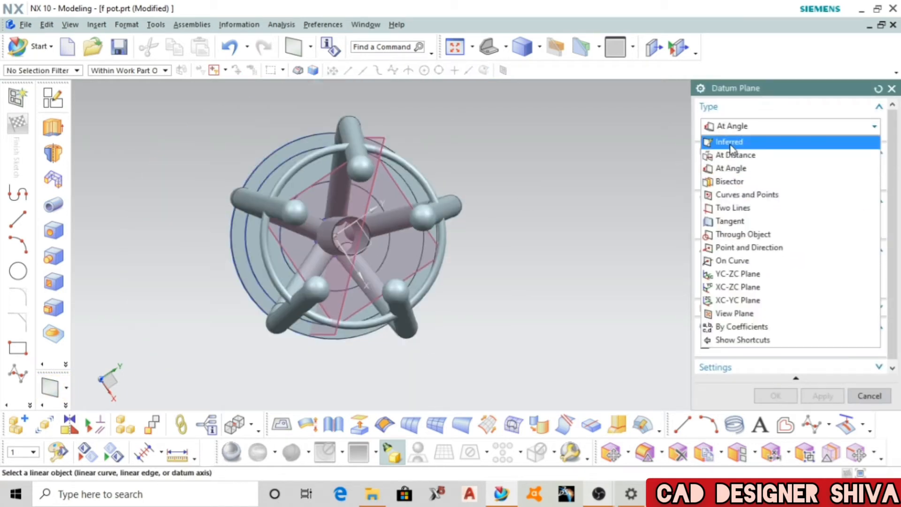
left_click(751, 141)
left_click(384, 141)
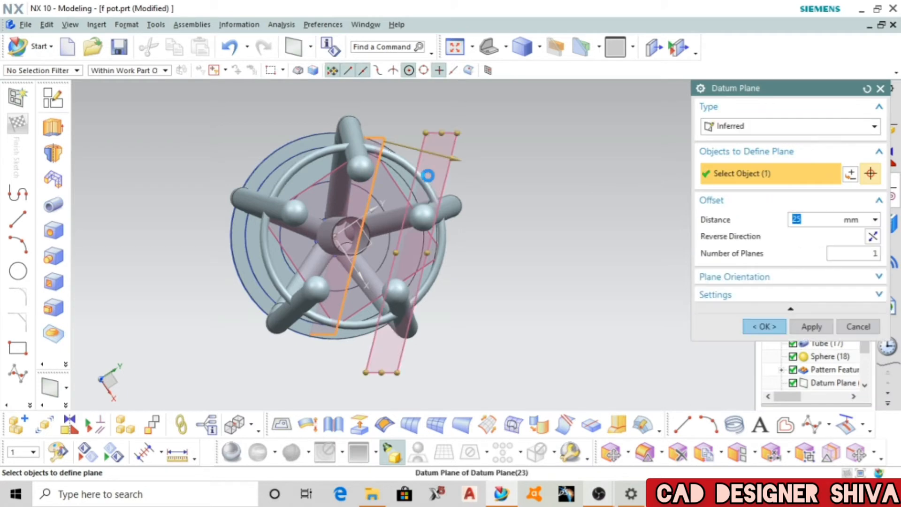
middle_click_drag(426, 175, 478, 247)
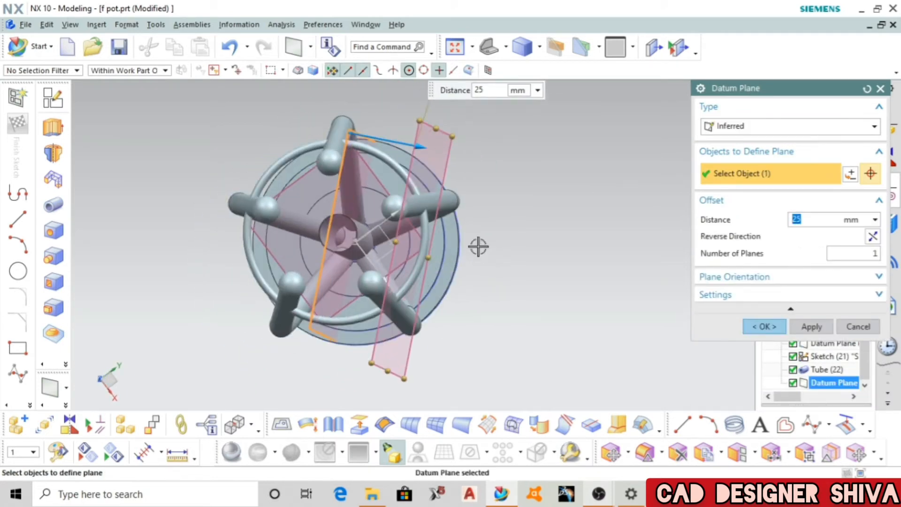
left_click_drag(427, 151, 449, 152)
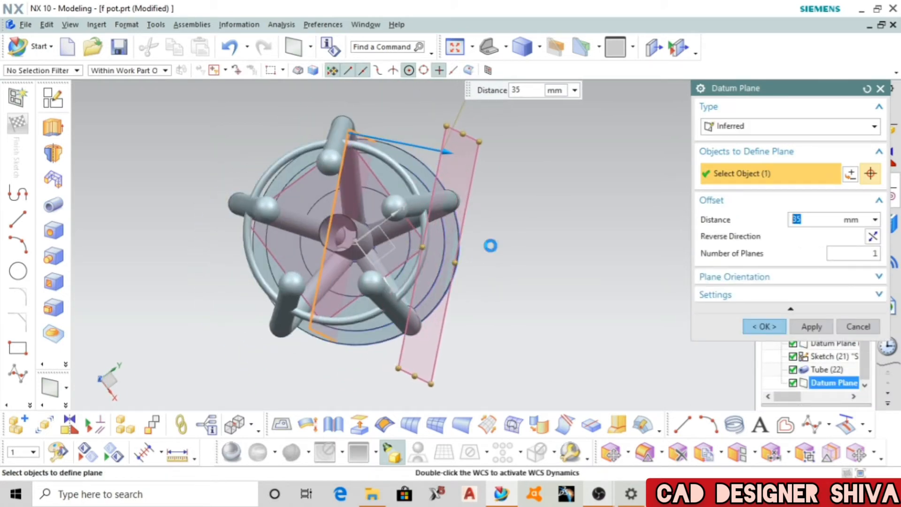
middle_click_drag(489, 245, 510, 177)
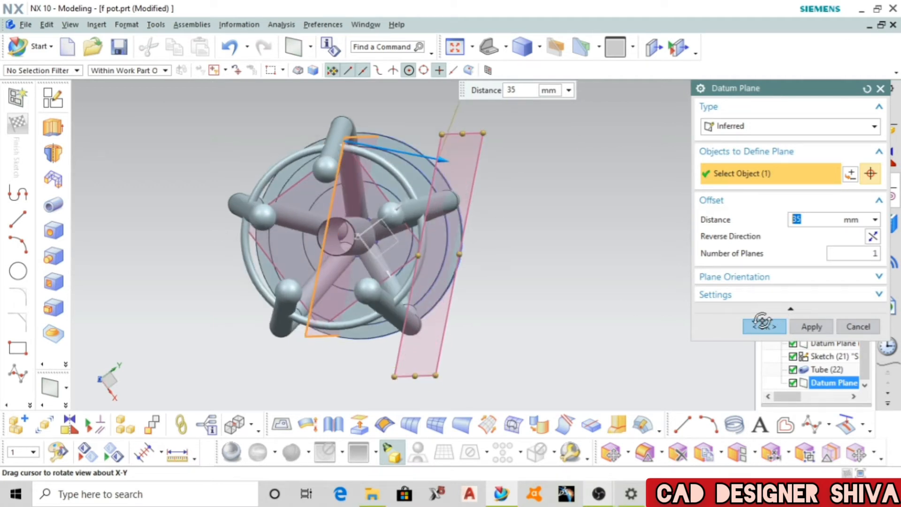
middle_click_drag(762, 322, 601, 238)
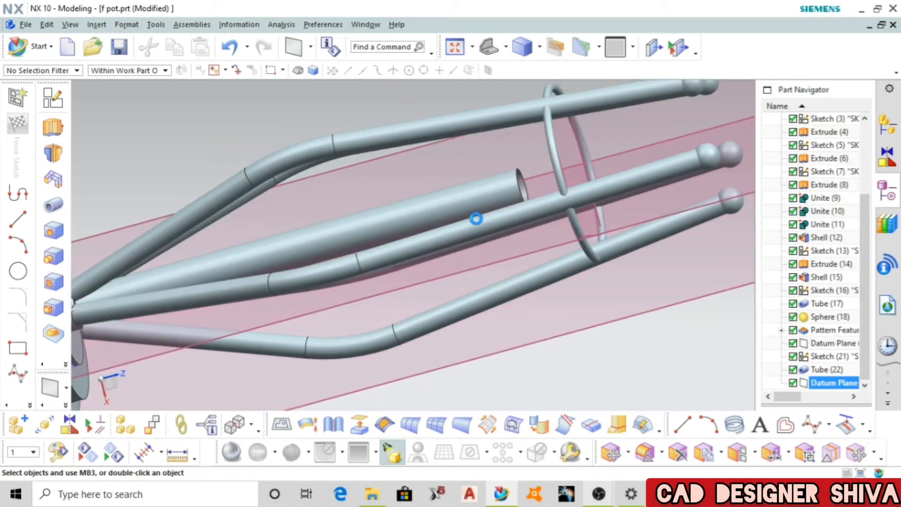
- Start a new sketch on the outer vertical datum plane, offset from the angled plane
scroll(474, 216, "down", 7)
middle_click_drag(473, 216, 515, 295)
scroll(454, 227, "up", 5)
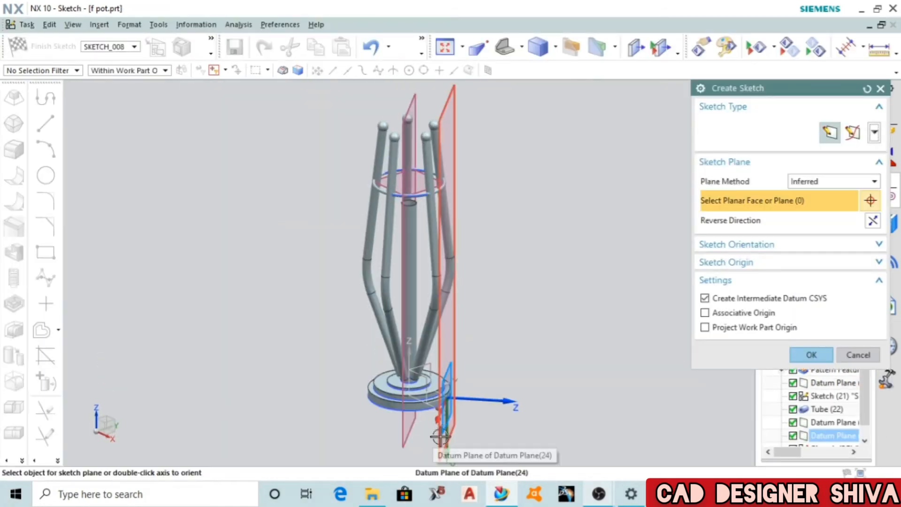
left_click(440, 448)
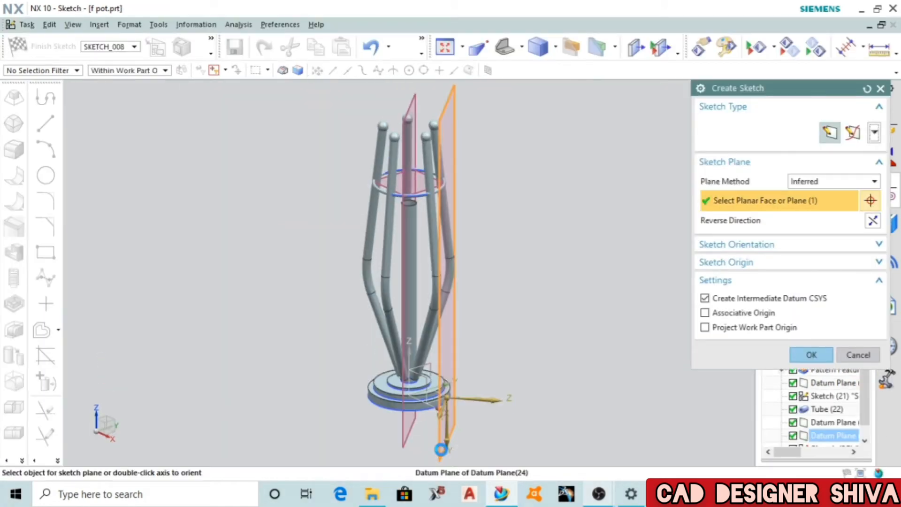
left_click(811, 355)
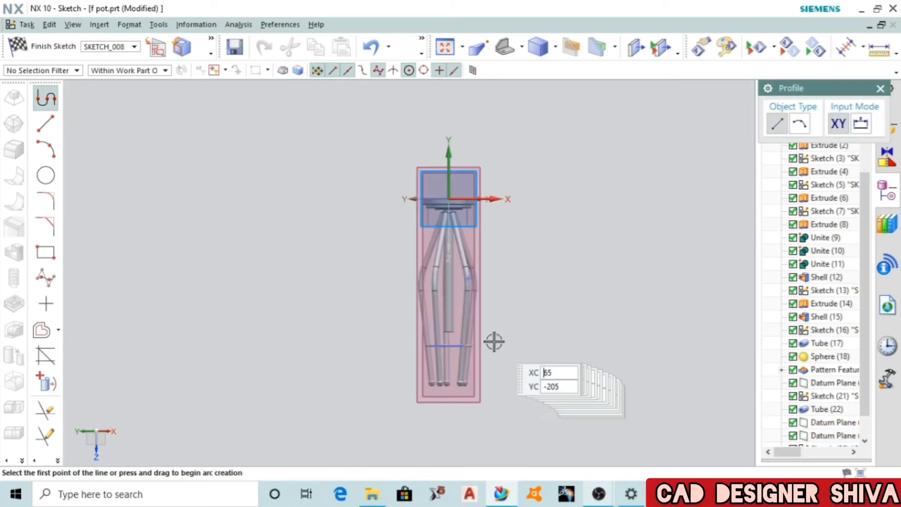
- Start the profile over the central rod with a small arc, a sloping line to the neighbouring tube and a vertical line along it
scroll(493, 341, "down", 4)
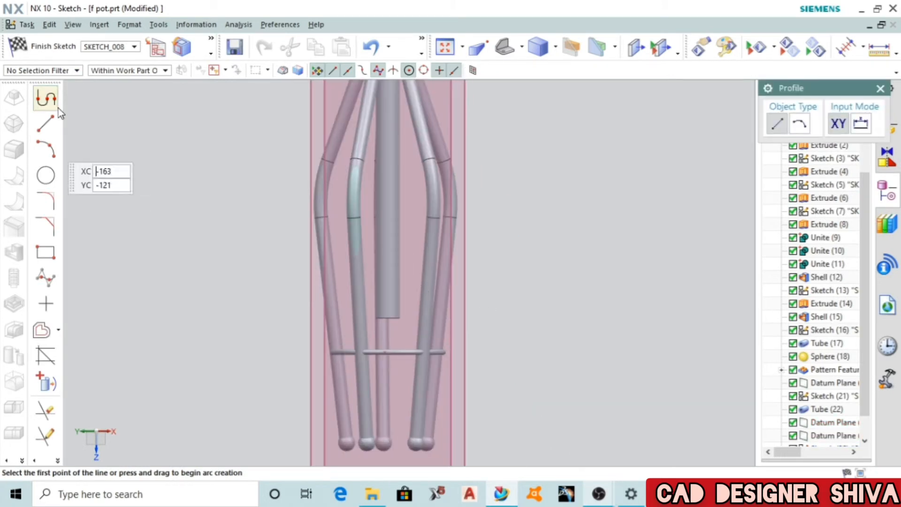
left_click(394, 221)
left_click_drag(389, 249, 376, 244)
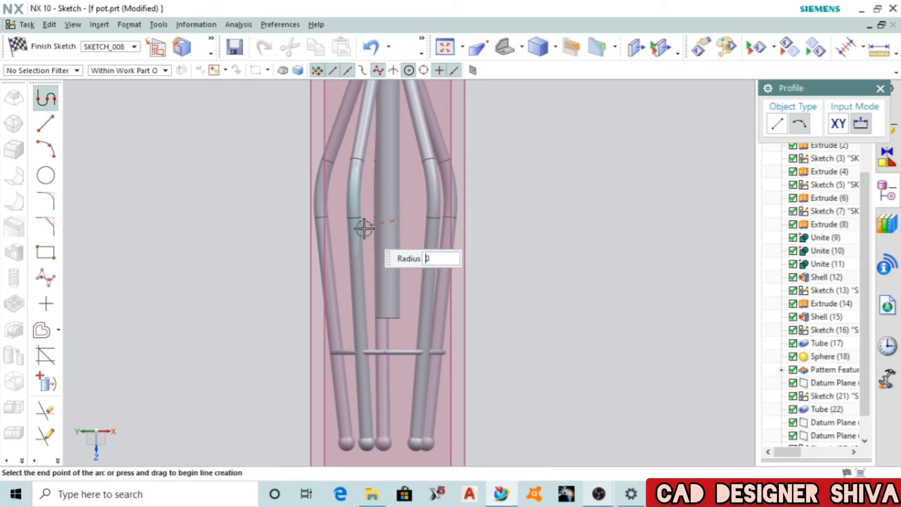
left_click(399, 244)
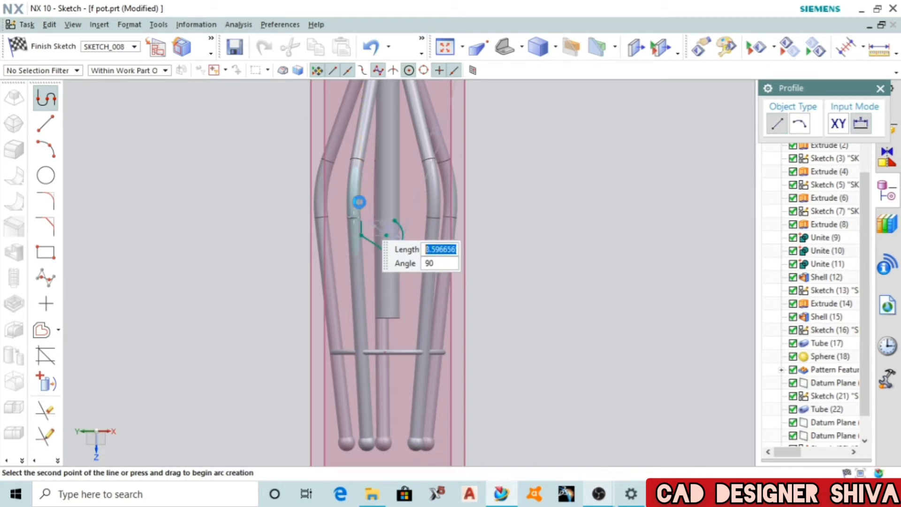
type("16")
left_click(361, 189)
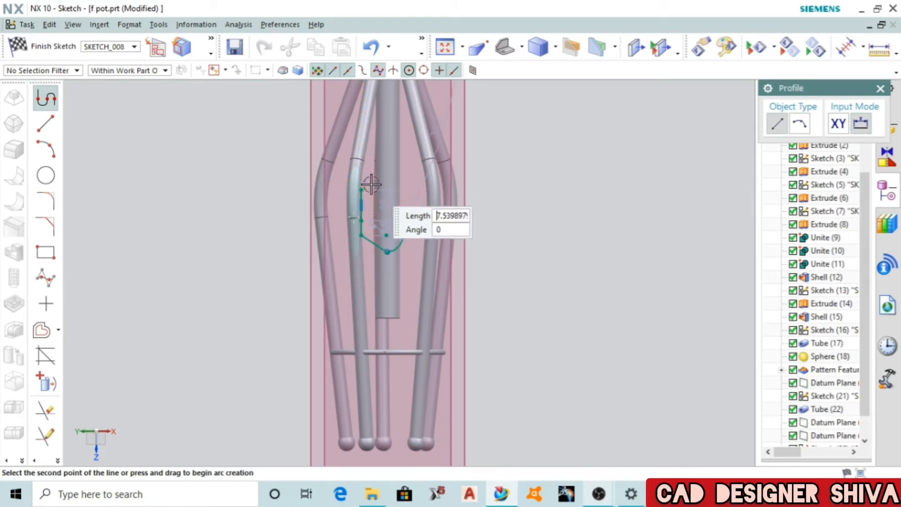
- Extend the profile with straight lines across the rod, along the opposite tube and back to the rod's end, ending about 36 mm further, past the ring
left_click_drag(370, 183, 396, 171)
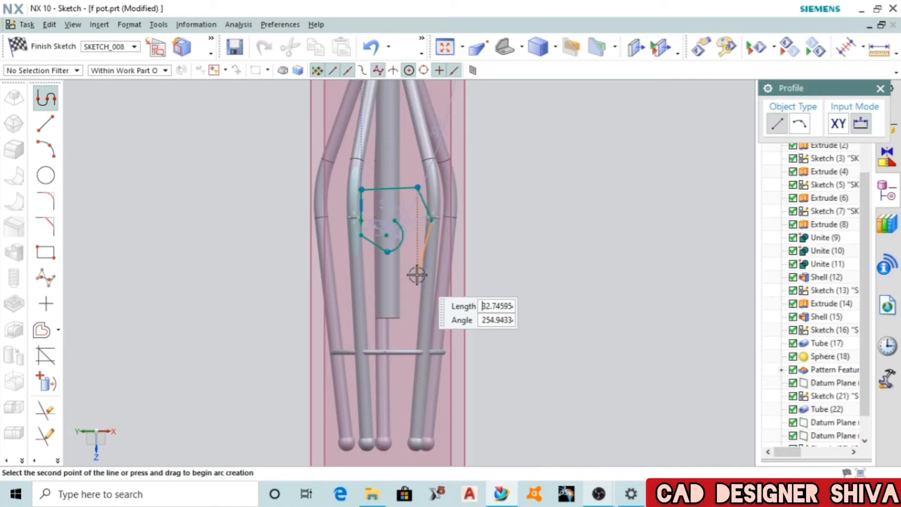
left_click(385, 317)
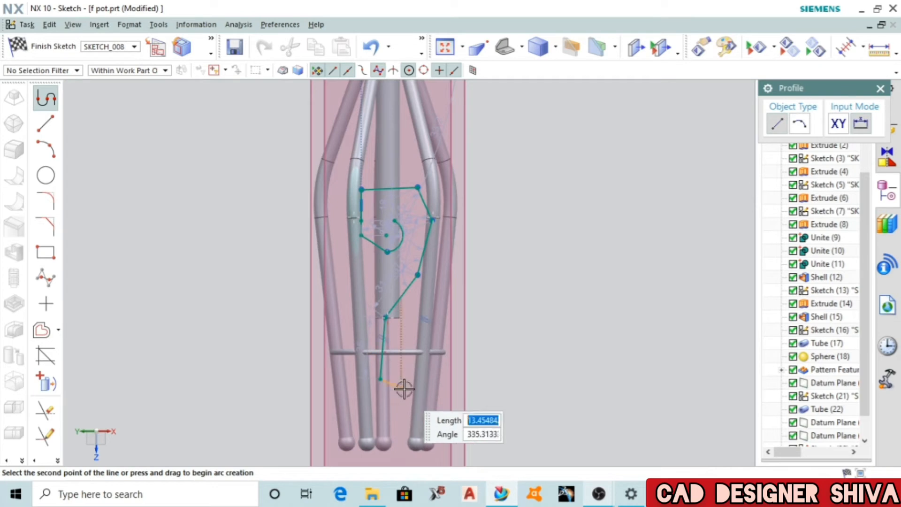
left_click_drag(405, 390, 412, 400)
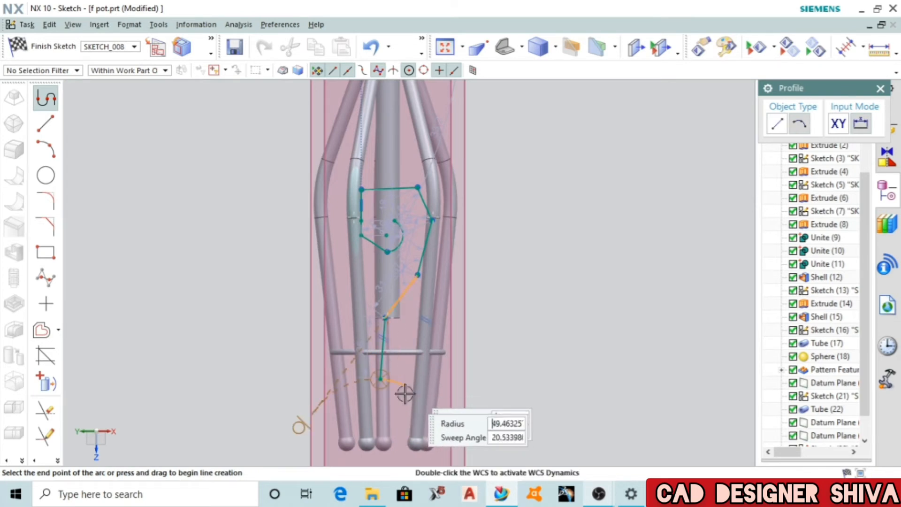
key("Escape")
key("Escape")
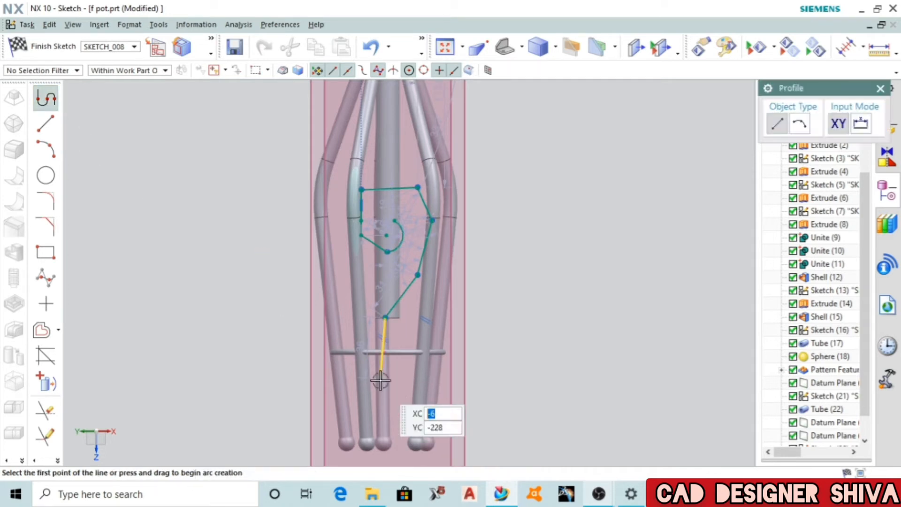
- Continue the profile with a line about 20 mm long at 333°, a line back to the ring and a small open three-line hook
left_click(380, 379)
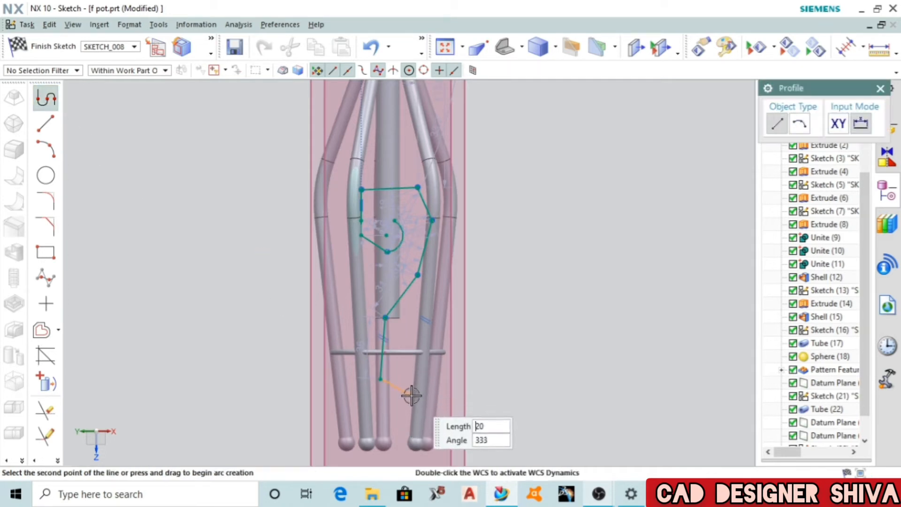
key("Return")
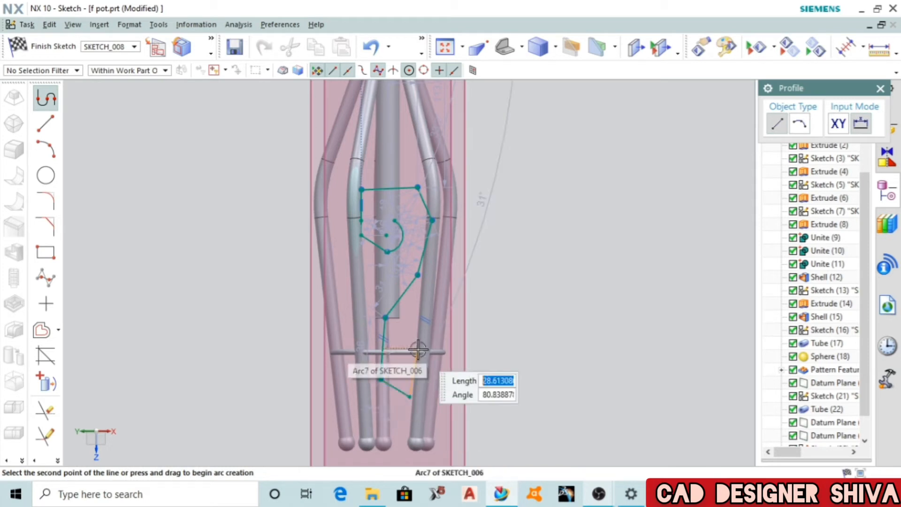
left_click(422, 349)
left_click(410, 341)
left_click(395, 341)
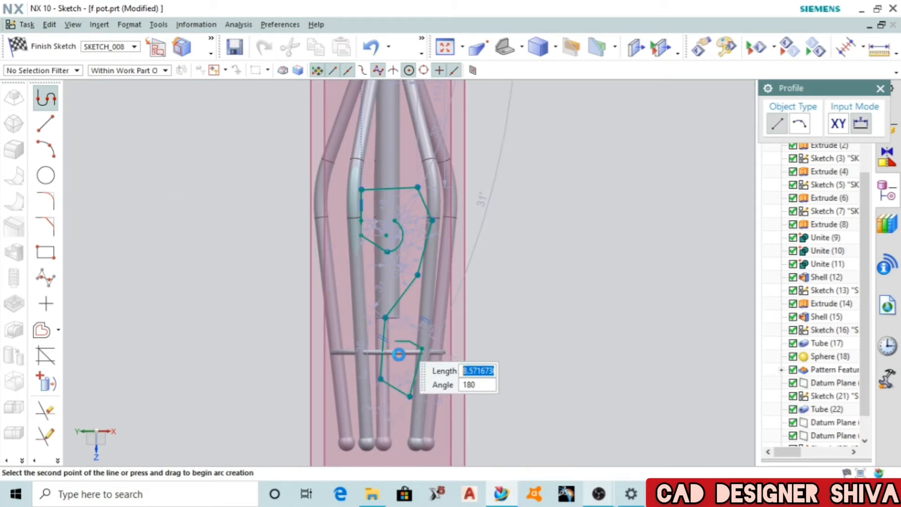
left_click(398, 353)
key("Escape")
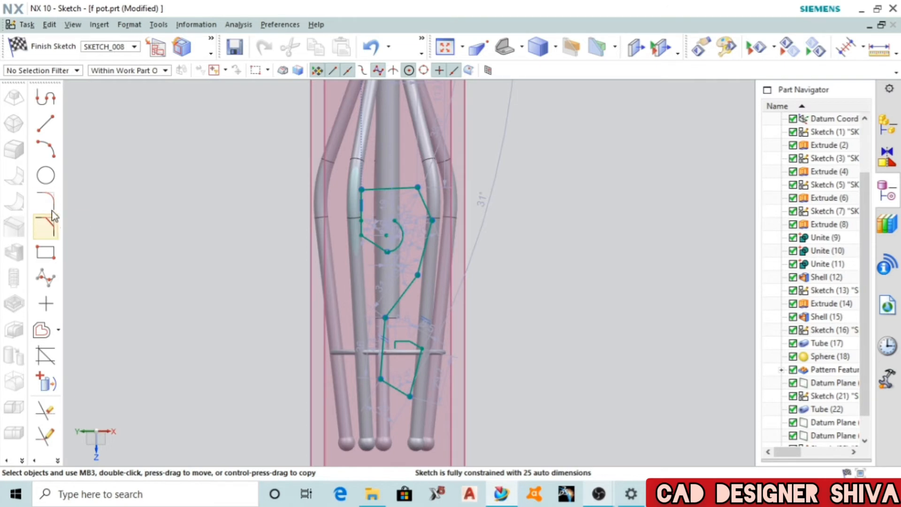
- Fillet the two corners on the vertical-line side of the large loop with radii of about 29 and 18 mm
left_click(46, 201)
scroll(384, 229, "up", 3)
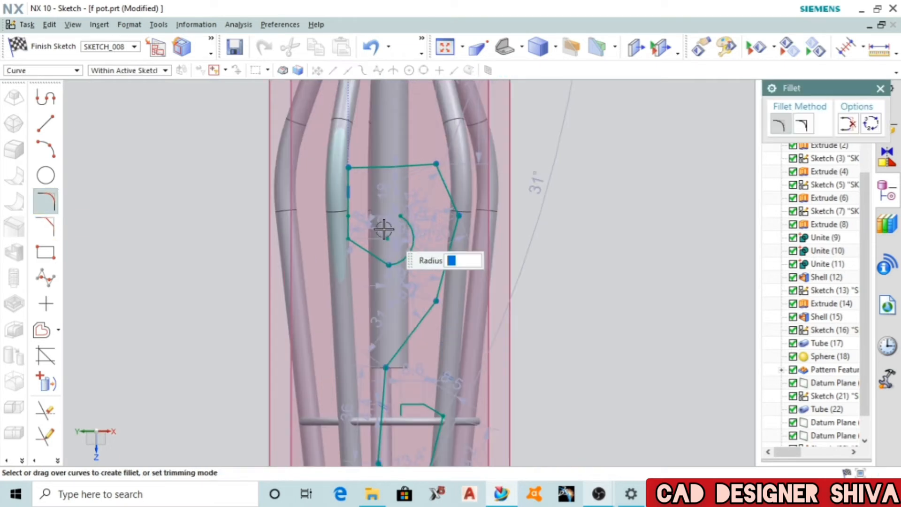
left_click(358, 236)
left_click(356, 232)
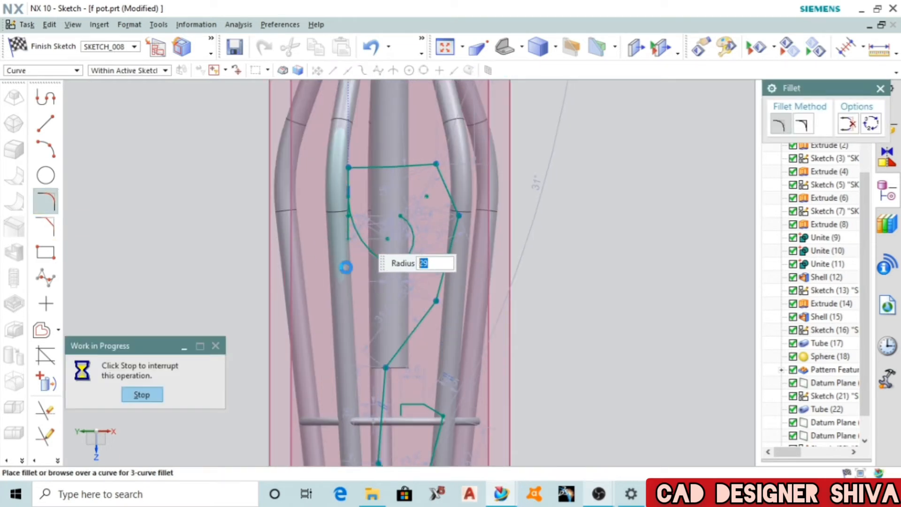
left_click(348, 185)
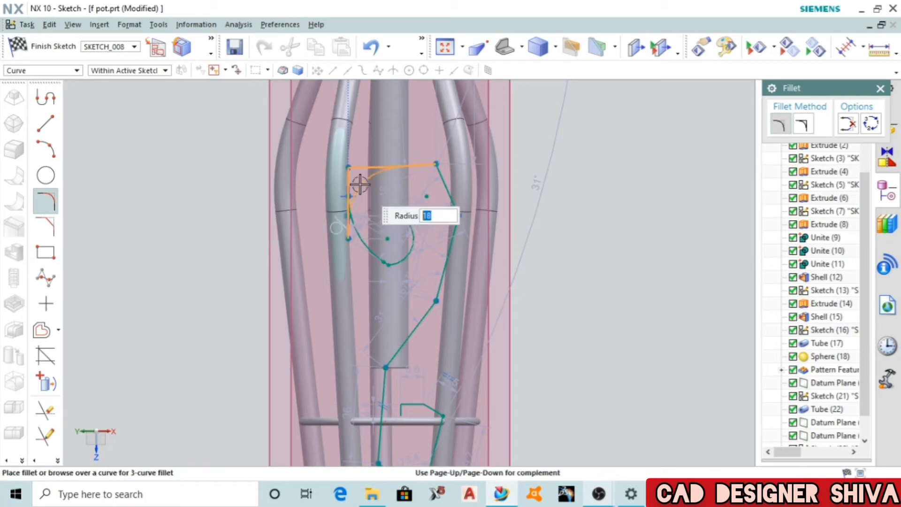
left_click(384, 224)
- Round the opposite side of the large loop with three fillets, using radii of about 31 and 32 mm for the last two
left_click(443, 178)
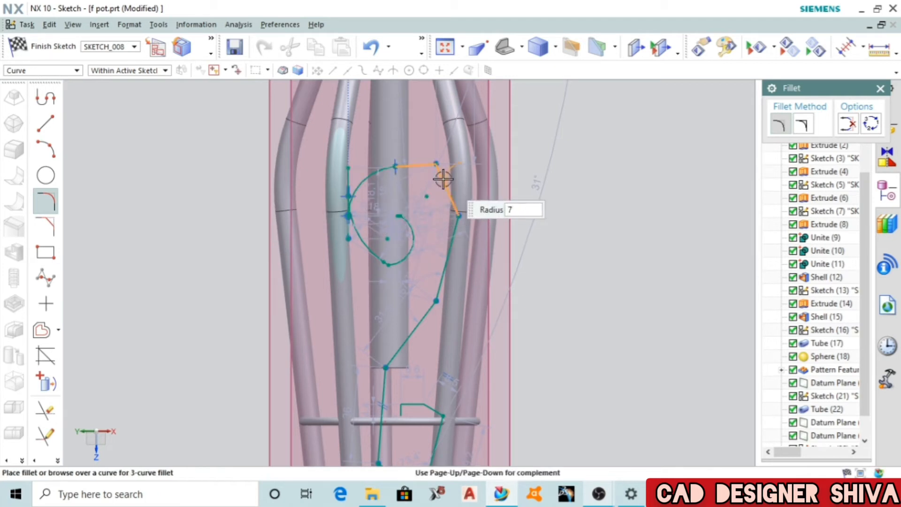
left_click(432, 174)
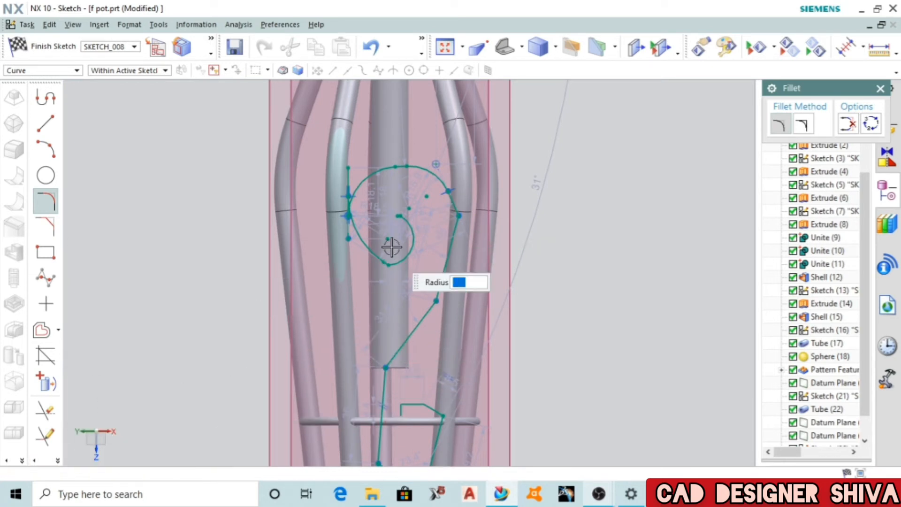
left_click(454, 215)
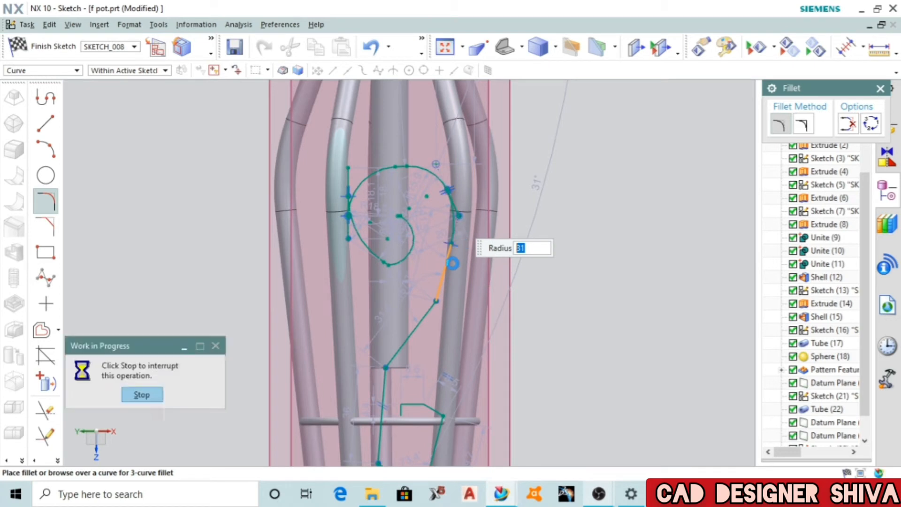
left_click(441, 288)
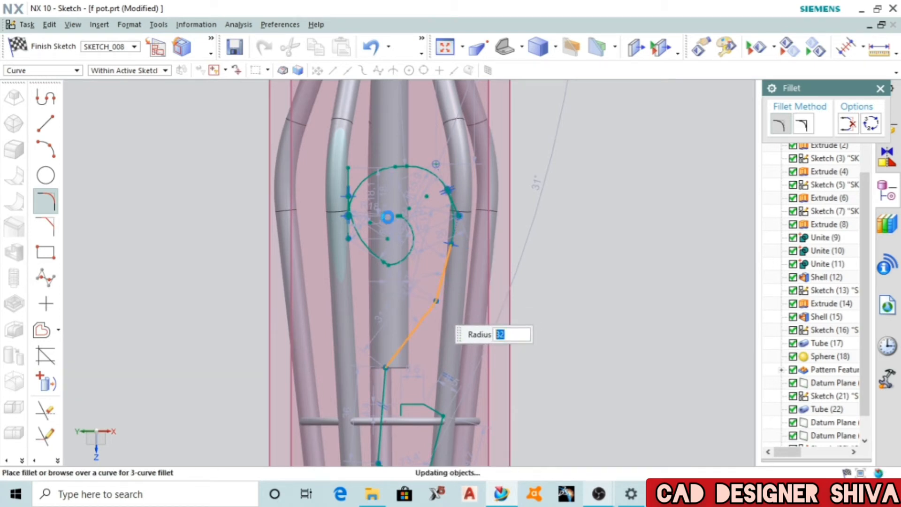
- Fillet the bend at the rod's end with a radius of about 86 mm and the corner past the ring with about 23 mm
scroll(380, 197, "down", 2)
scroll(387, 343, "up", 2)
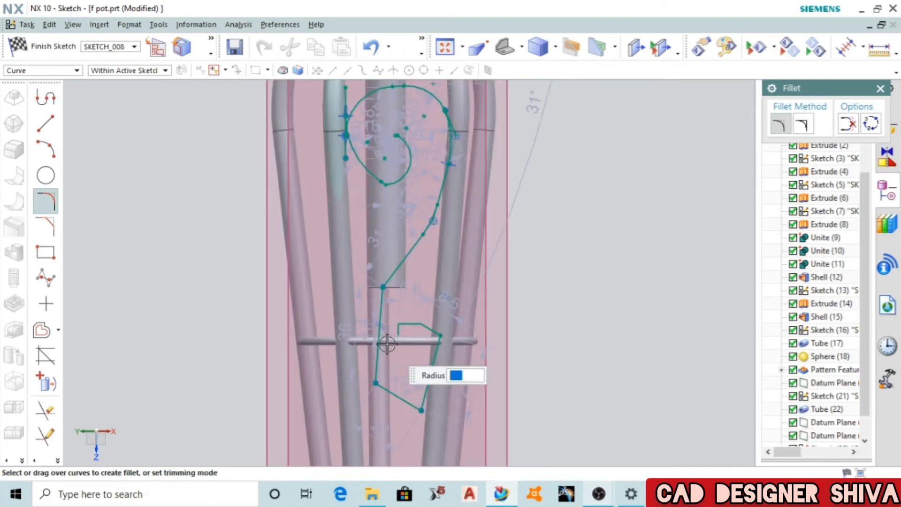
scroll(388, 344, "up", 2)
left_click(392, 241)
left_click(378, 282)
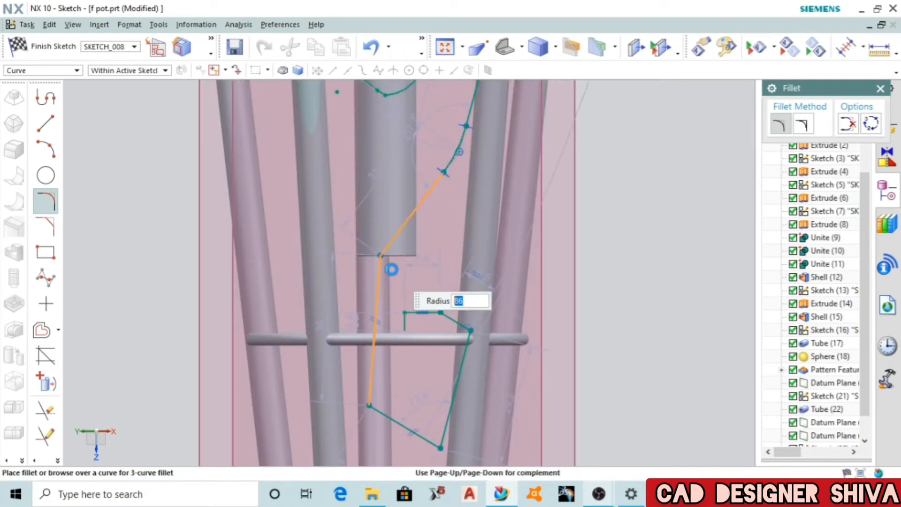
left_click(391, 270)
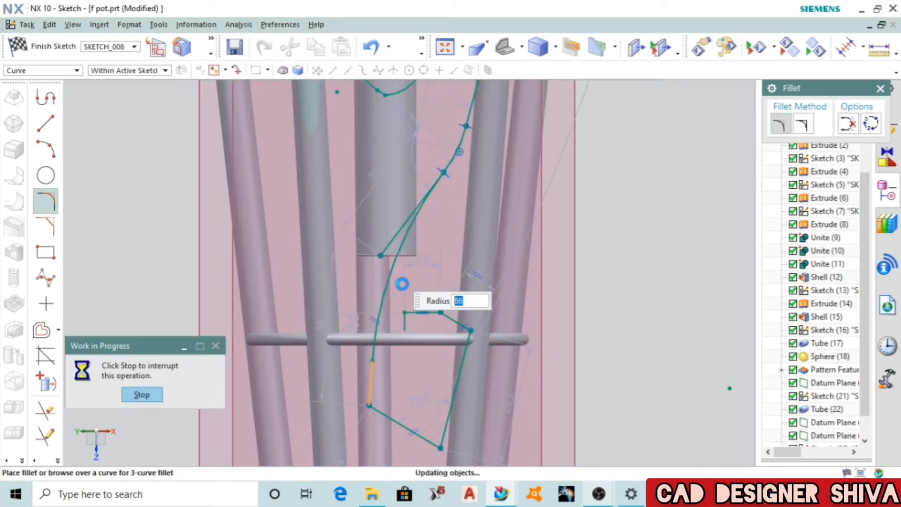
left_click(381, 401)
left_click(390, 420)
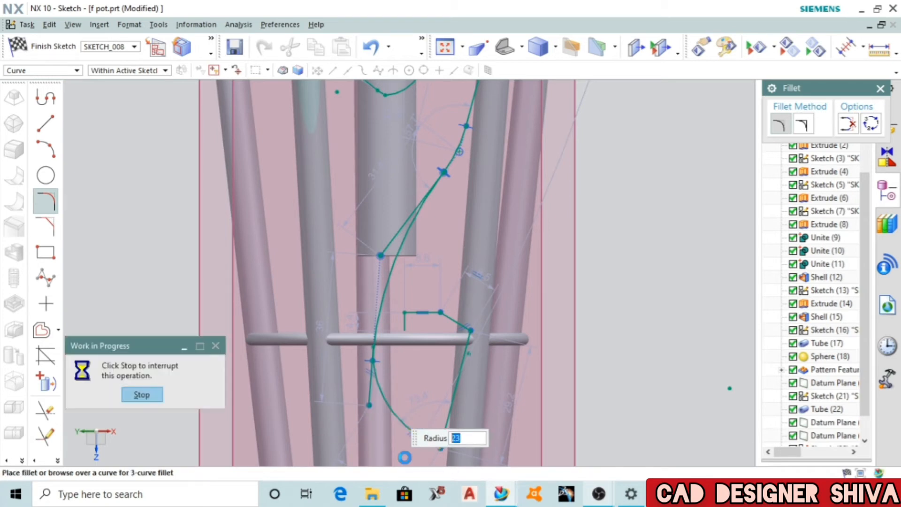
- Round the small loop's remaining outer corner, its corner at the ring to about 10 mm and the hook corner to about 3.5 mm
scroll(458, 427, "up", 2)
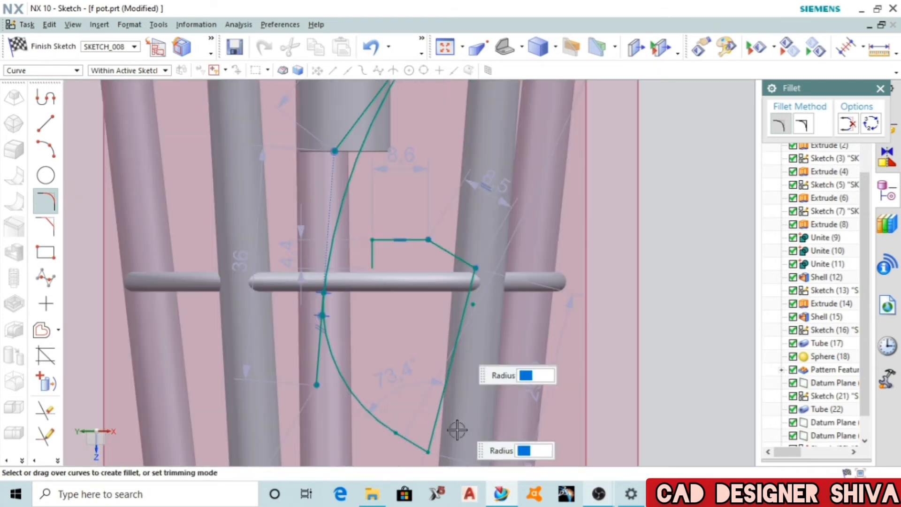
left_click(427, 427)
left_click(433, 437)
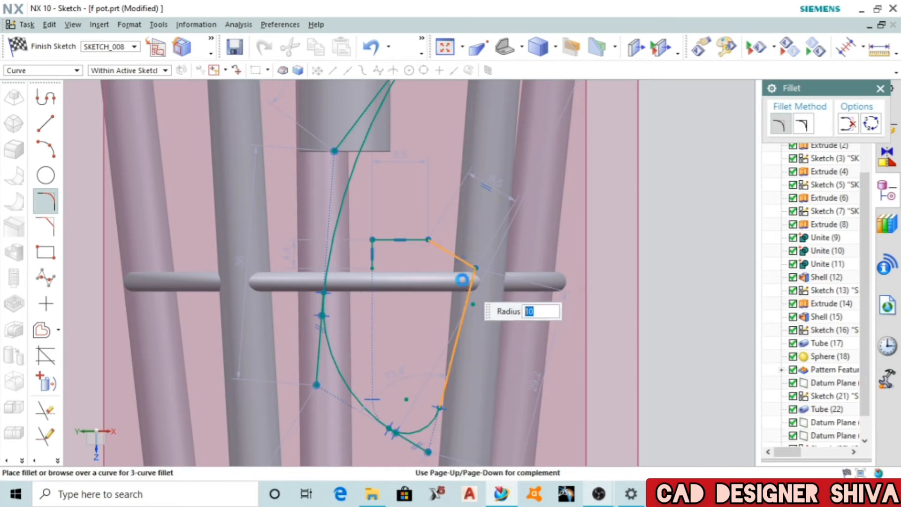
left_click(461, 279)
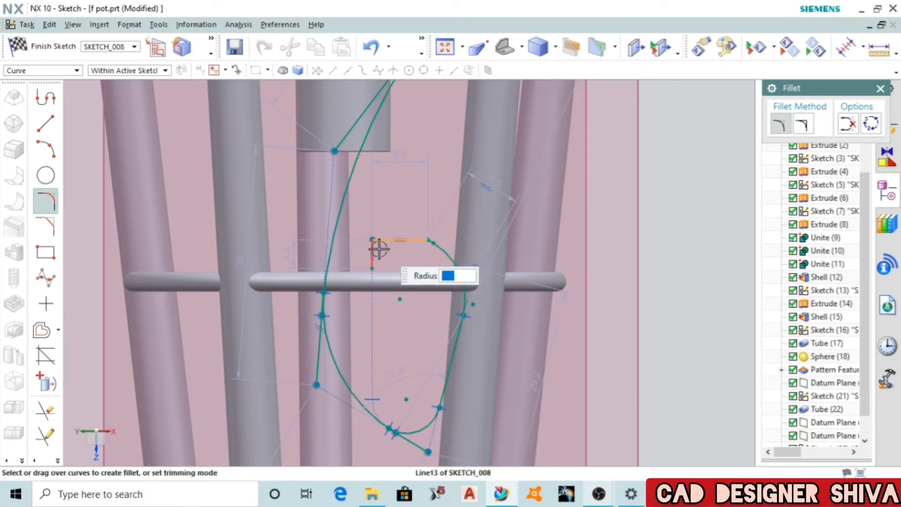
left_click(366, 276)
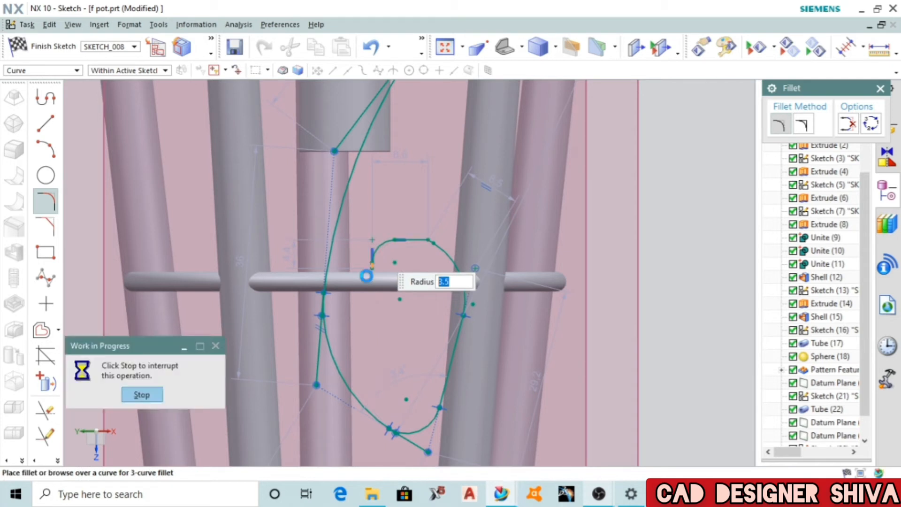
key("z")
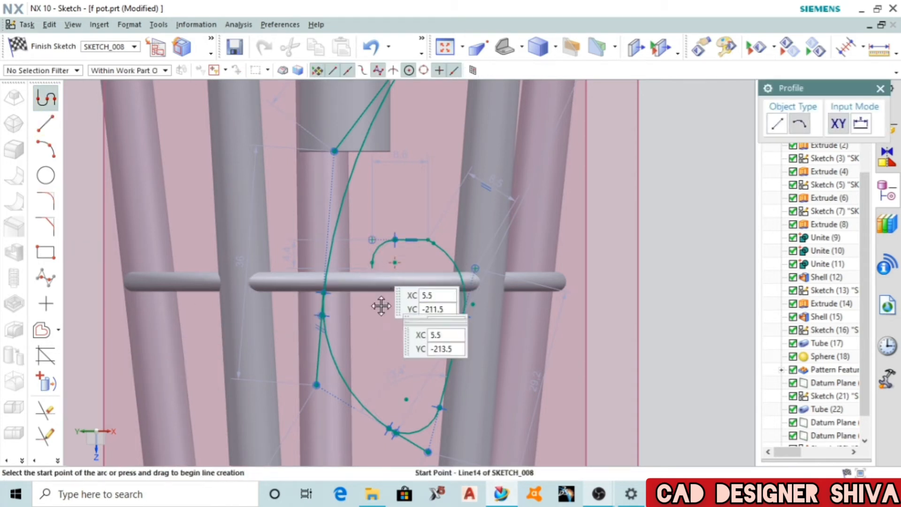
- Extend the small hook with a line about 9 mm long at 282° and a perpendicular line about 6.6 mm long into the loop
left_click(372, 263)
left_click(385, 325)
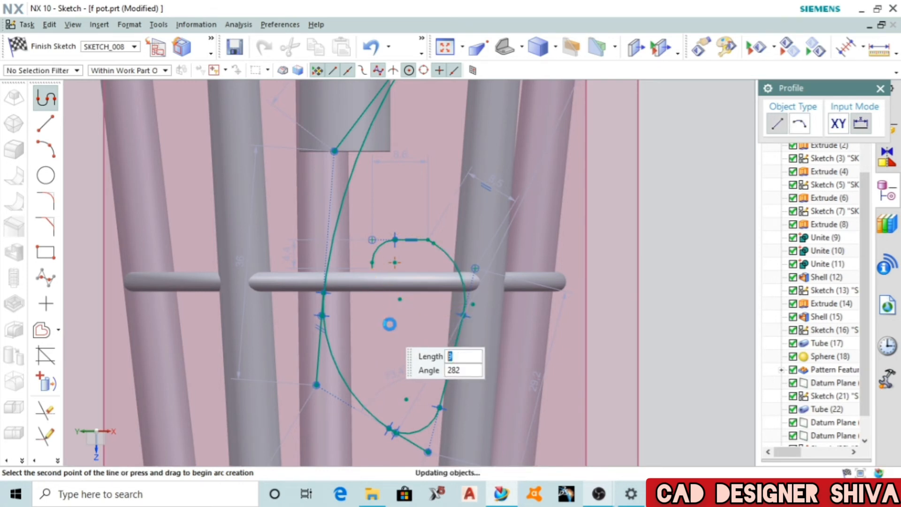
key("Escape")
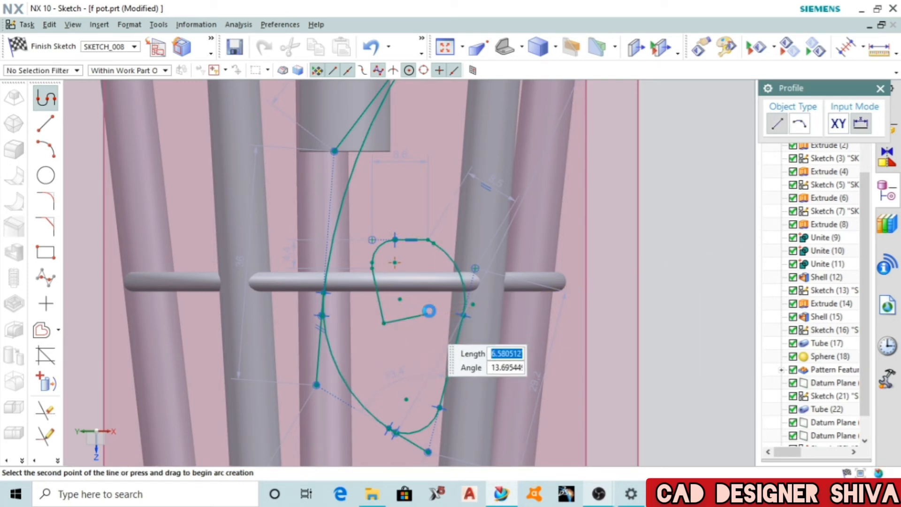
left_click(428, 311)
key("Escape")
- Fillet the corner between the two new lines inside the small loop with a radius of about 5 mm
left_click(46, 201)
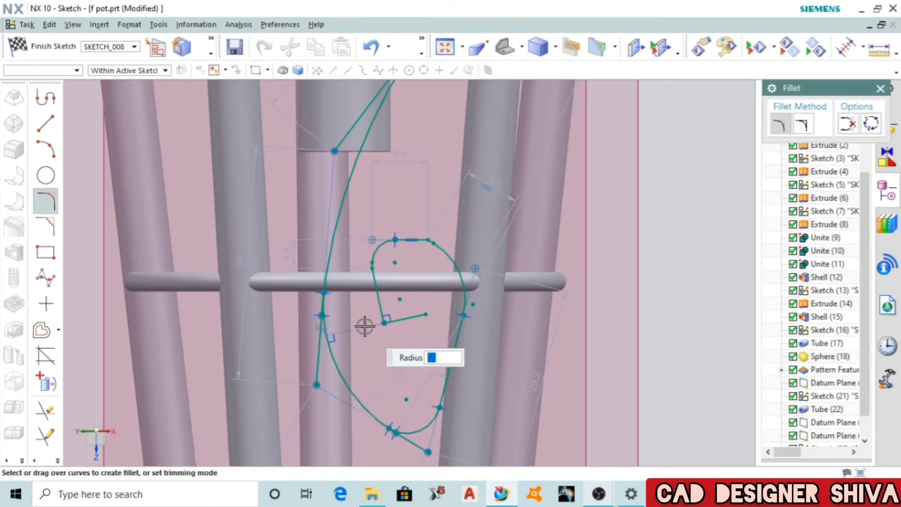
left_click(379, 299)
left_click(396, 320)
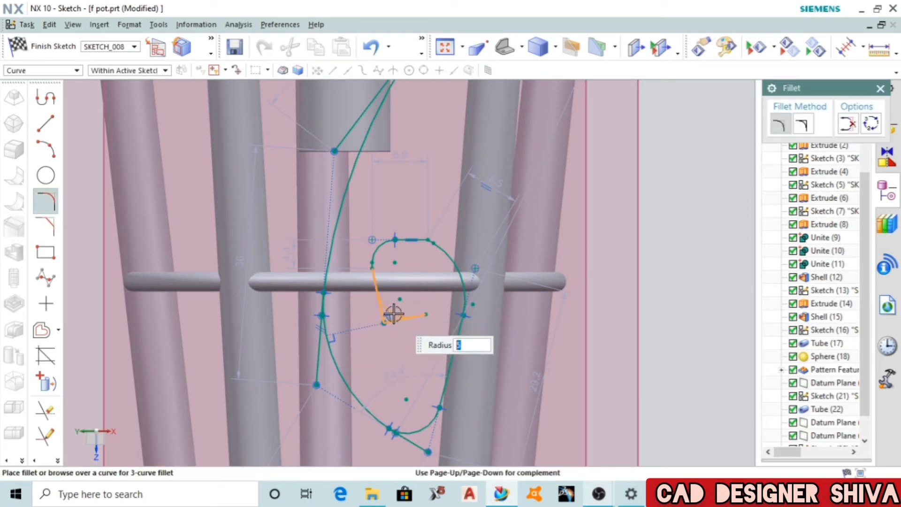
left_click(393, 313)
key("Escape")
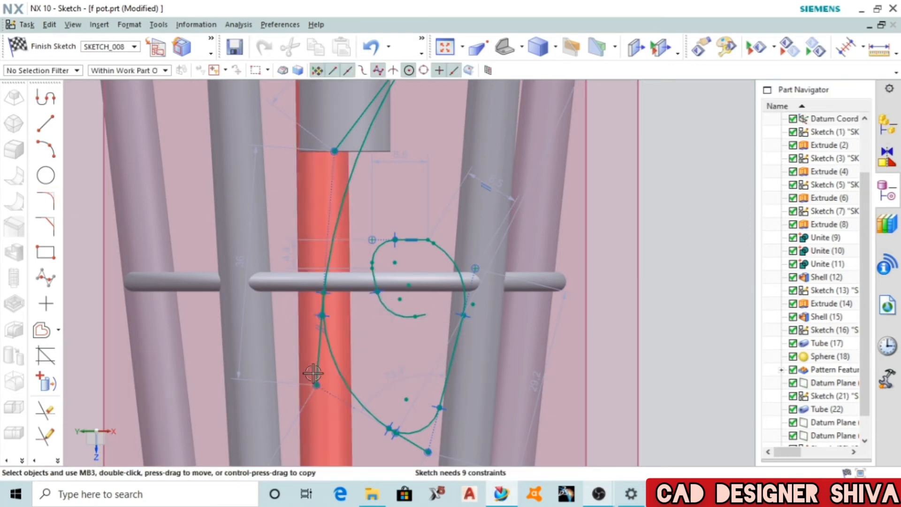
- Delete the leftover straight corner lines beside the lower loop, at the rod's end and on both sides of the upper loop
left_click(318, 369)
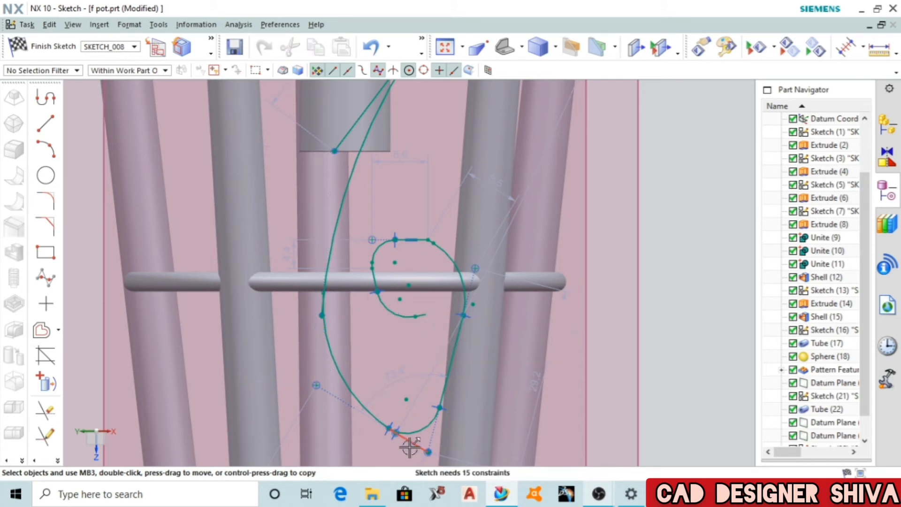
scroll(343, 390, "down", 2)
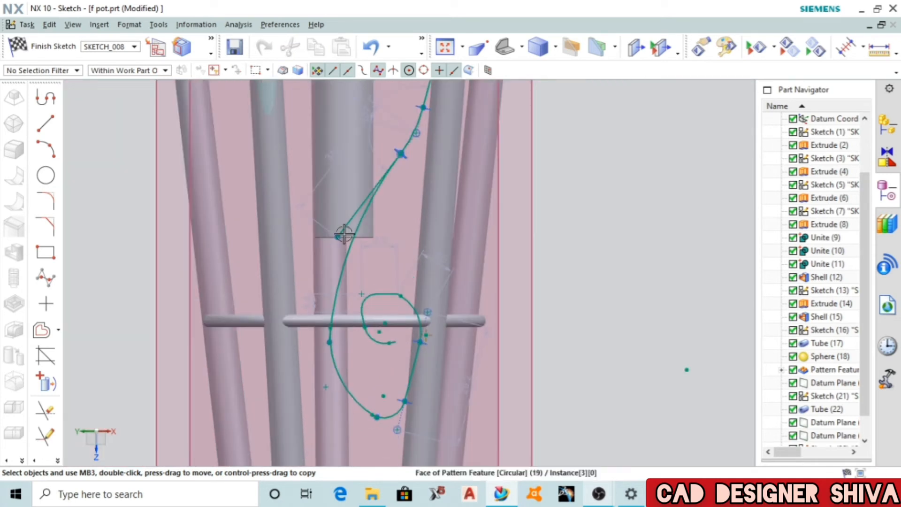
scroll(347, 253, "down", 3)
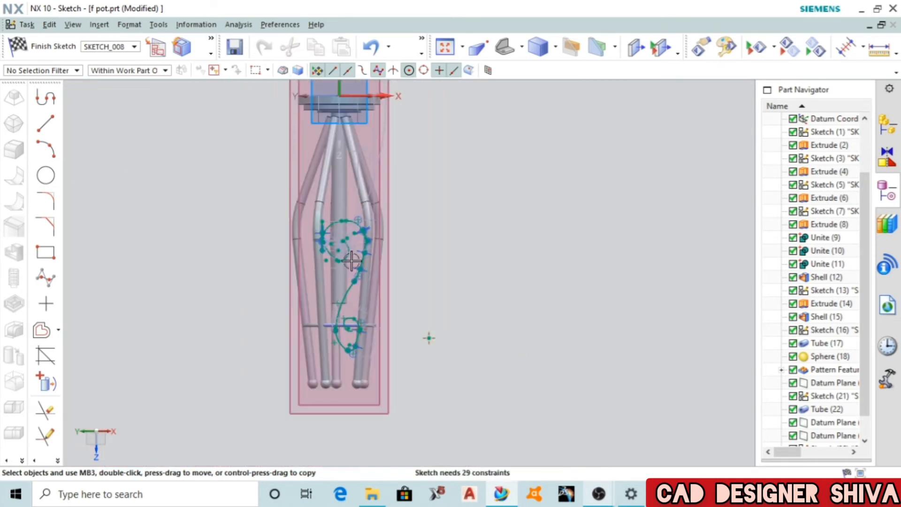
scroll(351, 260, "up", 4)
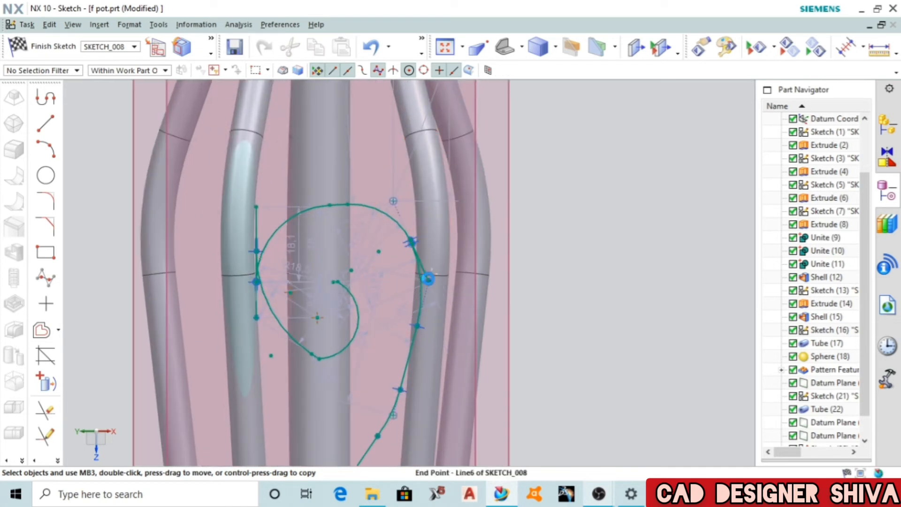
left_click(418, 258)
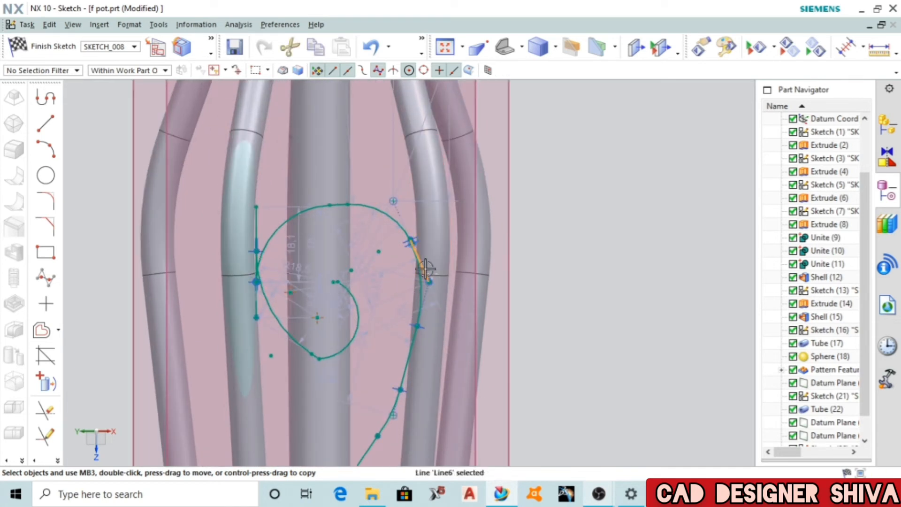
left_click(257, 239)
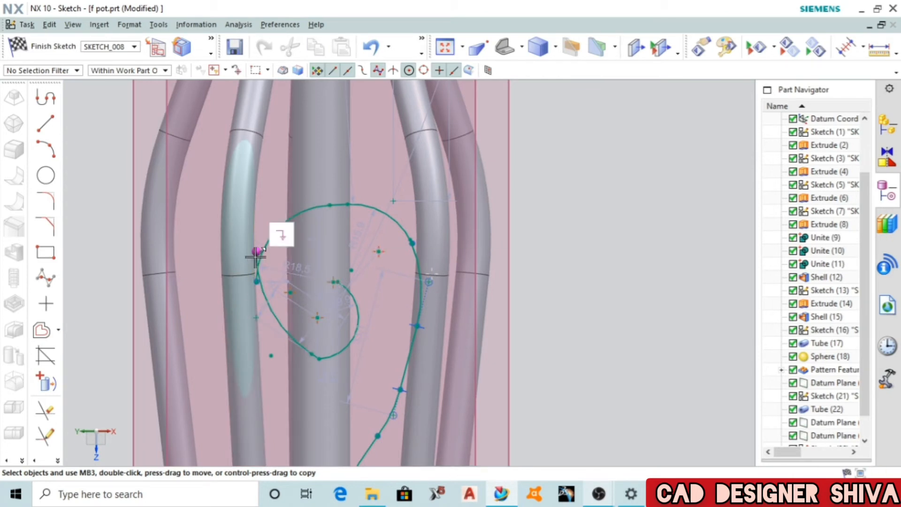
- Trim the overhanging arc end off the outer side of the upper loop with Quick Trim
scroll(267, 276, "up", 4)
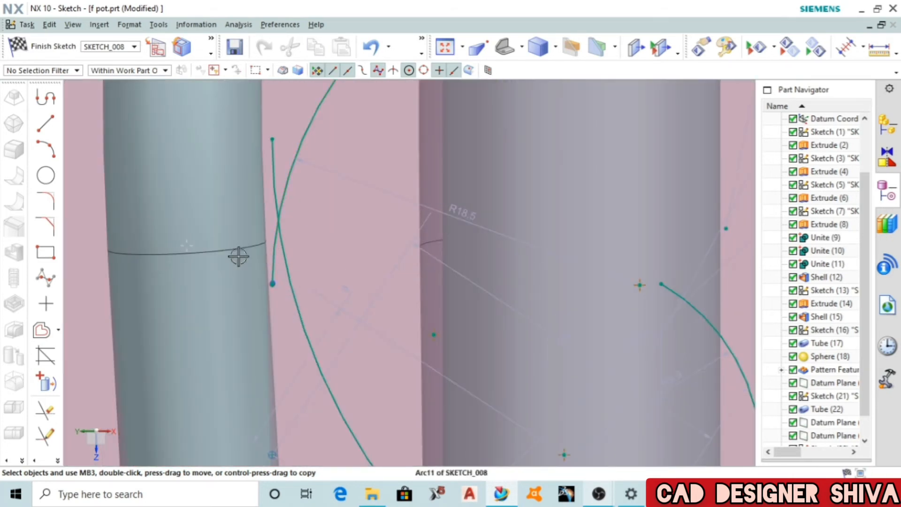
key("t")
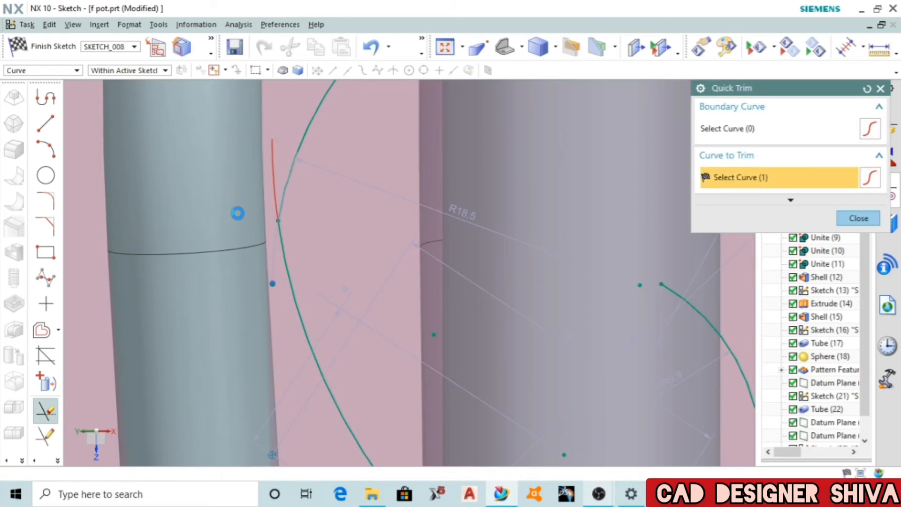
scroll(178, 219, "down", 4)
scroll(311, 183, "down", 5)
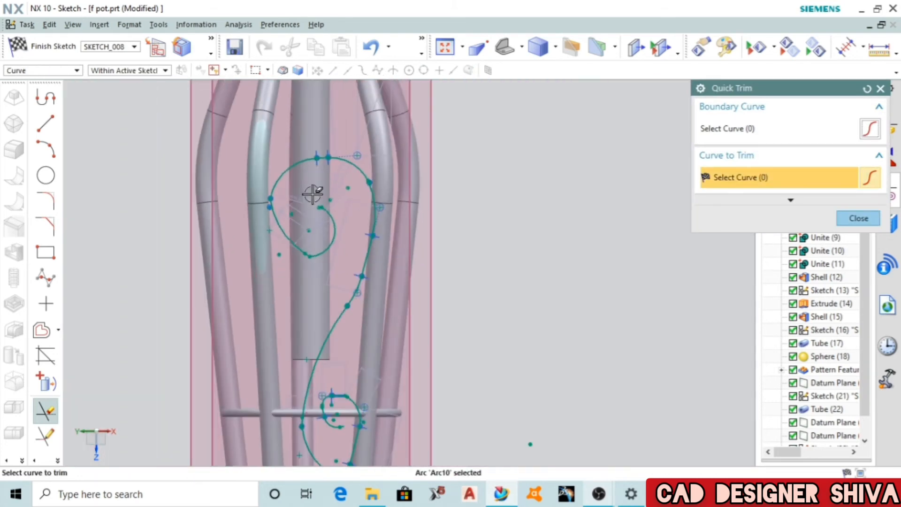
- Try trimming the short line that crosses the ring in the small inner loop, and undo the trim
scroll(306, 396, "up", 5)
scroll(302, 133, "up", 3)
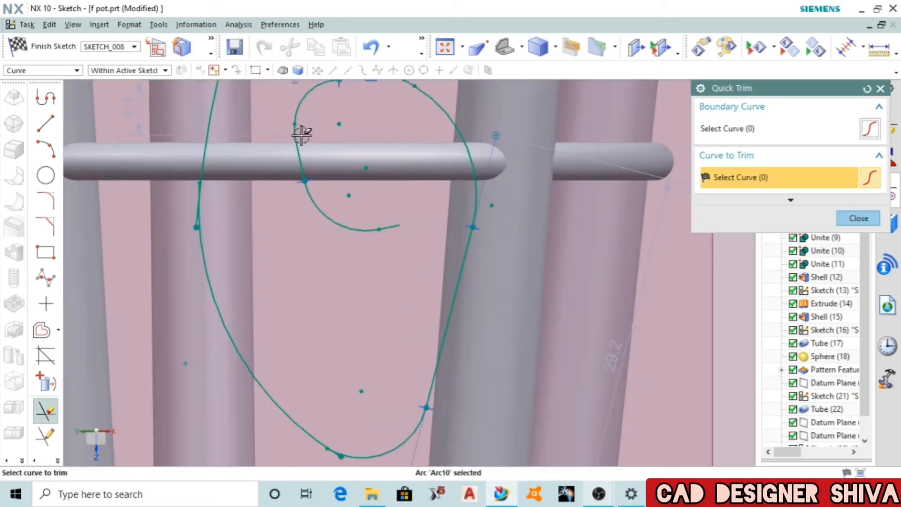
left_click(296, 153)
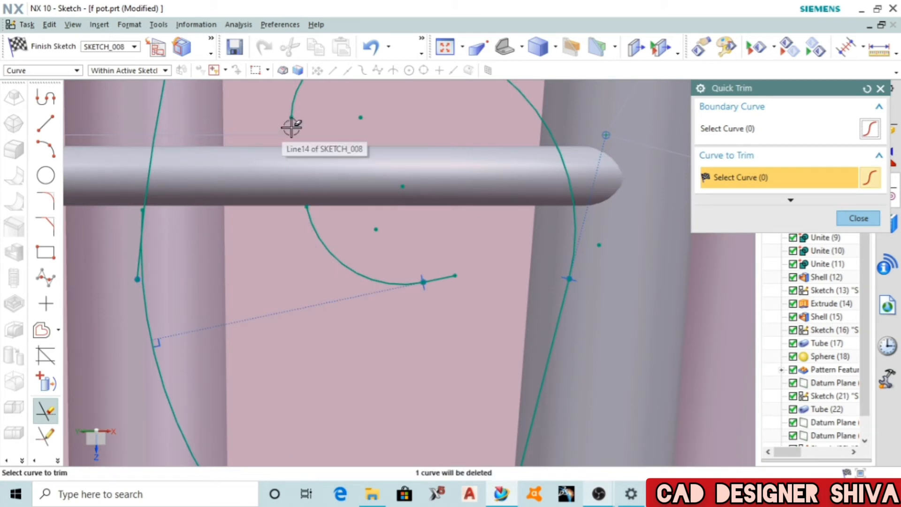
key("Escape")
key("z")
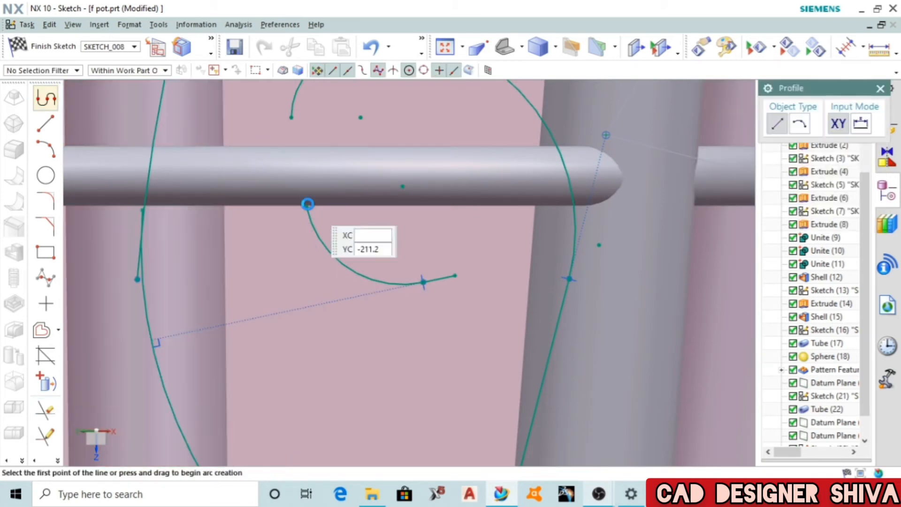
- Trim the overhanging curve end off the outer side of the lower loop near the ring
key("t")
scroll(306, 207, "down", 5)
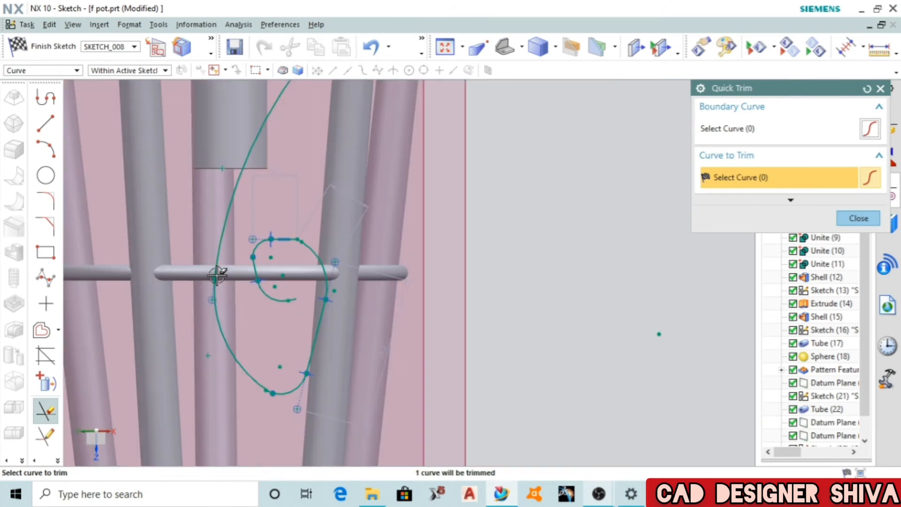
scroll(219, 282, "down", 3)
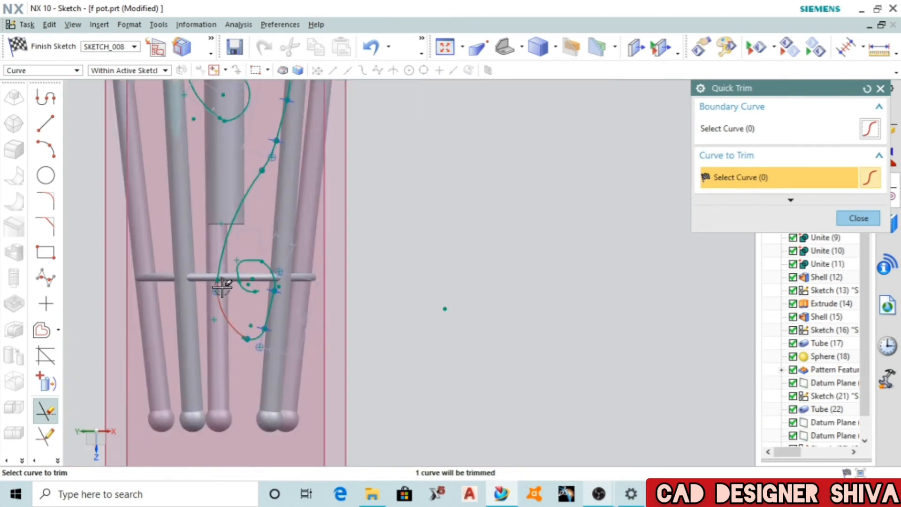
left_click(848, 219)
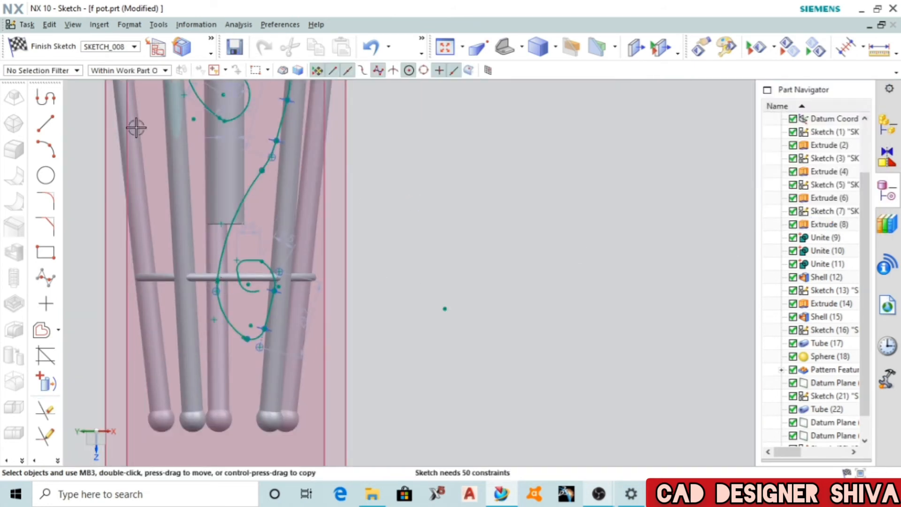
- Save the part and finish the curled profile sketch
key("ctrl+s")
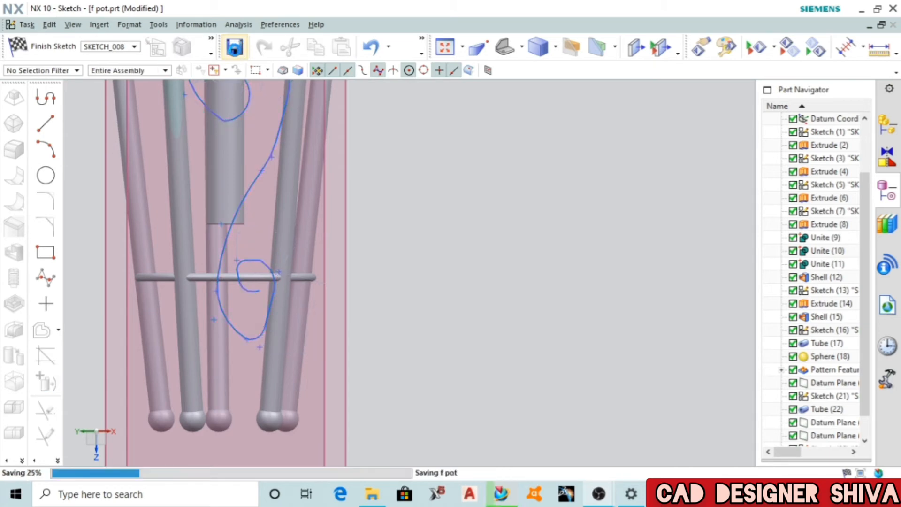
key("ctrl+q")
- Create solid tubes of 2 mm outer and 0 mm inner diameter along the upper loop, from its inner hook to the rod's end
left_click(64, 210)
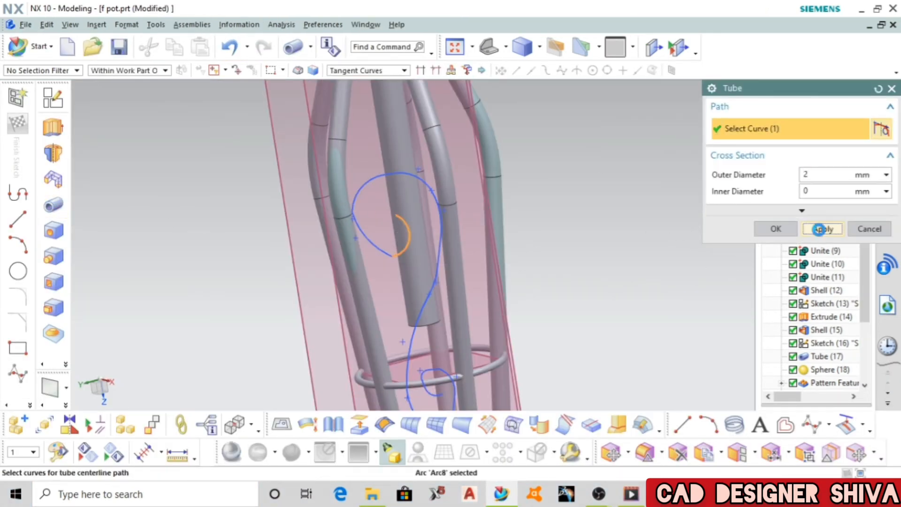
left_click(818, 229)
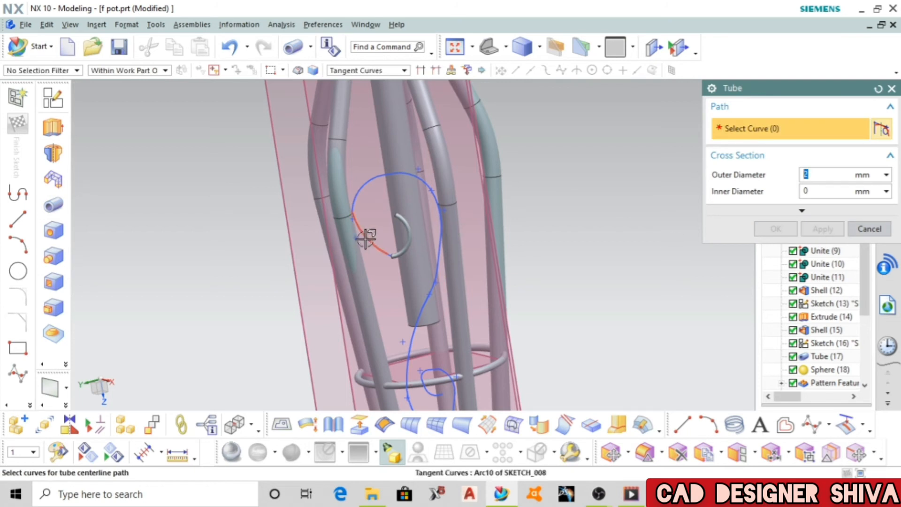
left_click(368, 183)
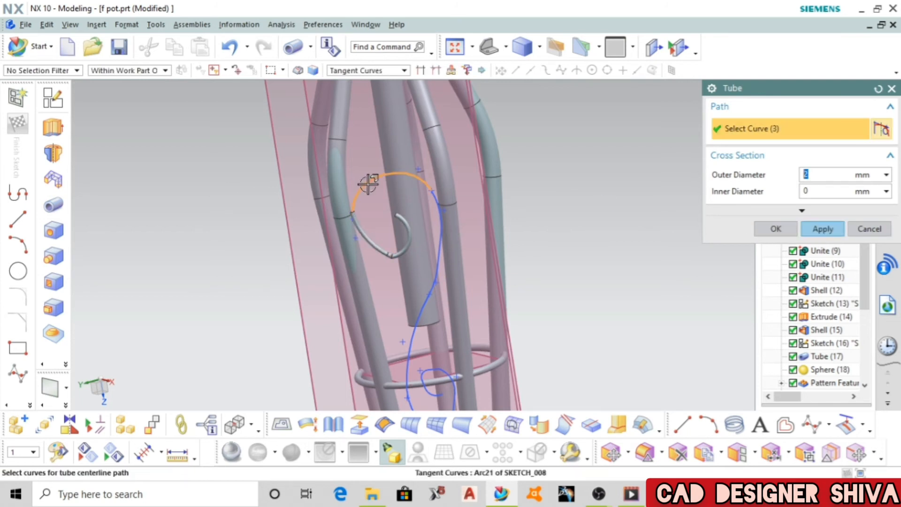
left_click(817, 230)
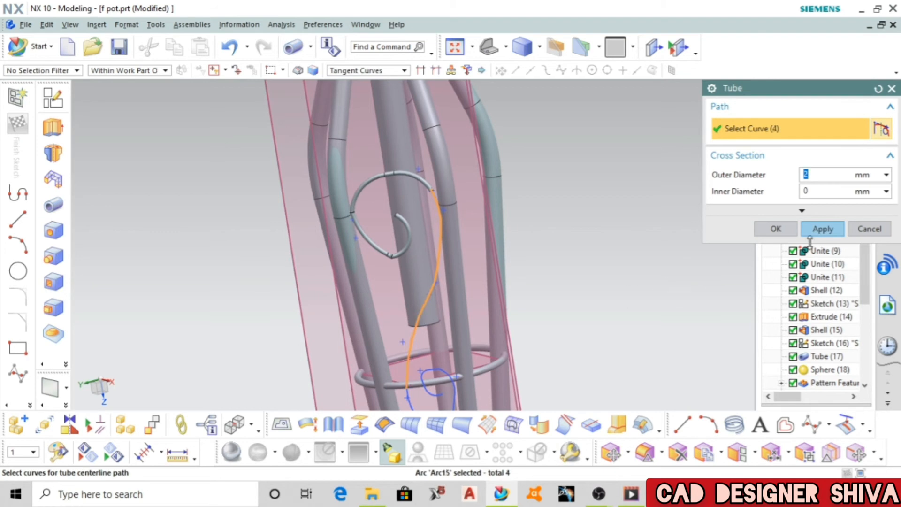
left_click(808, 235)
left_click(443, 264)
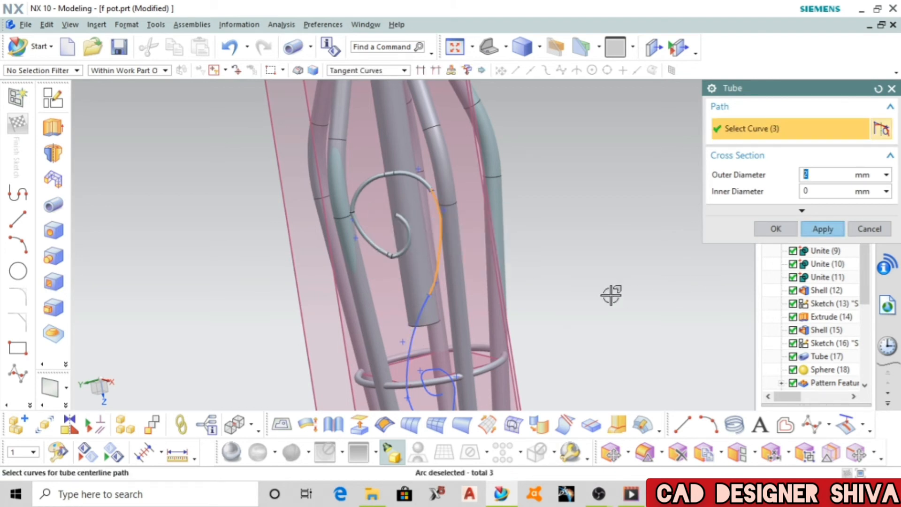
left_click(822, 233)
- Create 2 mm solid tubes along the connecting curve down to the ring and along the lower loop's first curve
scroll(375, 177, "down", 3)
middle_click_drag(477, 252, 446, 273)
scroll(443, 274, "up", 4)
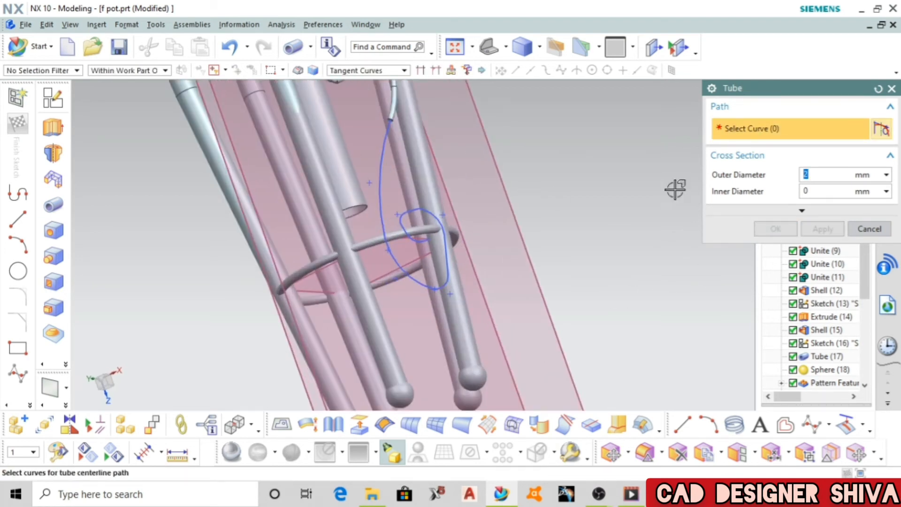
left_click(376, 201)
left_click(822, 229)
left_click(411, 271)
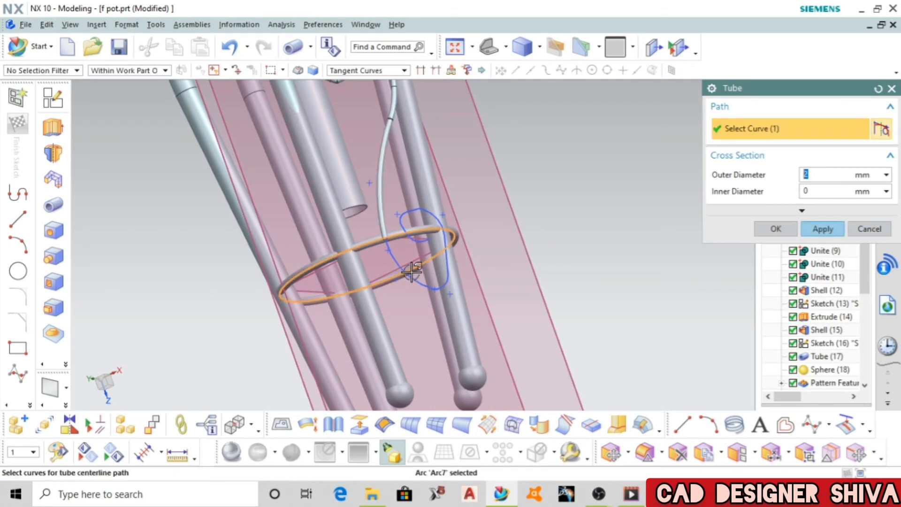
key("Escape")
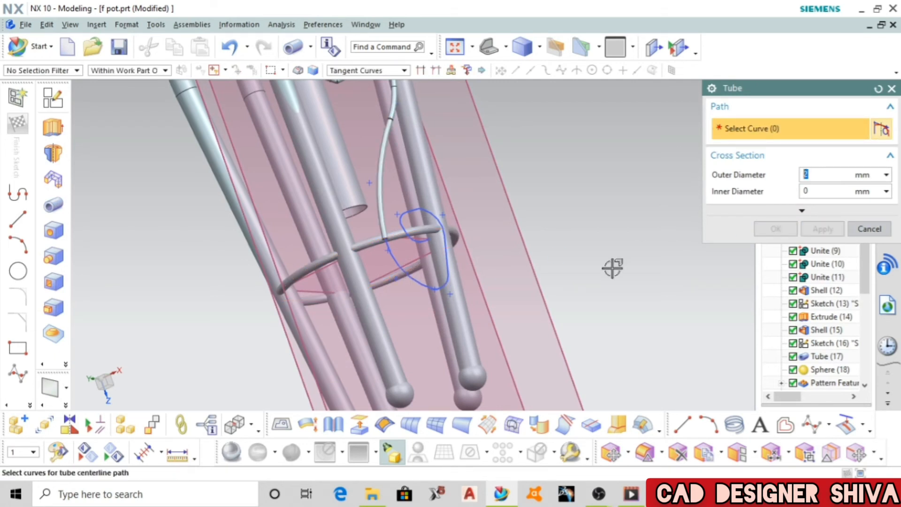
left_click(825, 235)
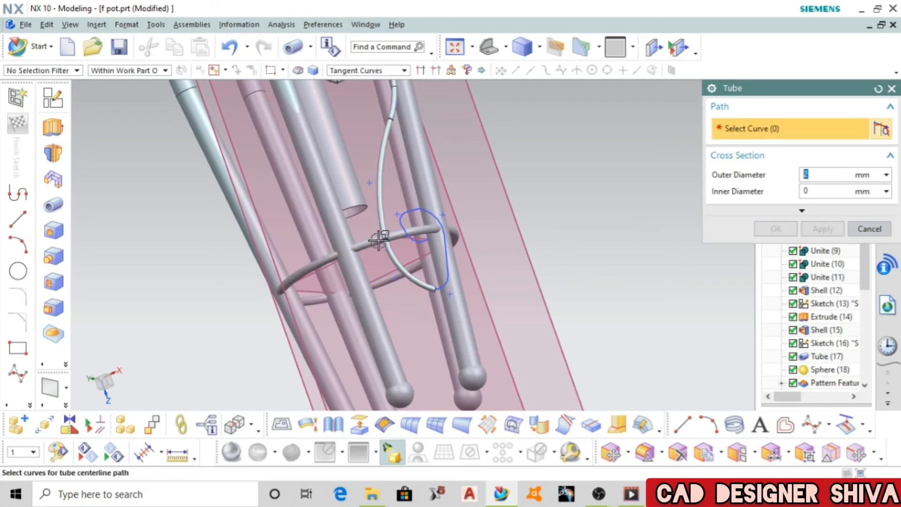
- Create 2 mm solid tubes along the short segment at the ring and the rest of the lower loop to its inner hook
scroll(387, 241, "up", 6)
left_click(373, 217)
left_click(824, 233)
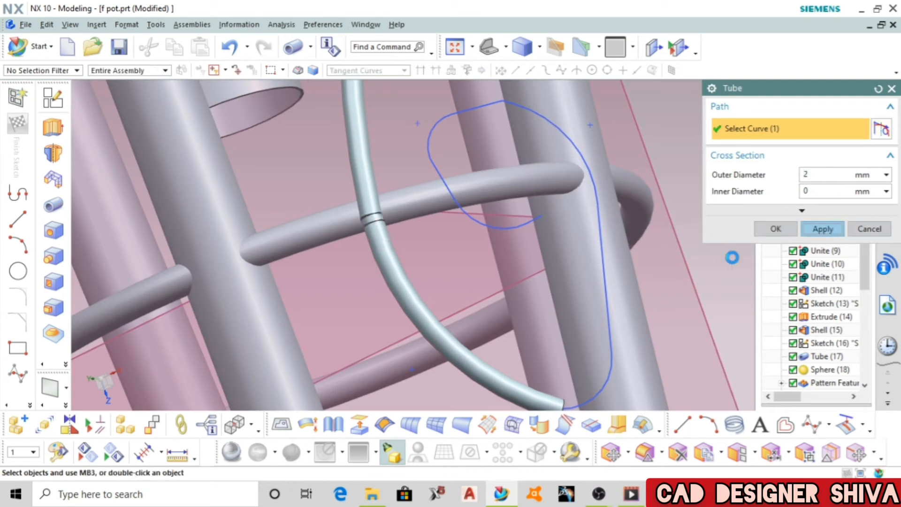
left_click(605, 306)
left_click(822, 229)
left_click(479, 118)
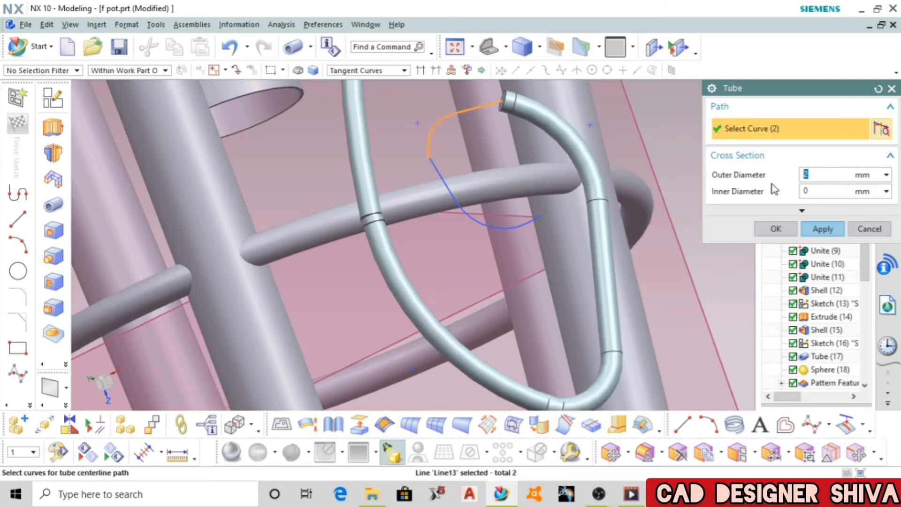
left_click(823, 229)
left_click(823, 229)
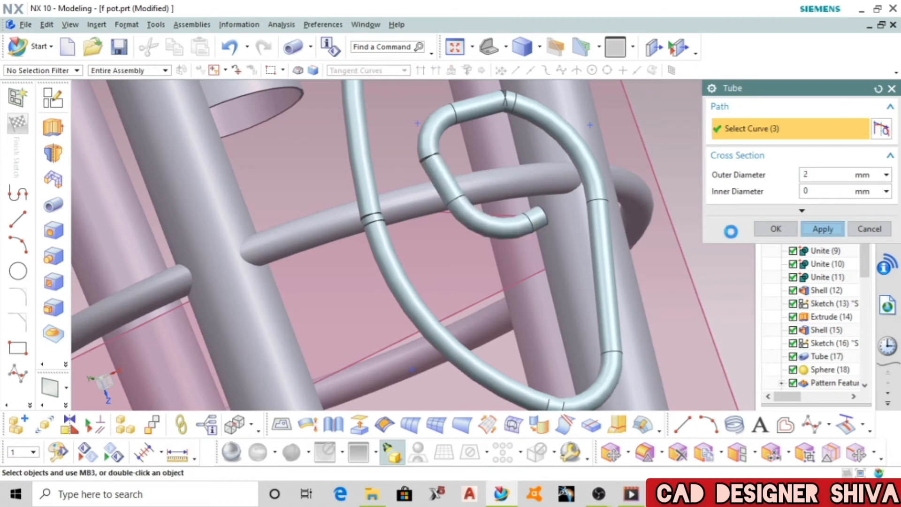
left_click(869, 229)
- Examine the new curled tubes and their joints from several angles for gaps between the segments
scroll(466, 245, "down", 5)
middle_click_drag(466, 245, 565, 187)
scroll(331, 238, "up", 3)
scroll(626, 163, "up", 3)
middle_click_drag(625, 162, 633, 167)
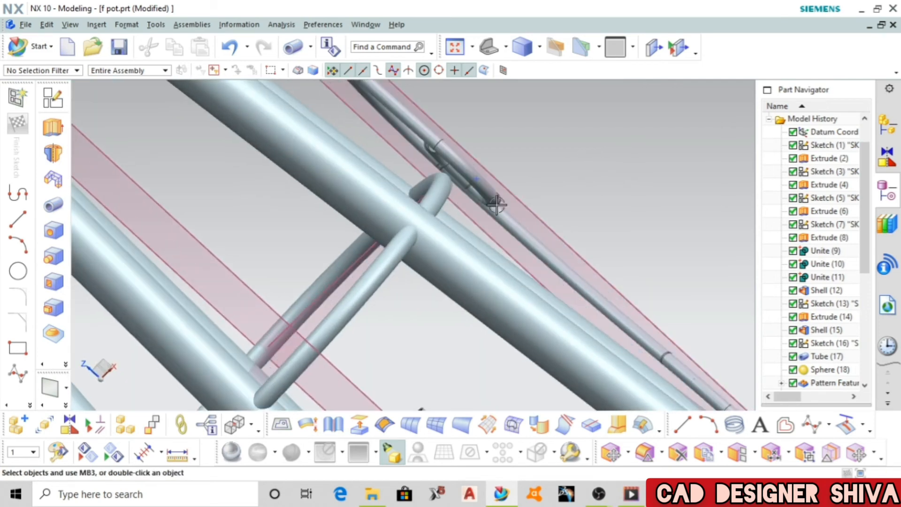
scroll(554, 169, "down", 4)
middle_click_drag(554, 169, 444, 151)
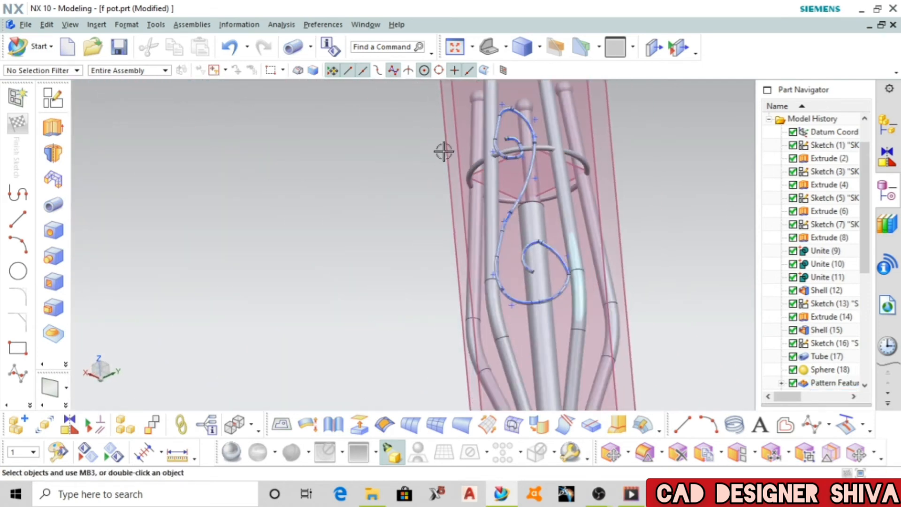
scroll(466, 227, "up", 3)
mouse_move(466, 227)
middle_mouse_down()
mouse_move(477, 249)
mouse_move(460, 218)
middle_mouse_up()
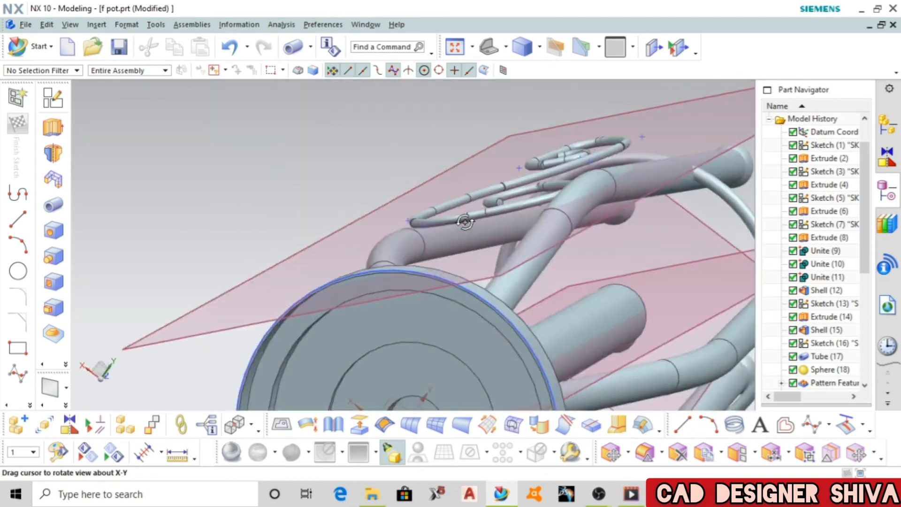
scroll(460, 217, "up", 5)
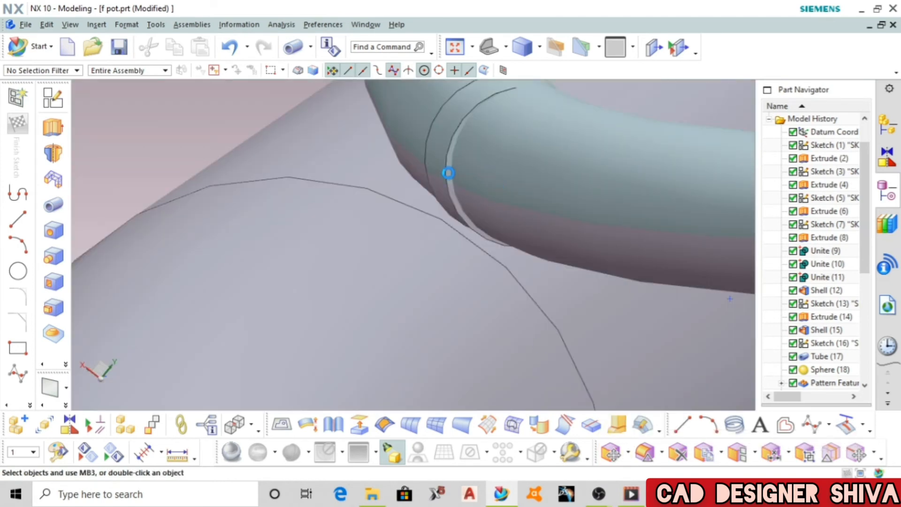
- Replace the curved tube segment's end face with the adjoining segment's end face to close the open joint
scroll(452, 214, "down", 5)
middle_click_drag(447, 221, 589, 236)
scroll(507, 196, "up", 3)
left_click(500, 195)
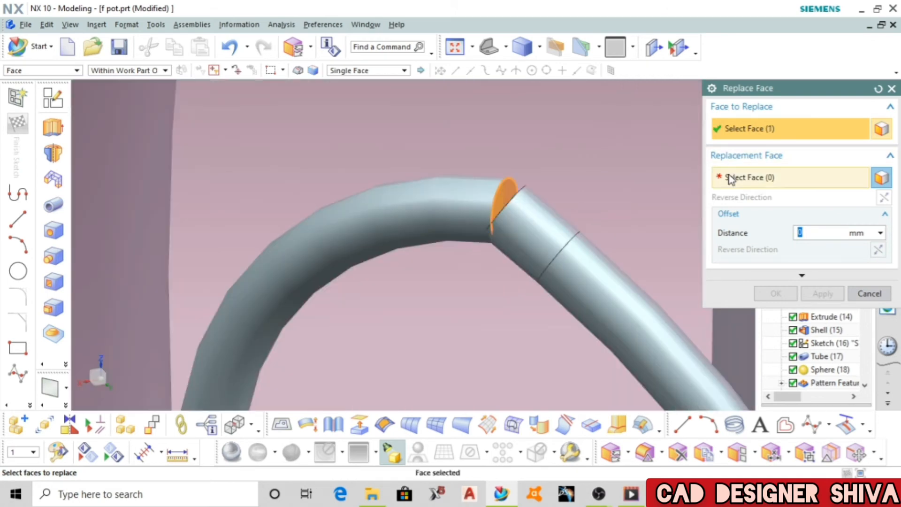
scroll(484, 179, "down", 2)
scroll(484, 179, "up", 5)
left_click(547, 277)
left_click(825, 294)
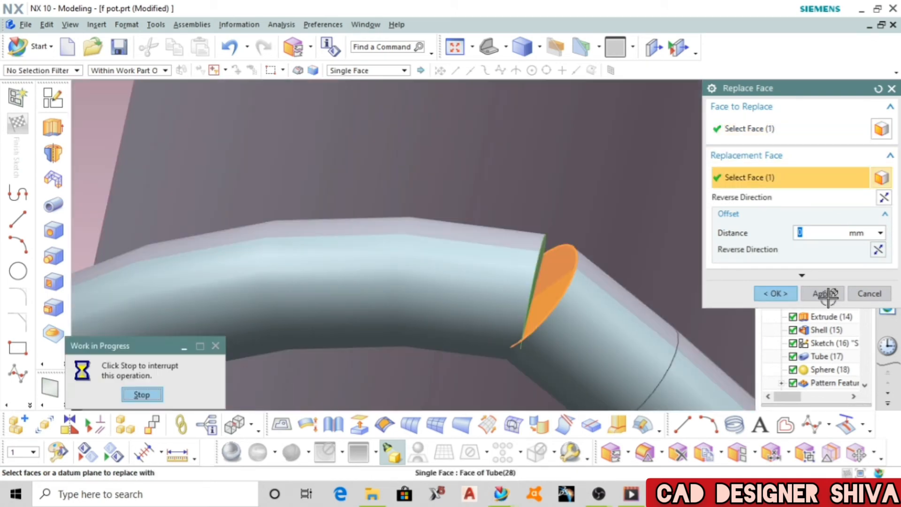
scroll(583, 261, "down", 5)
middle_click_drag(584, 262, 391, 286)
scroll(577, 255, "down", 6)
key("Escape")
- Examine the curled tubes' remaining joints up close, and the whole part from the side
scroll(273, 256, "up", 8)
scroll(692, 215, "up", 4)
scroll(413, 240, "down", 4)
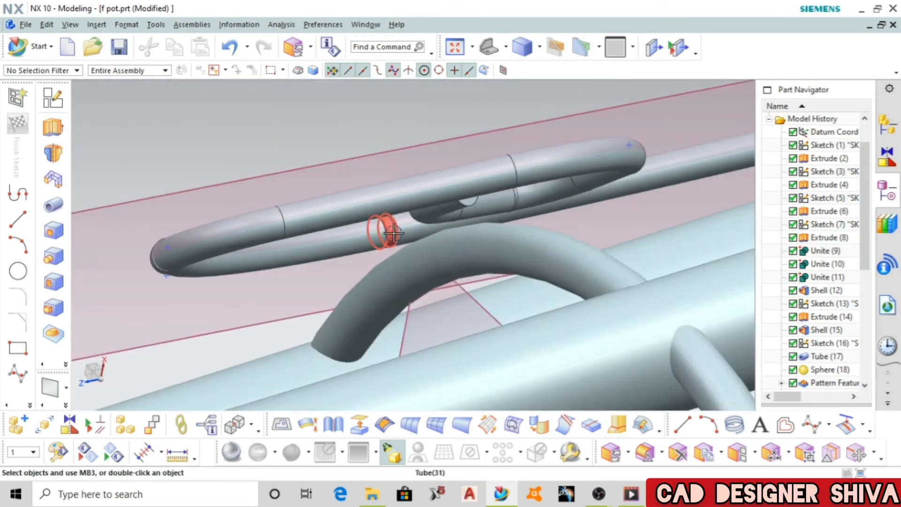
scroll(507, 200, "down", 8)
mouse_move(488, 329)
middle_mouse_down()
mouse_move(515, 386)
mouse_move(450, 374)
mouse_move(477, 373)
mouse_move(489, 398)
mouse_move(497, 374)
mouse_move(499, 382)
middle_mouse_up()
scroll(499, 382, "up", 2)
scroll(353, 195, "up", 5)
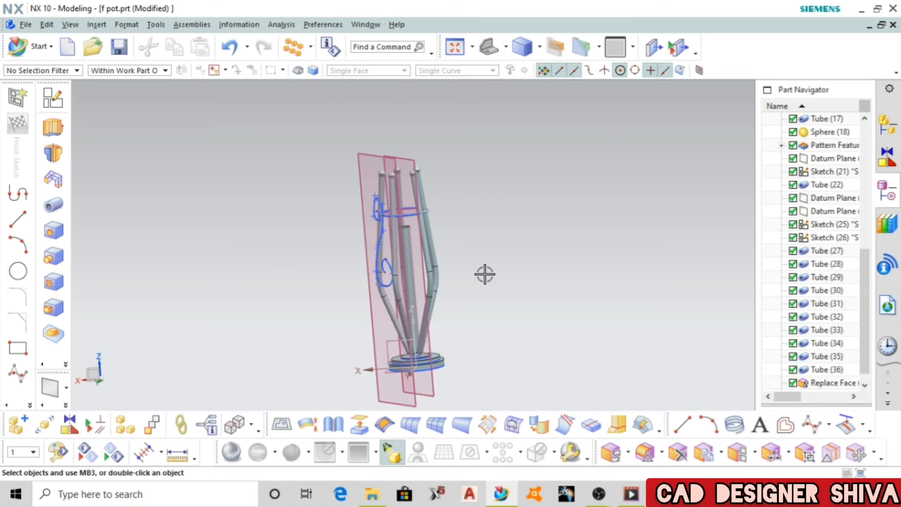
- Undo the pattern geometry made from the curled tubes
left_click_drag(863, 311, 862, 320)
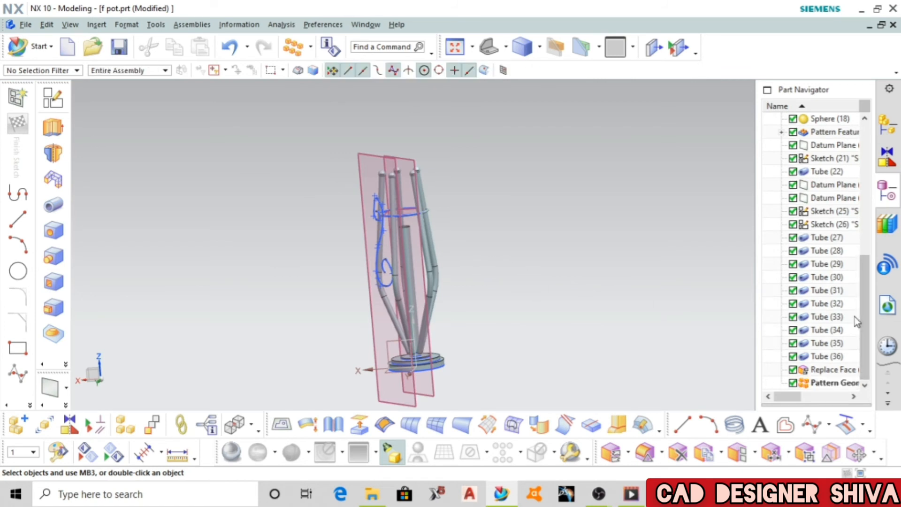
key("ctrl+z")
key("ctrl+z")
- Pattern the ten curled ornament tube features circularly about the vertical axis through the base's centre, with count 5 and span angle 360°
scroll(646, 251, "down", 6)
scroll(656, 252, "up", 3)
scroll(837, 289, "down", 1)
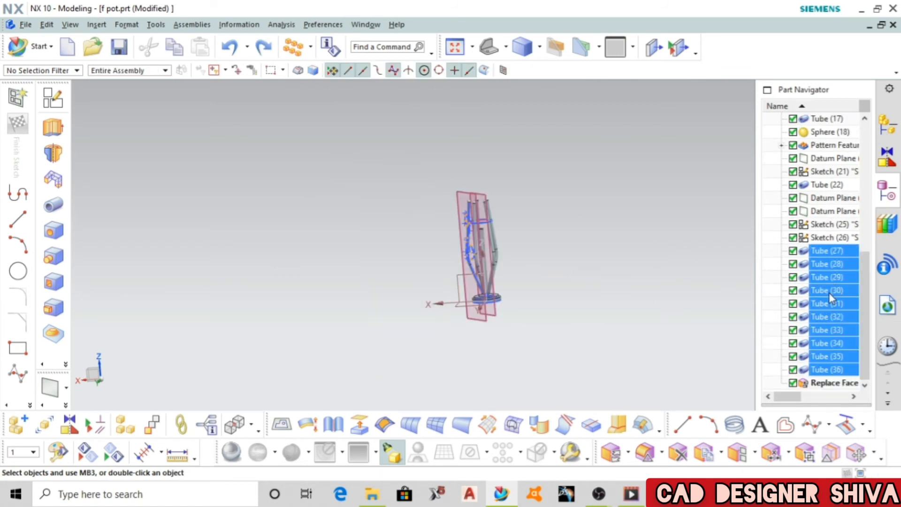
scroll(422, 275, "up", 2)
scroll(672, 174, "up", 2)
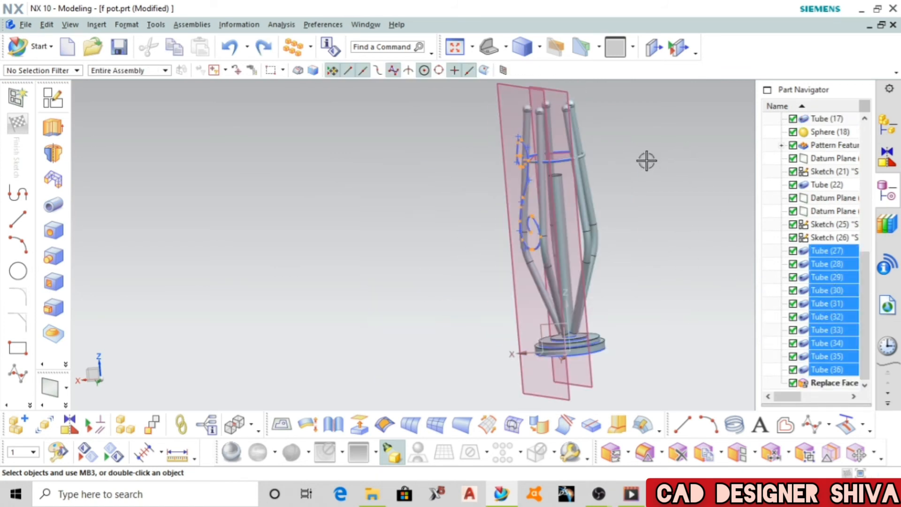
left_click(60, 366)
left_click(214, 418)
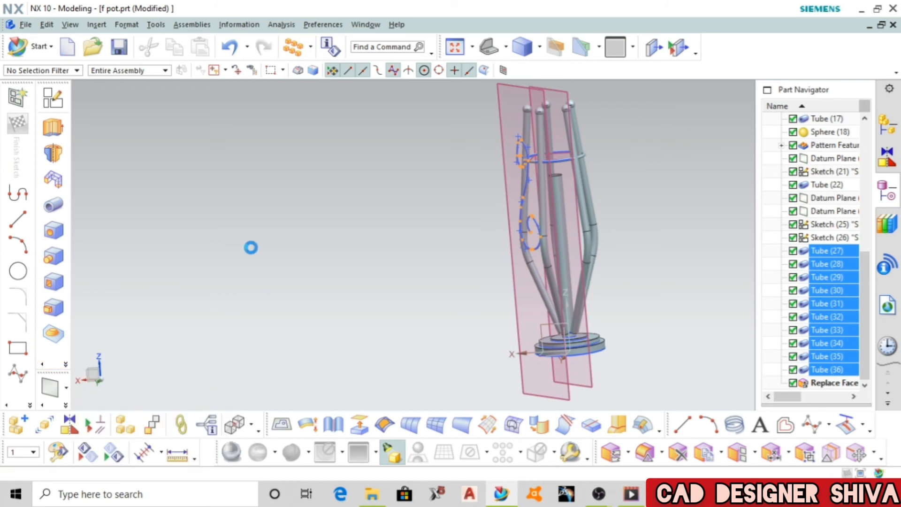
scroll(225, 207, "down", 3)
middle_click_drag(235, 205, 332, 246)
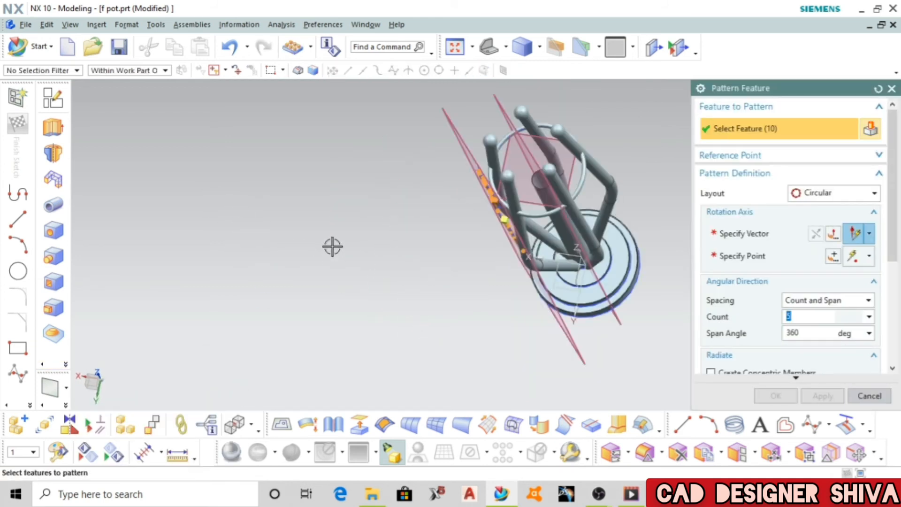
scroll(332, 246, "down", 3)
left_click(751, 234)
scroll(478, 277, "up", 4)
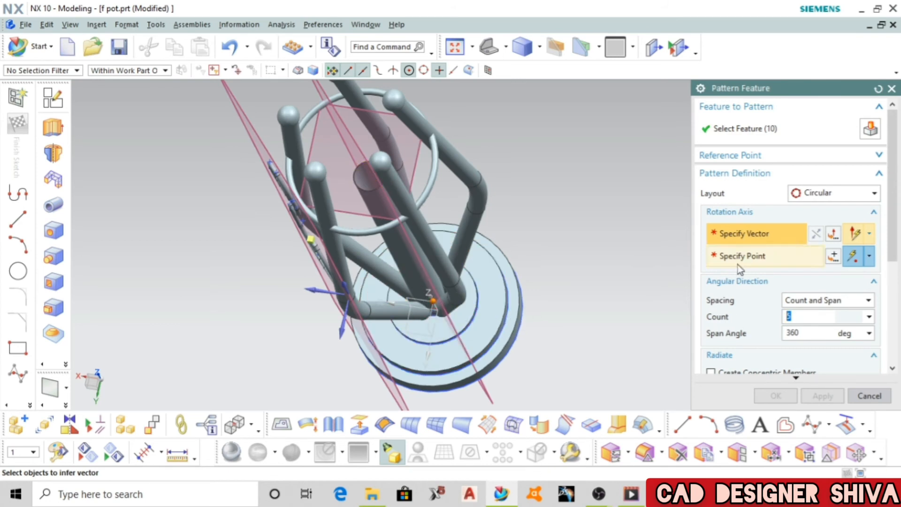
left_click(344, 283)
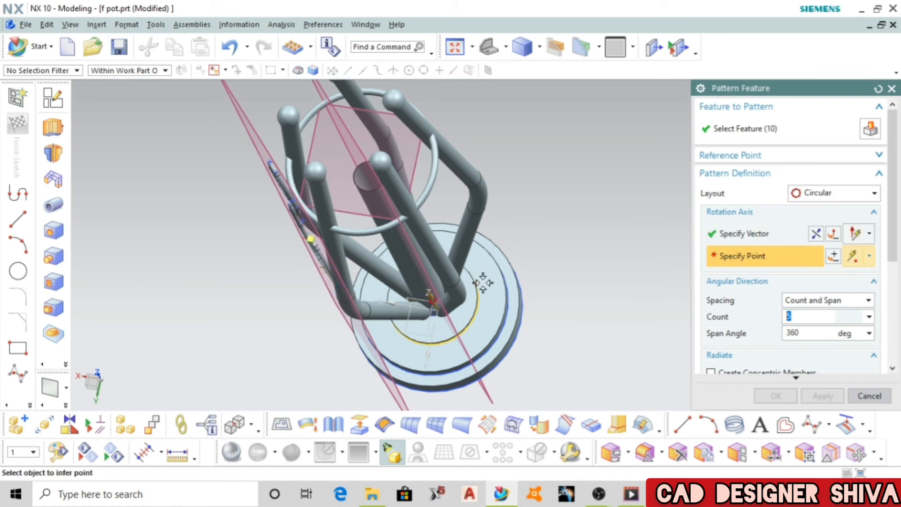
left_click(467, 316)
left_click(796, 398)
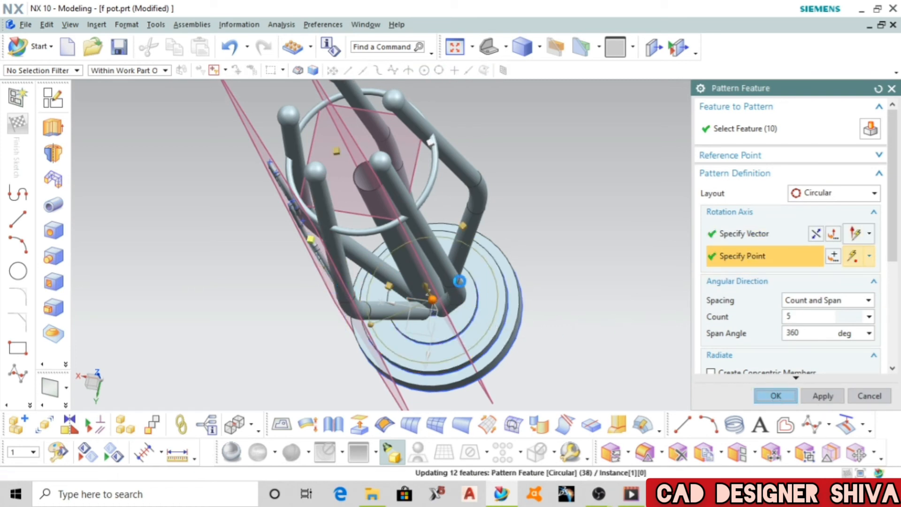
- Hide the datum planes, coordinate system, points and sketches
middle_click_drag(560, 240, 683, 307)
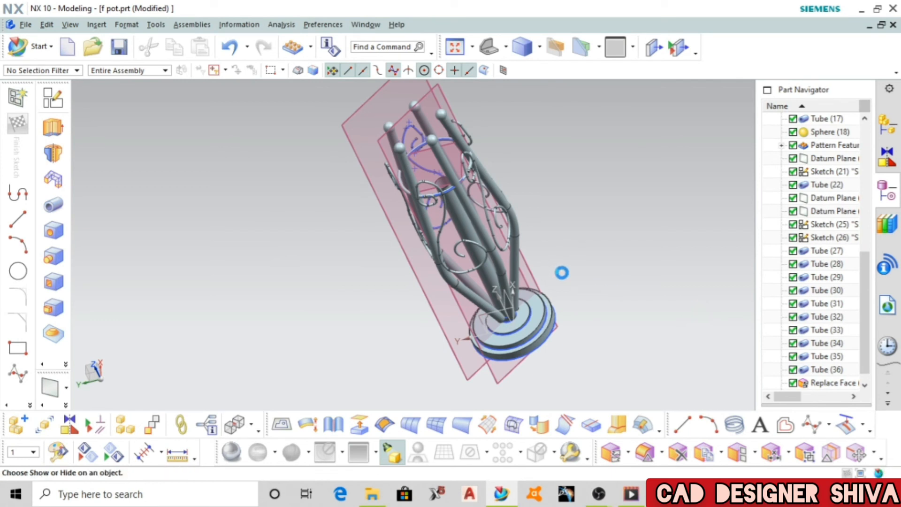
left_click(857, 227)
left_click(857, 240)
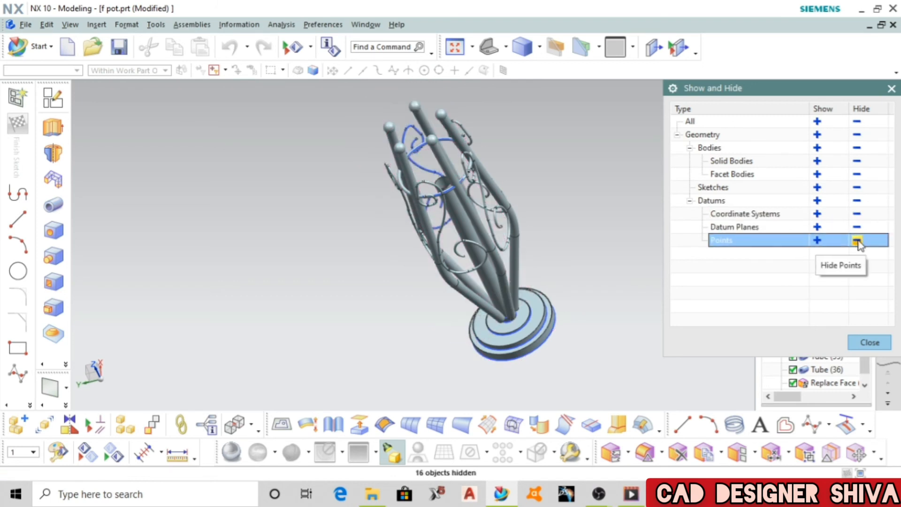
left_click(857, 187)
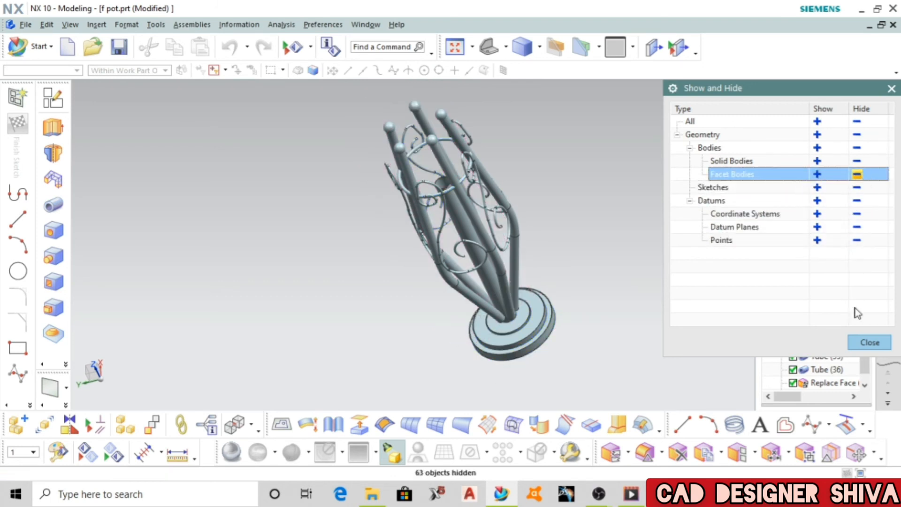
left_click(870, 342)
- Blend the two inner corner edges where the base's upper steps meet the steps below with a 2 mm radius
scroll(540, 331, "up", 5)
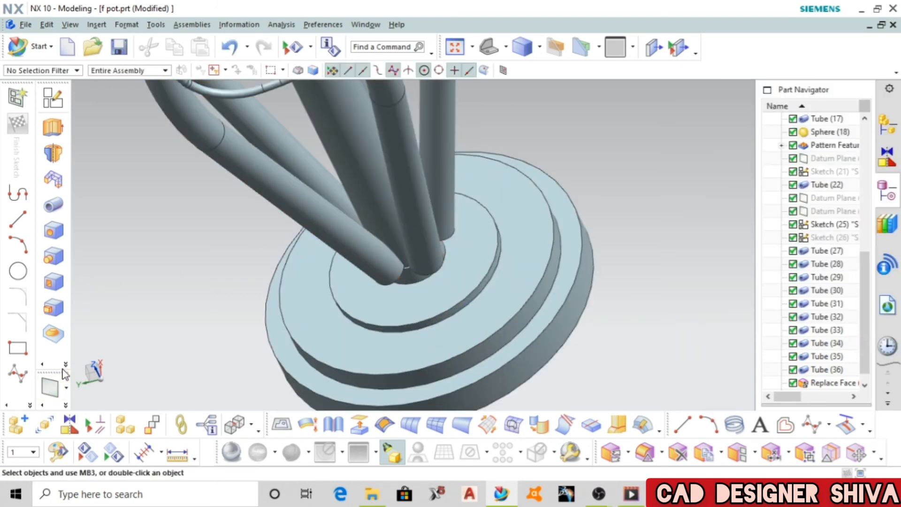
left_click(66, 365)
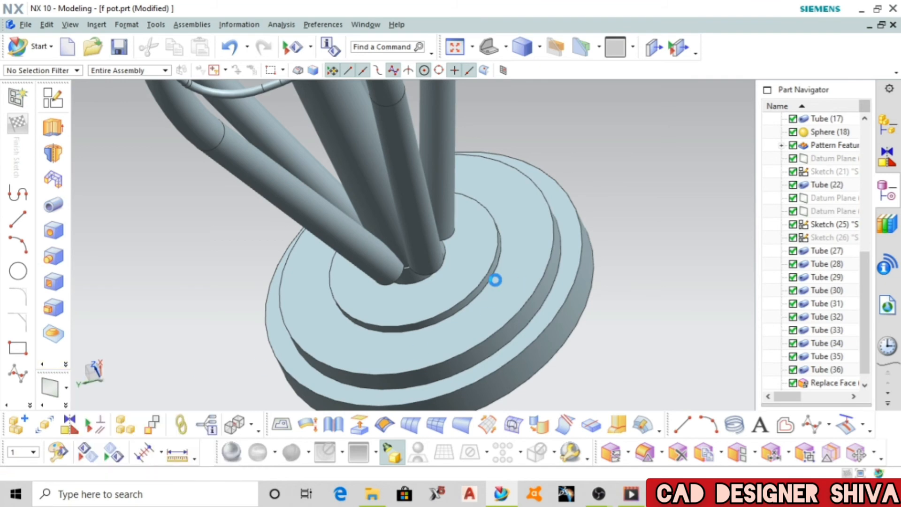
scroll(495, 280, "up", 3)
left_click(462, 305)
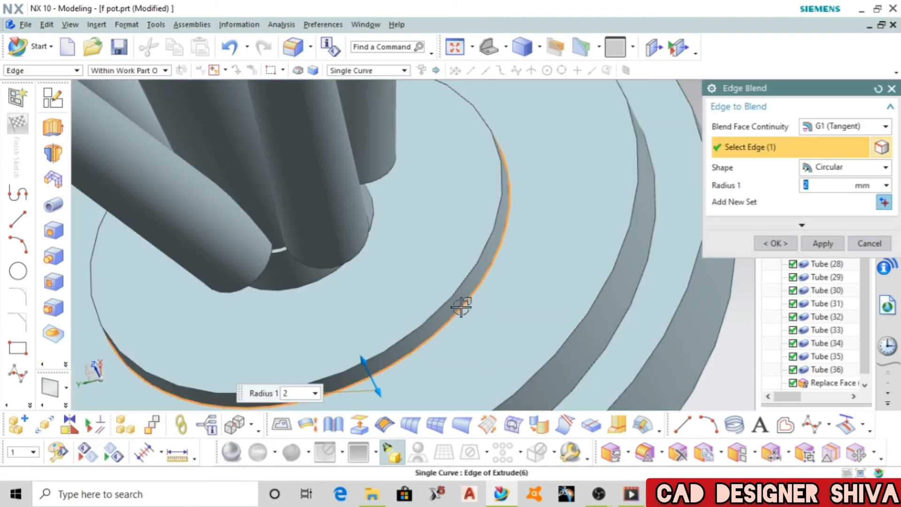
scroll(461, 306, "down", 5)
left_click(497, 316)
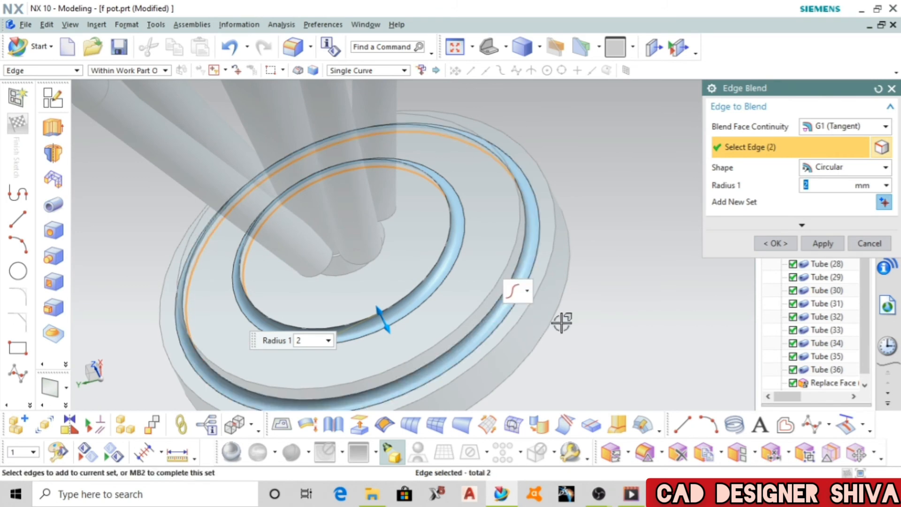
left_click(819, 242)
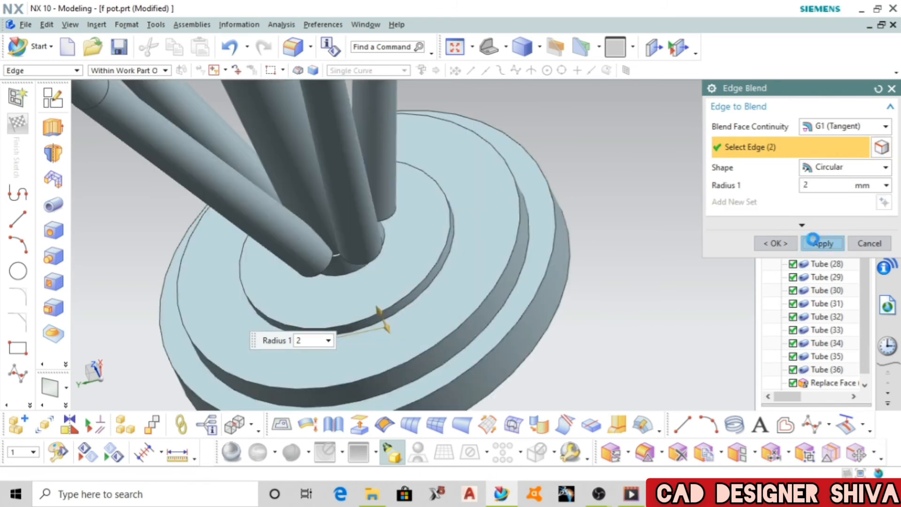
- Blend the upper rims of the base's steps and the edge around the central rod with a 2 mm radius
left_click(436, 261)
left_click(509, 316)
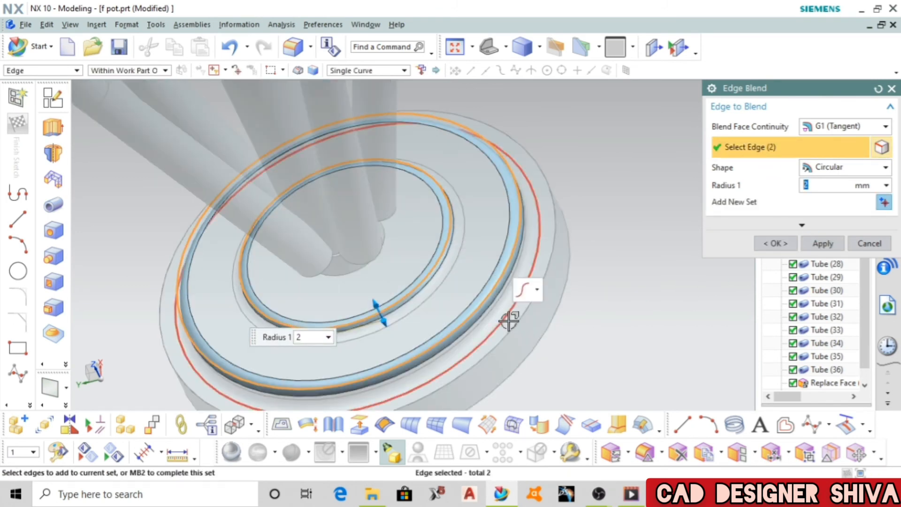
left_click(504, 340)
left_click(523, 358)
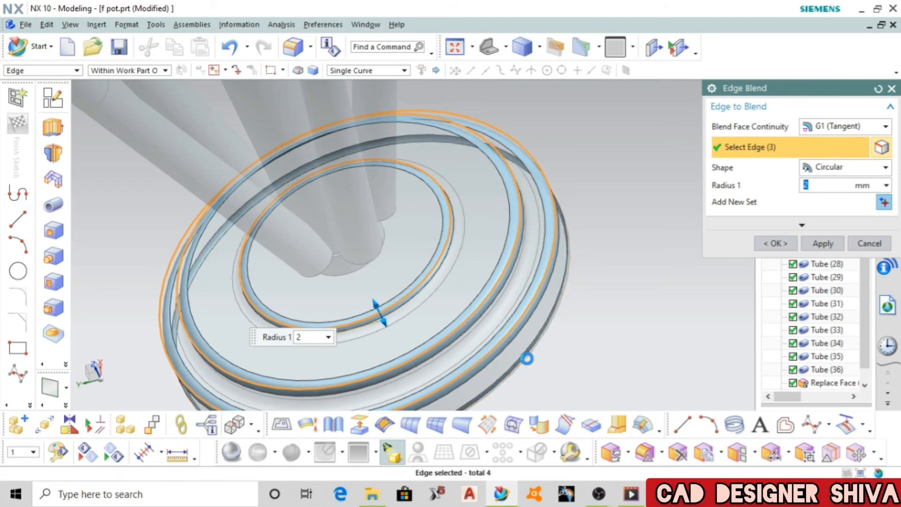
left_click(388, 281)
left_click(775, 243)
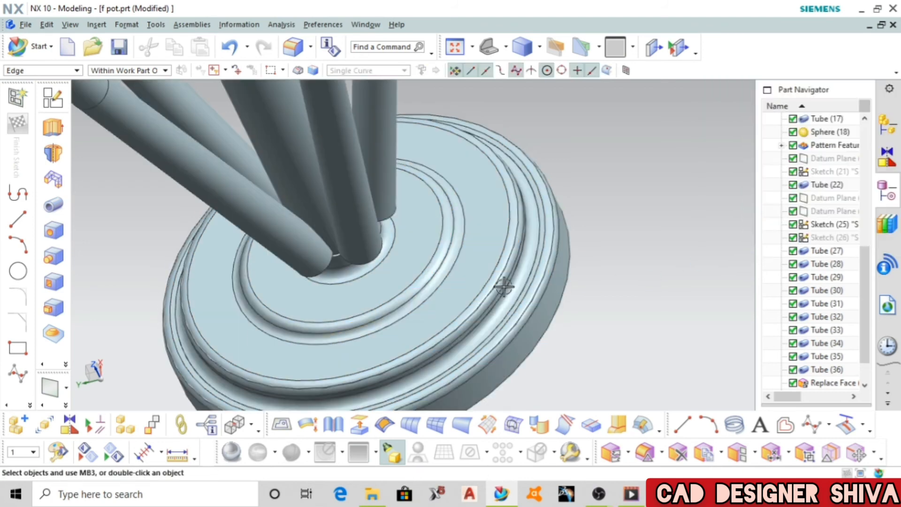
- Select all objects of the part and set their display color to dark gray
scroll(503, 286, "down", 5)
mouse_move(504, 286)
middle_mouse_down()
mouse_move(539, 283)
mouse_move(450, 350)
mouse_move(472, 390)
mouse_move(485, 371)
mouse_move(495, 300)
middle_mouse_up()
scroll(502, 326, "down", 2)
scroll(501, 324, "up", 1)
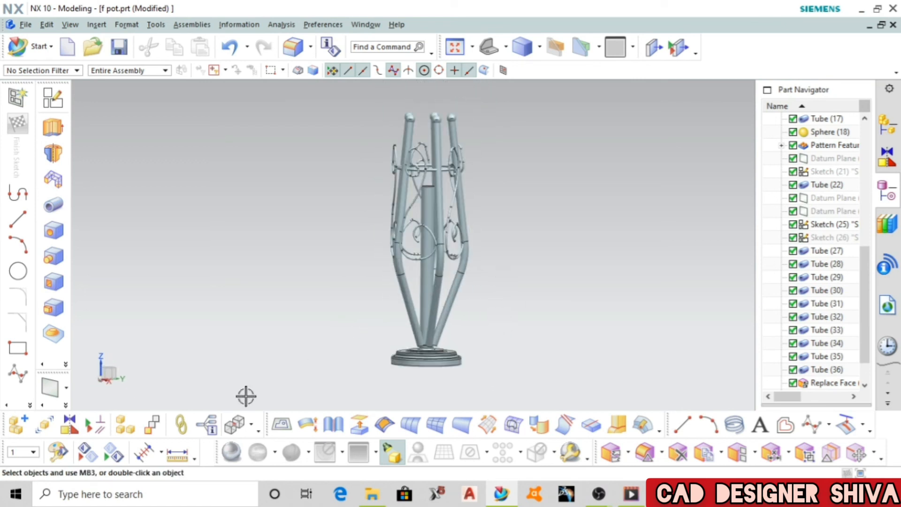
key("ctrl+a")
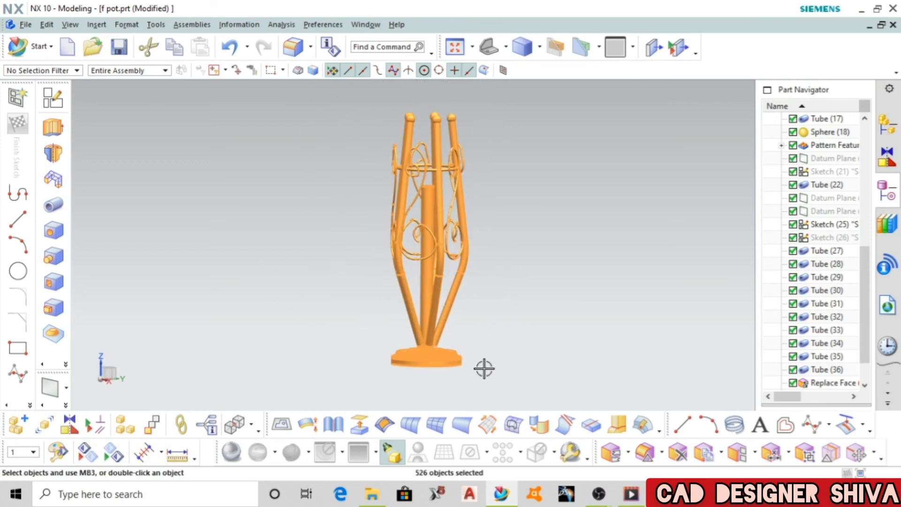
key("ctrl+j")
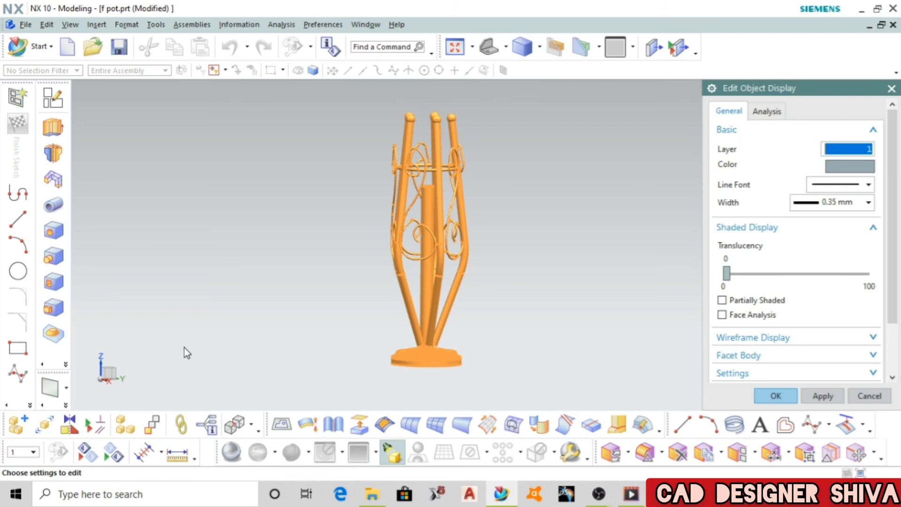
left_click(828, 169)
double_click(761, 174)
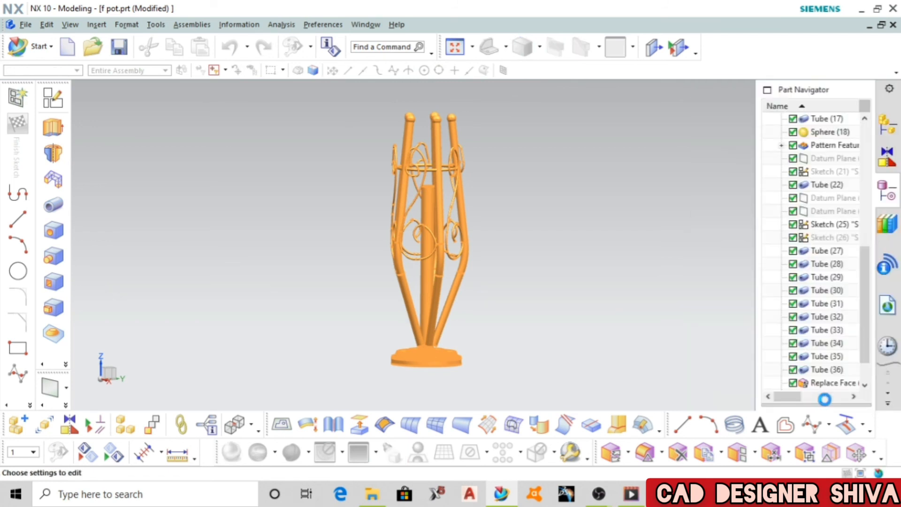
left_click(773, 394)
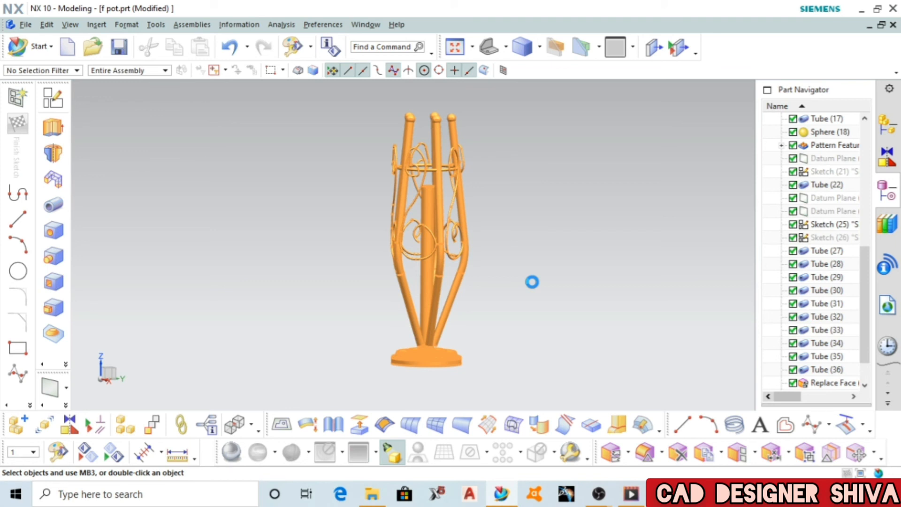
- Set the display color of the ten curled ornament tubes and their circular pattern to light orange
middle_click_drag(532, 281, 470, 263)
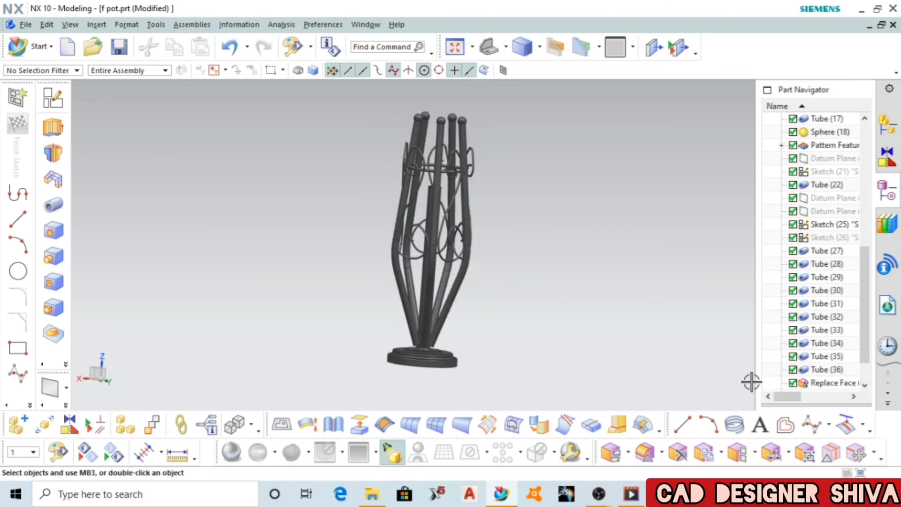
scroll(809, 359, "down", 1)
left_click(809, 358)
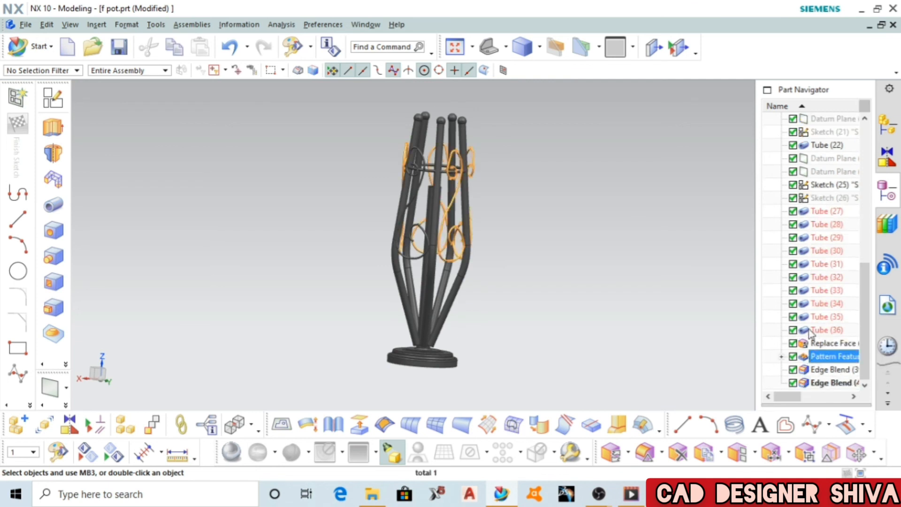
left_click(814, 215, "ctrl")
left_click(813, 226, "ctrl")
left_click(813, 239, "ctrl")
left_click(813, 253, "ctrl")
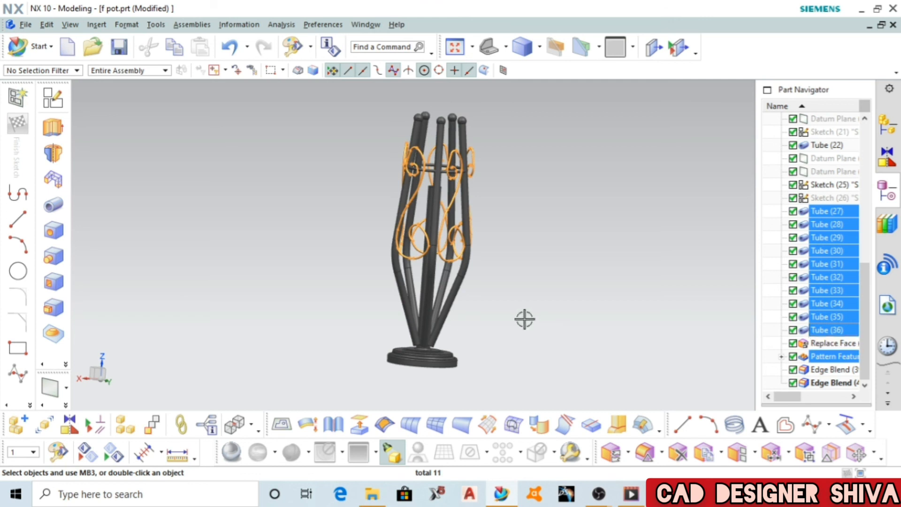
key("ctrl+j")
left_click(847, 164)
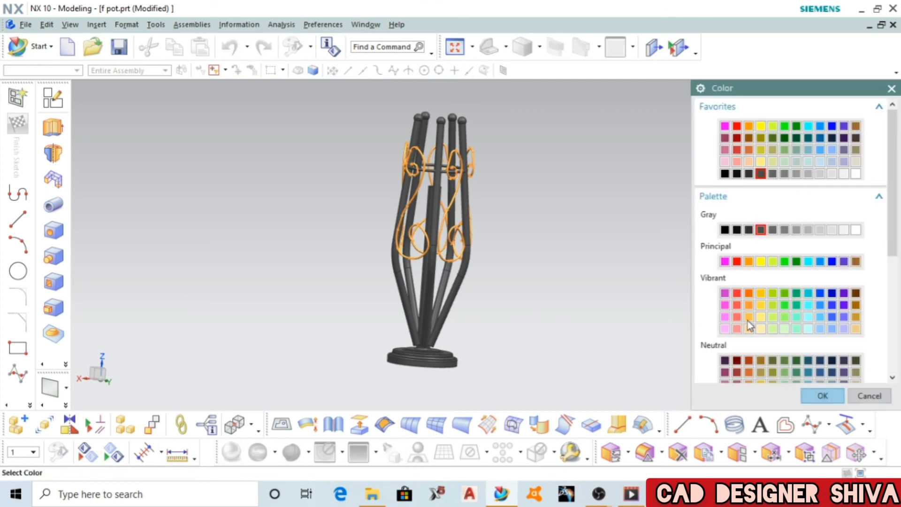
scroll(765, 323, "down", 5)
left_click(823, 396)
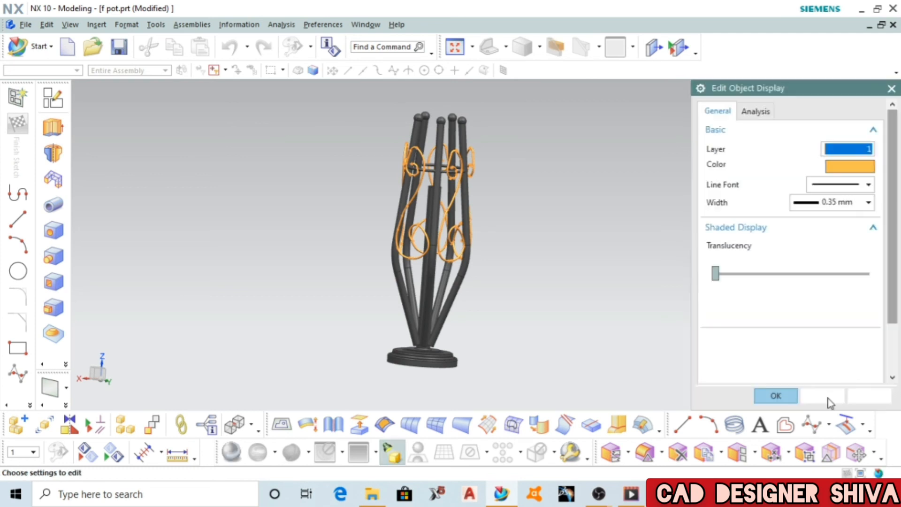
left_click(827, 397)
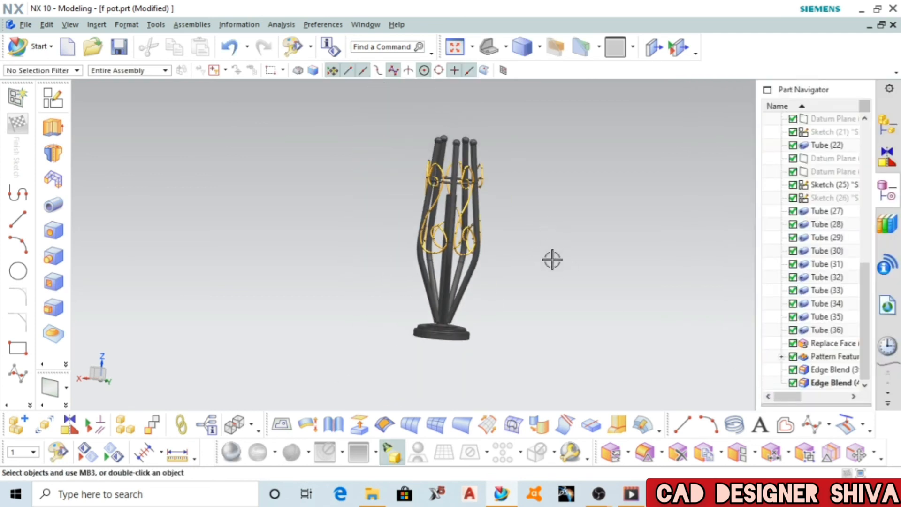
- Apply the object display settings to the stepped base body
middle_click_drag(551, 258, 572, 346)
scroll(457, 334, "up", 6)
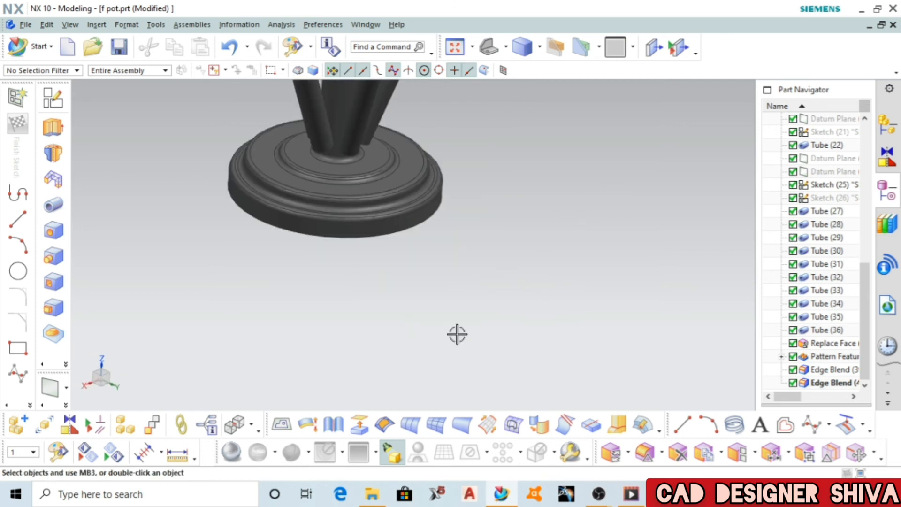
scroll(455, 329, "down", 3)
scroll(401, 261, "up", 3)
left_click(402, 260)
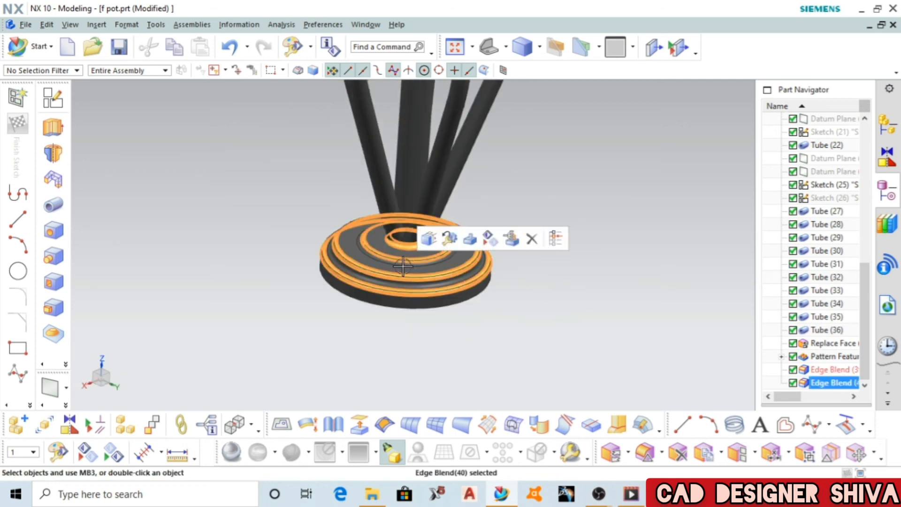
left_click(58, 452)
middle_click(478, 341)
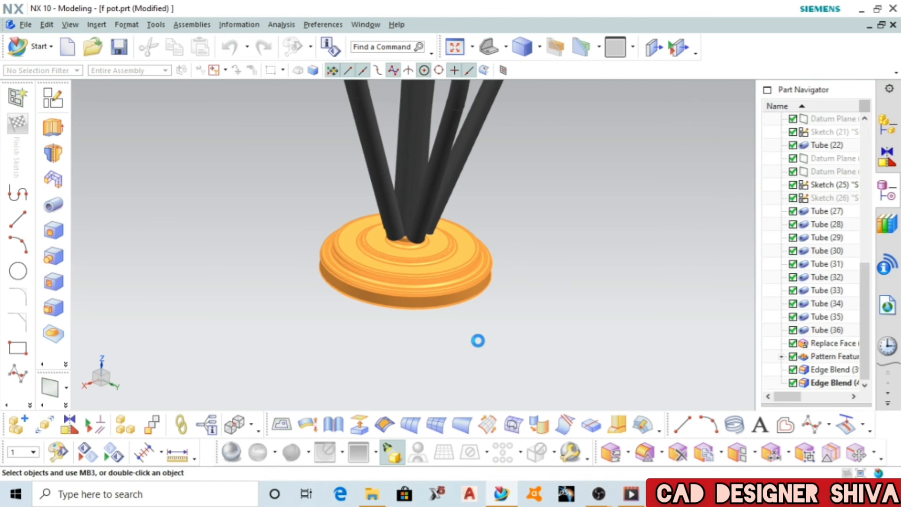
- Set the display color of the extruded central rod to light peach
scroll(414, 233, "down", 3)
scroll(415, 240, "up", 2)
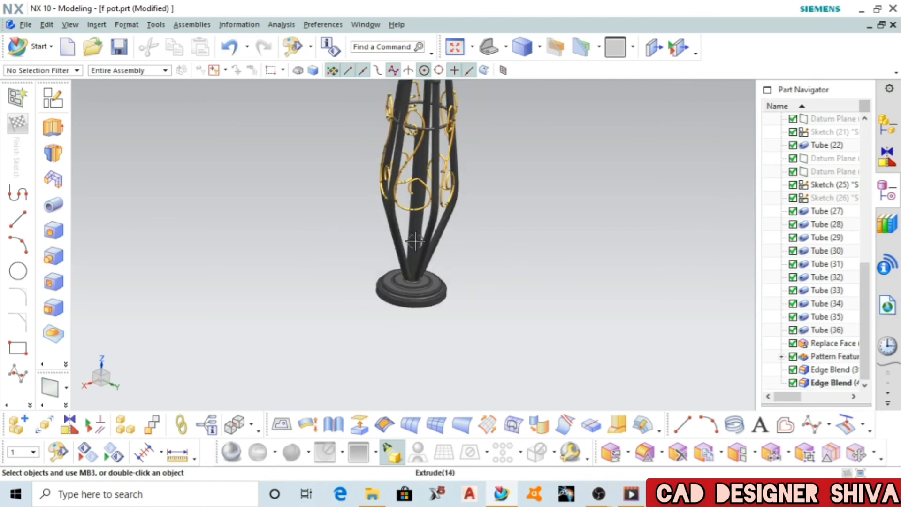
left_click(416, 241)
left_click(58, 451)
middle_click(848, 162)
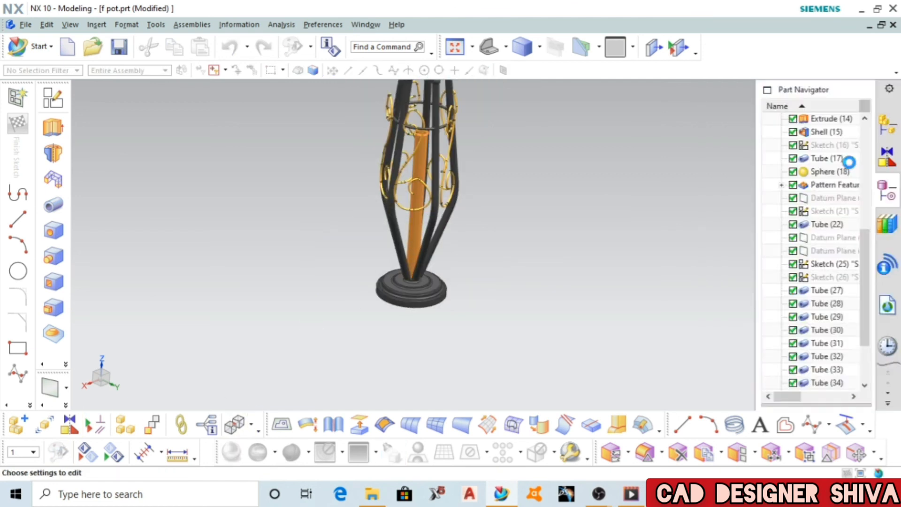
left_click(822, 397)
left_click(789, 399)
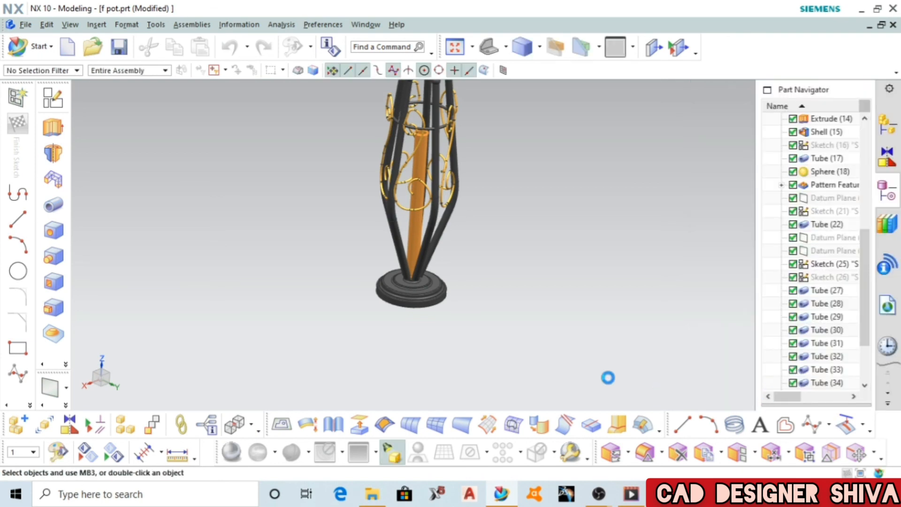
- Turn on true shading for the model so the stand appears on a reflective floor
middle_click_drag(592, 319, 634, 306)
scroll(563, 312, "down", 4)
scroll(563, 313, "up", 4)
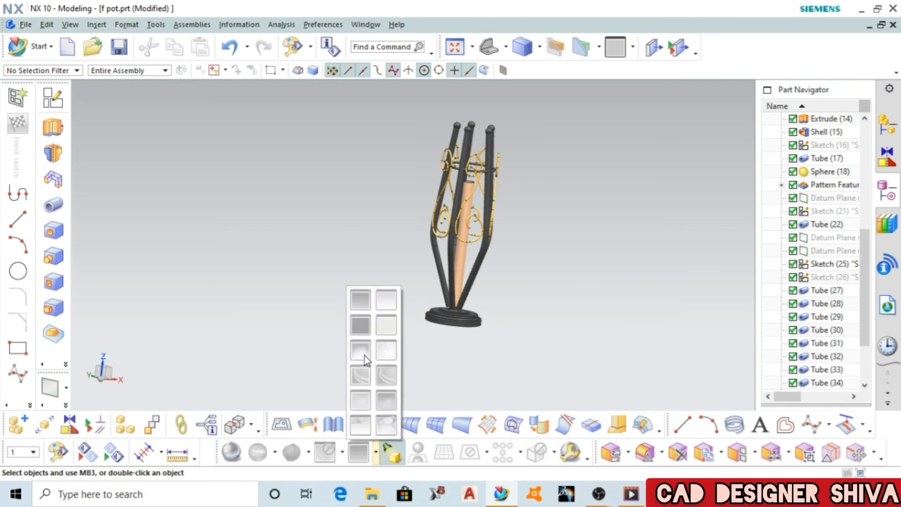
left_click(237, 340)
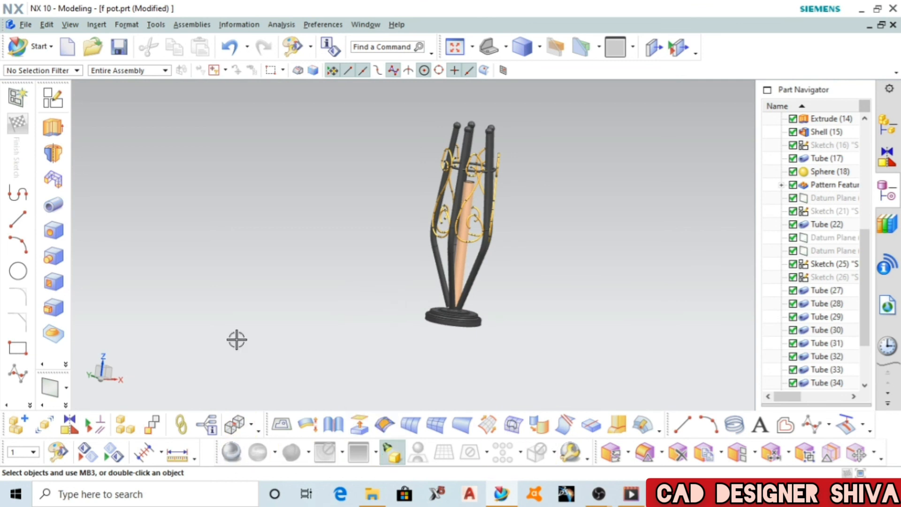
left_click(236, 461)
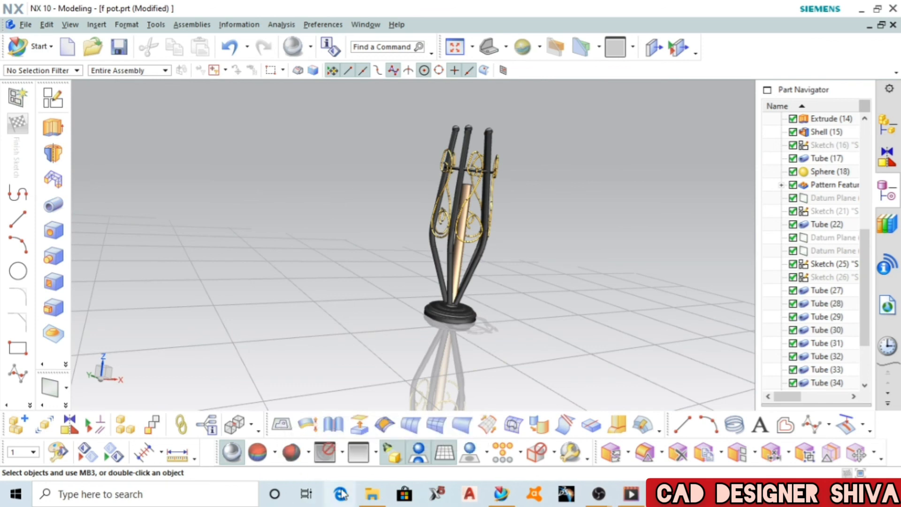
- Try the blue striped scene background, and set the background to the dark gray one fading to white
left_click(309, 452)
left_click(376, 452)
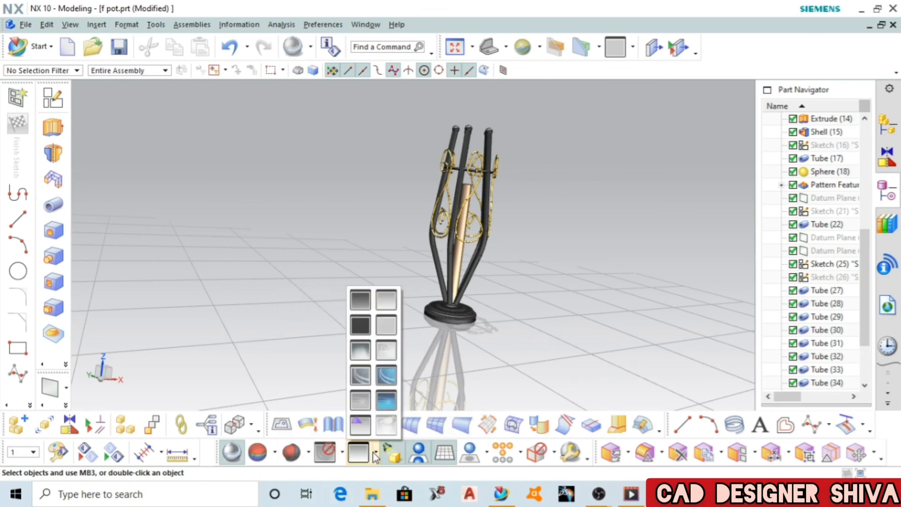
left_click(386, 400)
left_click(376, 452)
left_click(360, 350)
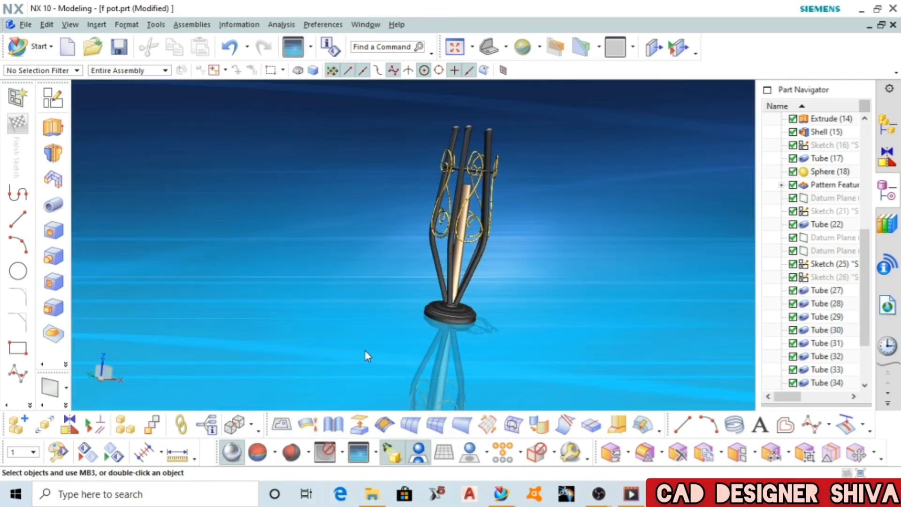
- Examine the shaded stand against the background from several sides and orient it to the trimetric view
middle_click_drag(366, 355, 379, 338)
scroll(385, 298, "up", 4)
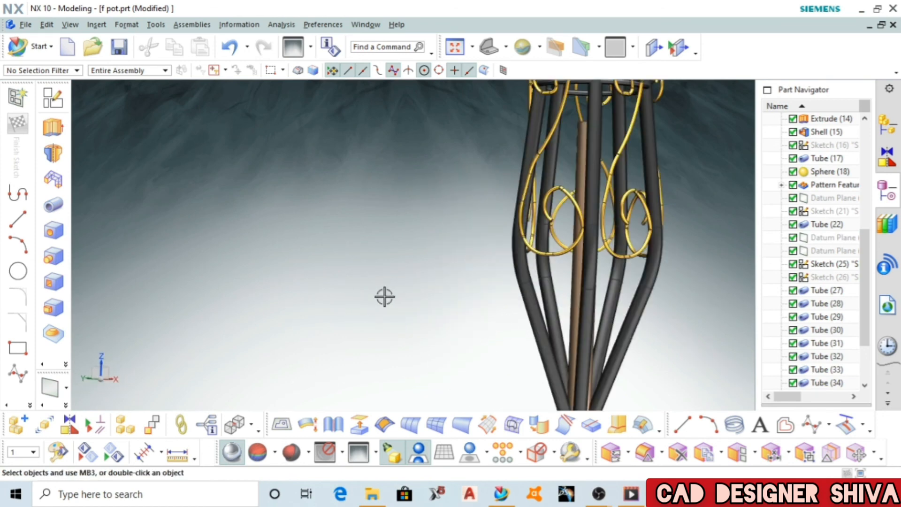
scroll(385, 296, "down", 5)
middle_click_drag(383, 299, 422, 301)
left_click(489, 47)
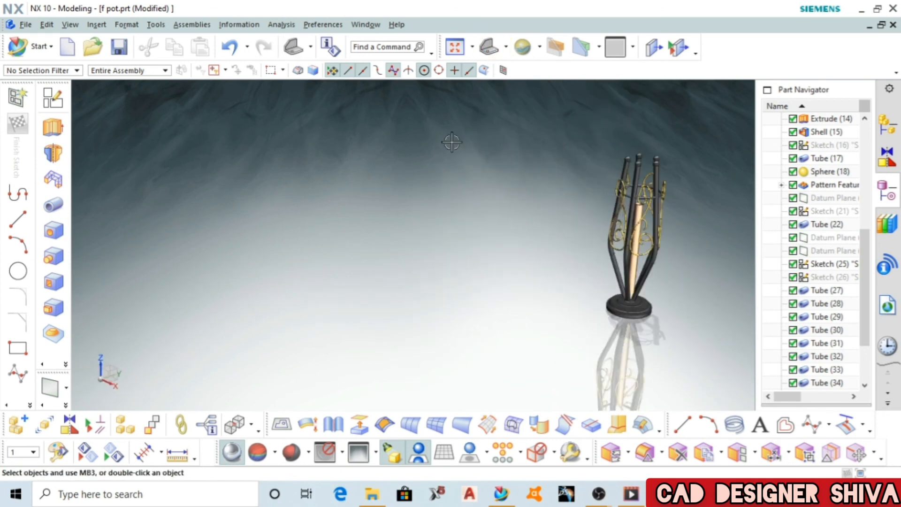
scroll(693, 217, "up", 3)
scroll(692, 217, "down", 1)
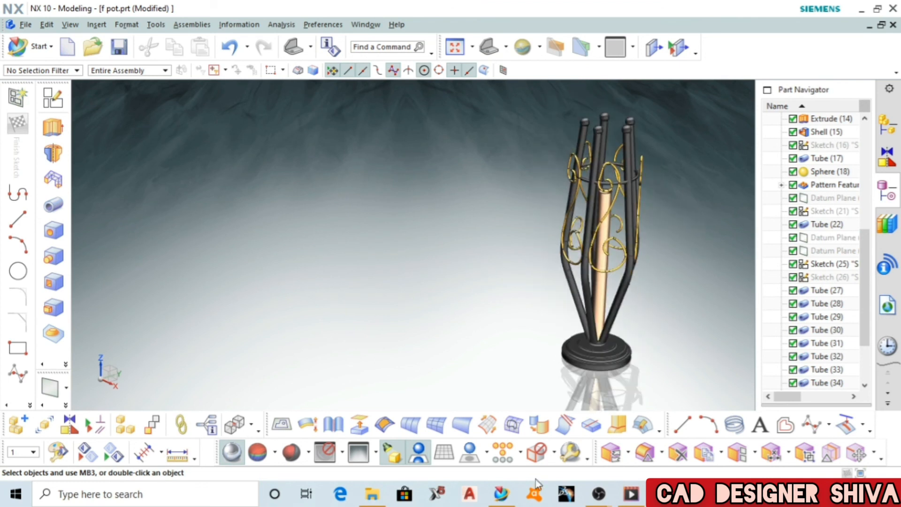
- Change the stage plane orientation so the stand casts its shadow on a wall behind it
left_click(488, 453)
left_click(485, 403)
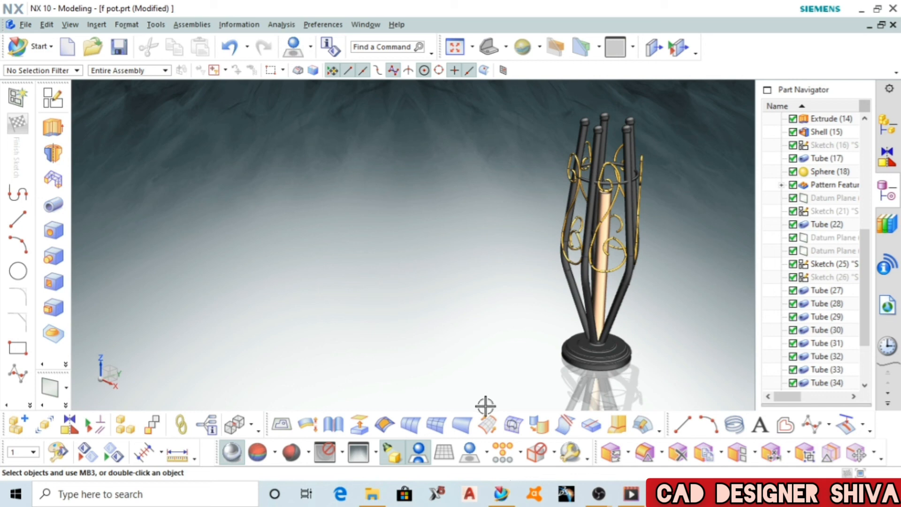
left_click(488, 453)
left_click(485, 416)
scroll(407, 305, "down", 2)
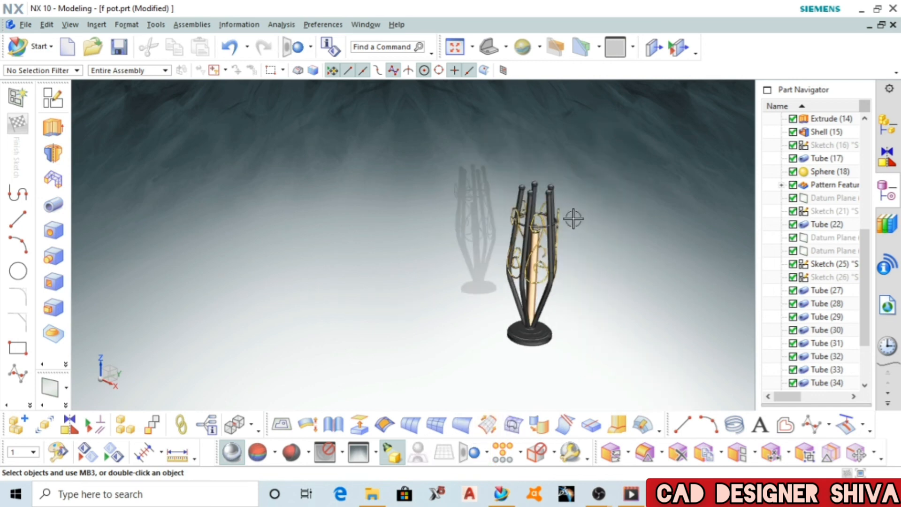